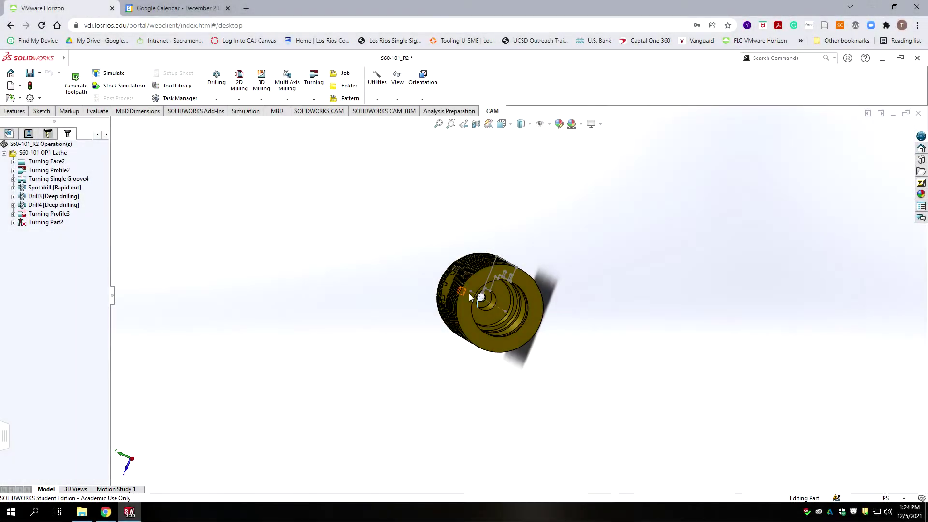
# Examine the part's stepped bore, outer grooves and rear end face from several angles
pyautogui.scroll(-3, 402, 362)
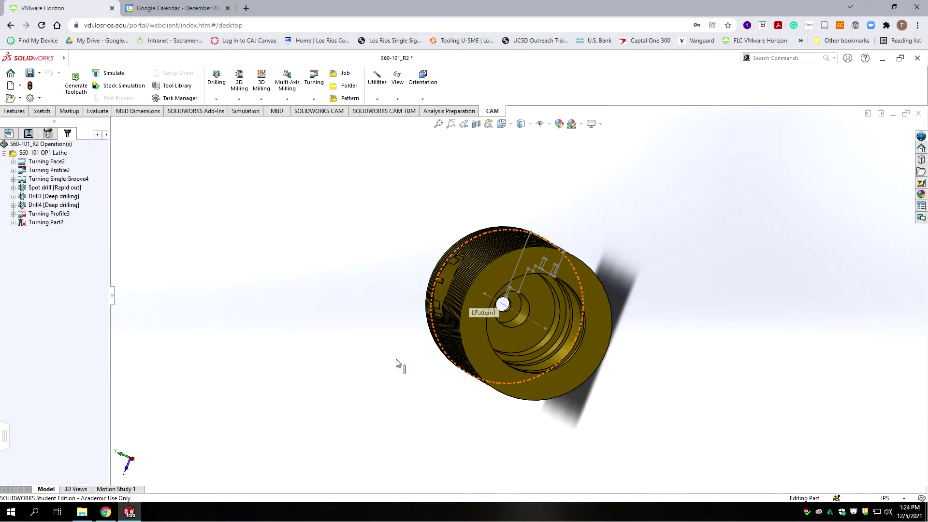
pyautogui.scroll(-2, 408, 338)
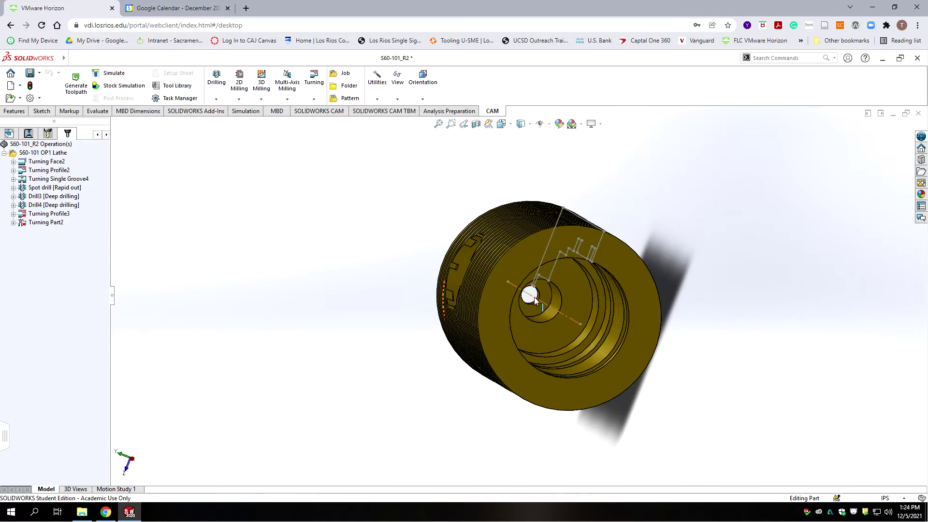
pyautogui.scroll(-2, 534, 300)
pyautogui.scroll(-2, 532, 296)
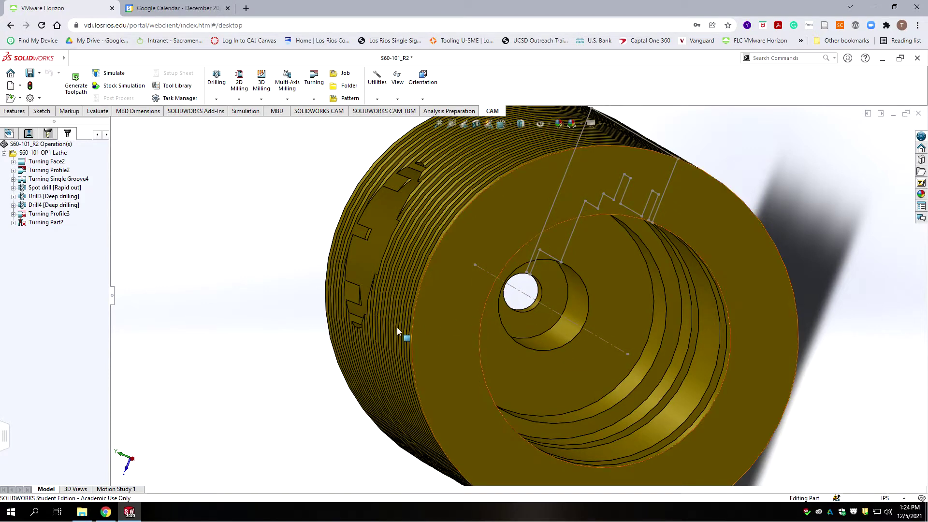
pyautogui.press('f')
pyautogui.hotkey('ctrl', '7')
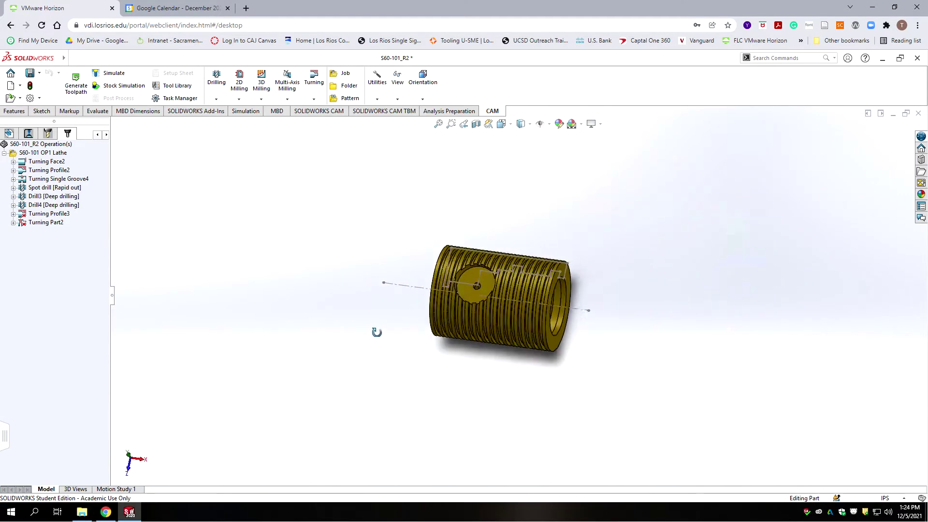
pyautogui.scroll(-3, 499, 283)
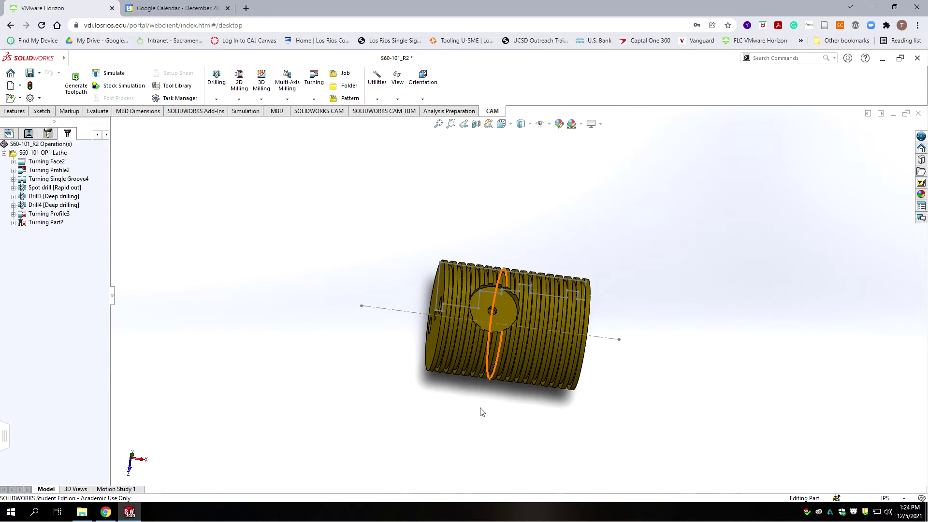
pyautogui.hotkey('ctrl', '7')
pyautogui.scroll(-3, 602, 277)
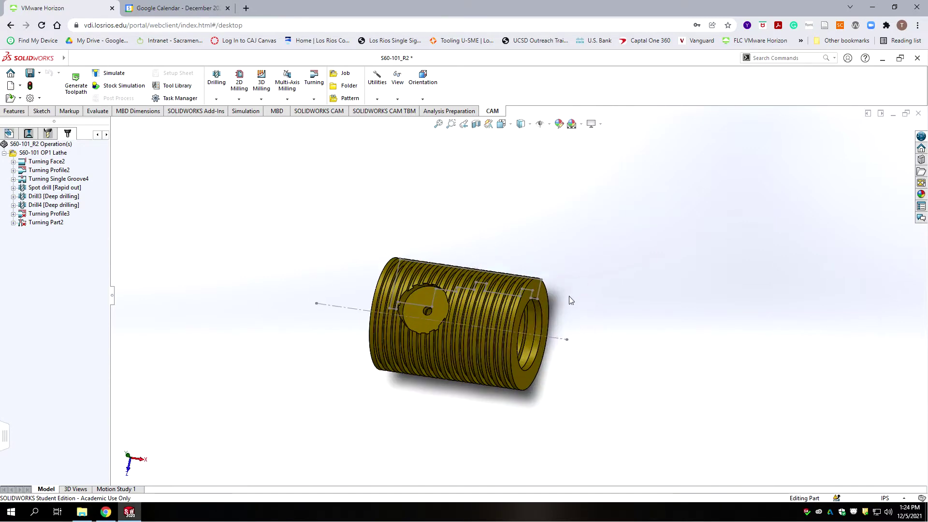
pyautogui.scroll(-2, 570, 299)
pyautogui.scroll(4, 562, 401)
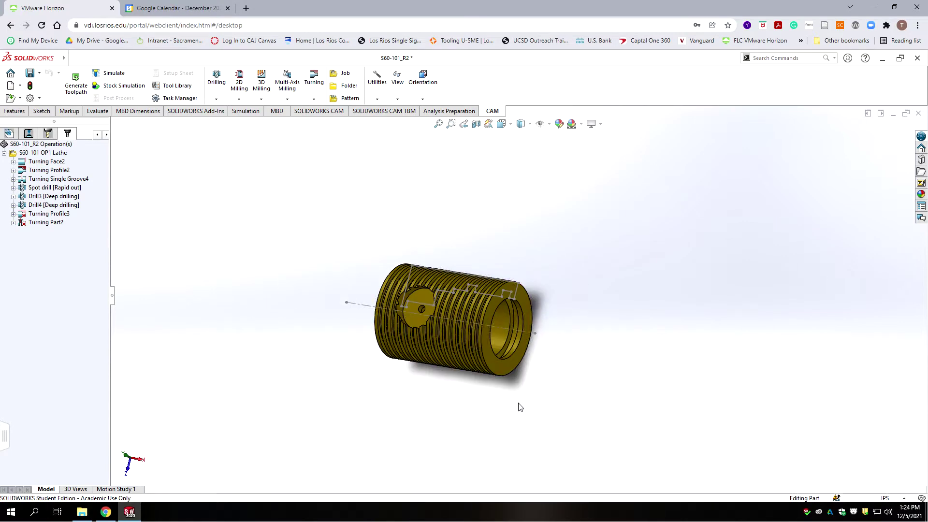
pyautogui.hotkey('ctrl', '7')
pyautogui.scroll(-5, 460, 308)
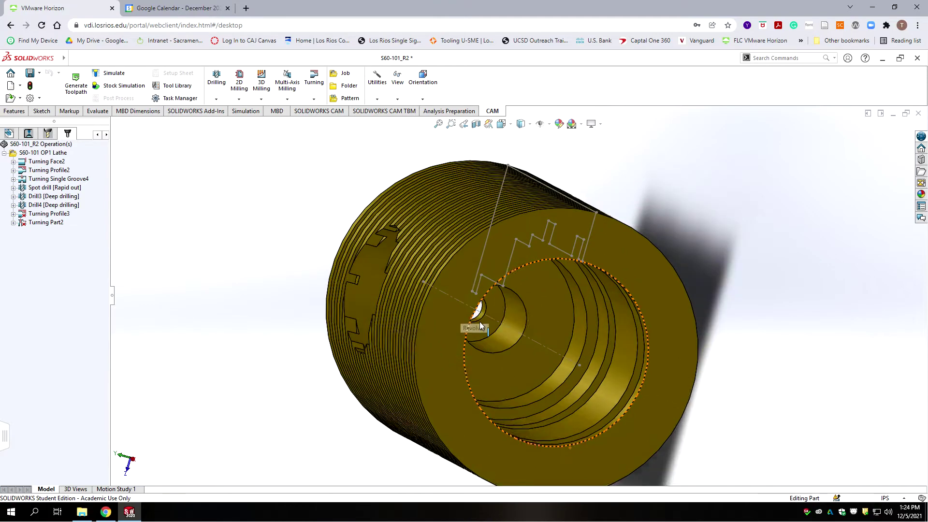
pyautogui.moveTo(372, 326); pyautogui.dragTo(469, 326, button='middle')
pyautogui.scroll(3, 326, 355)
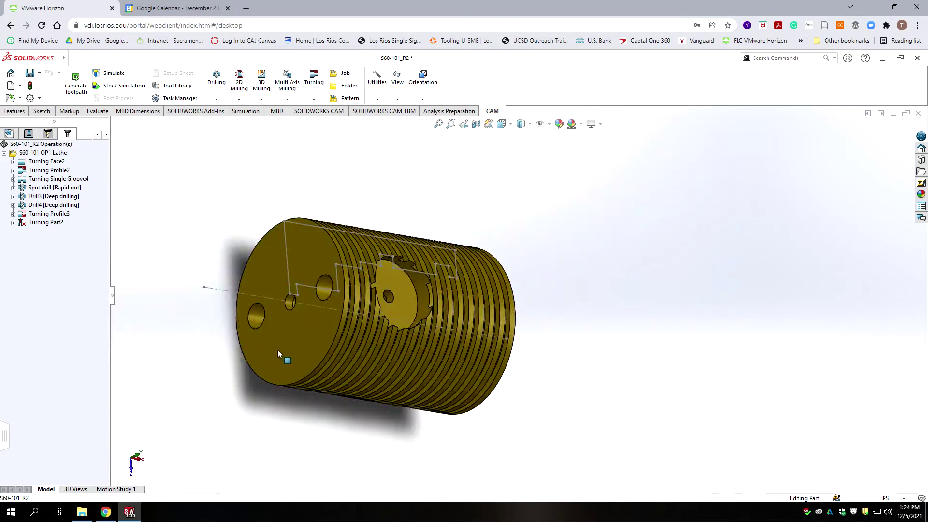
pyautogui.scroll(3, 414, 361)
pyautogui.moveTo(414, 361); pyautogui.dragTo(486, 339, button='middle')
pyautogui.scroll(-2, 544, 347)
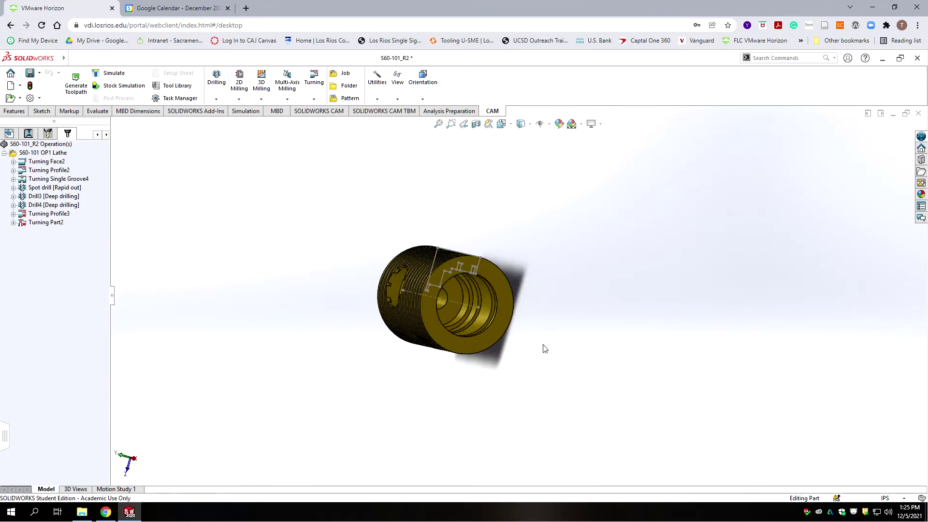
pyautogui.scroll(2, 588, 259)
pyautogui.scroll(-4, 577, 268)
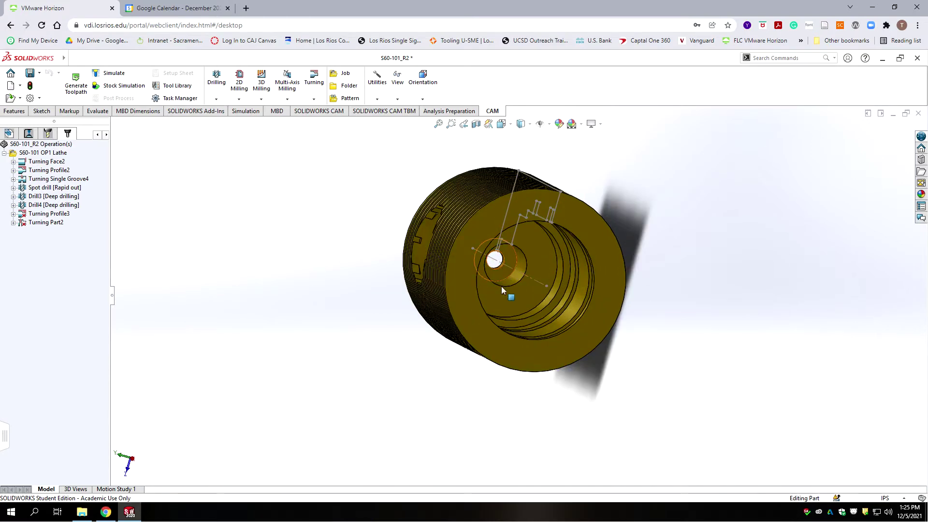
pyautogui.scroll(-1, 508, 260)
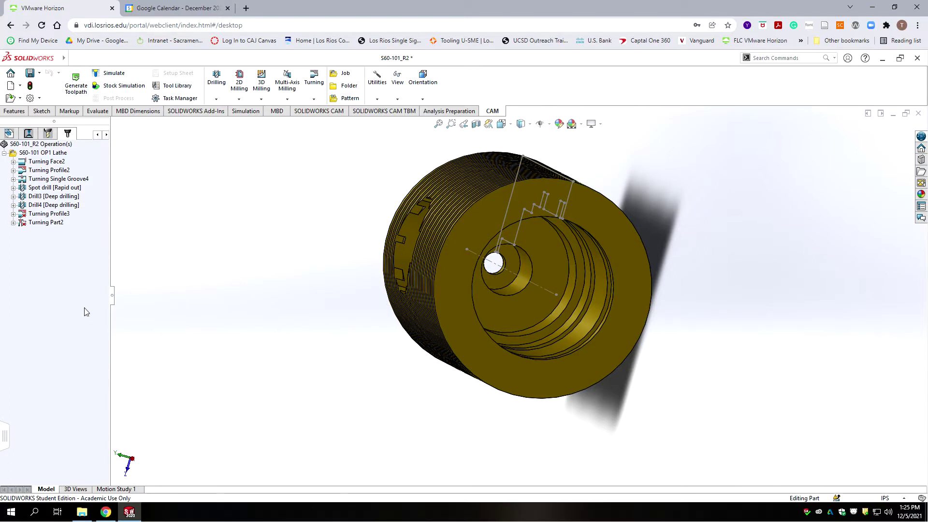
# Duplicate the Drill4 deep drilling operation and open the copy for editing
pyautogui.click(53, 205)
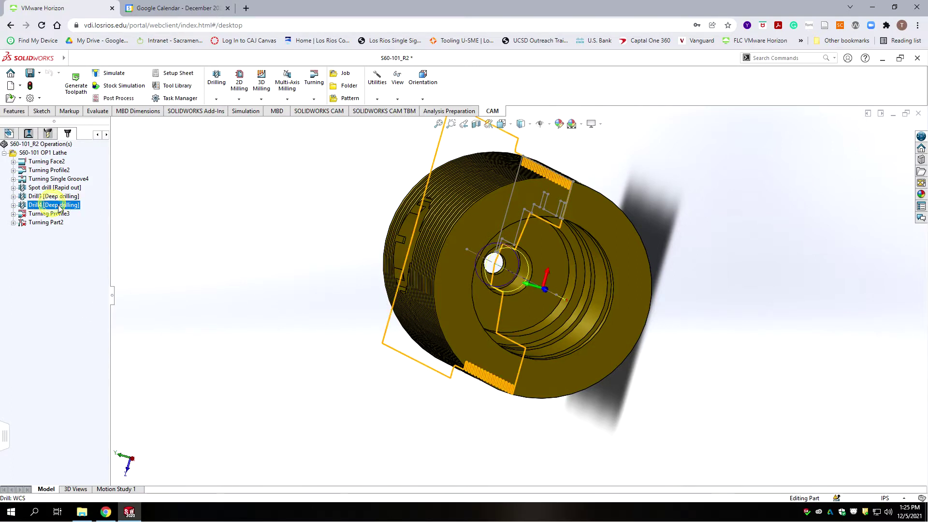
pyautogui.rightClick(50, 210)
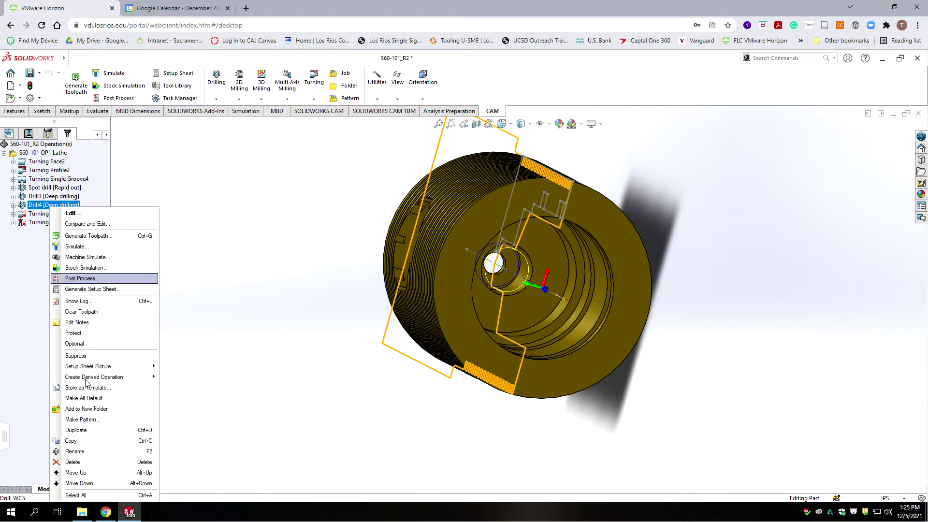
pyautogui.click(76, 430)
pyautogui.rightClick(53, 214)
pyautogui.click(70, 216)
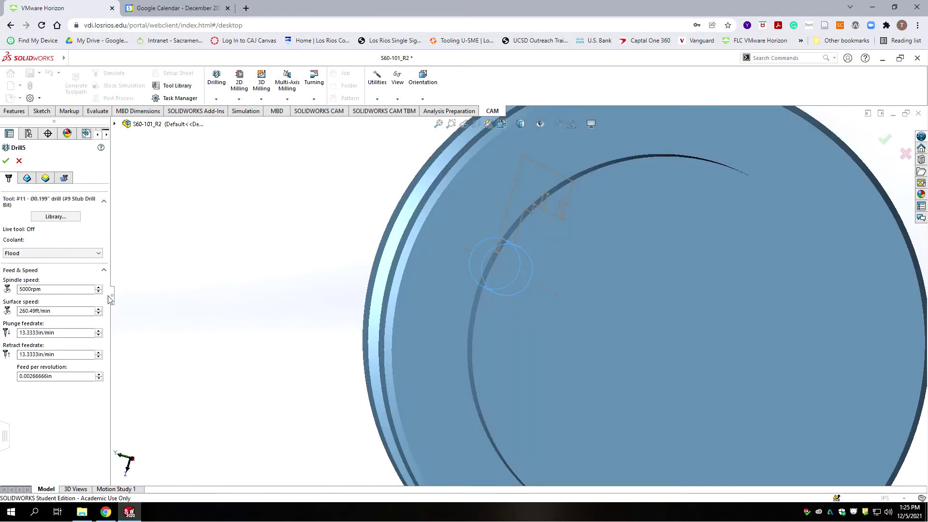
# Assign the #9 Ø0.098" drill (#40 Drill Bit) from the S60-Lathe-Tools library to the duplicated drilling operation
pyautogui.click(55, 216)
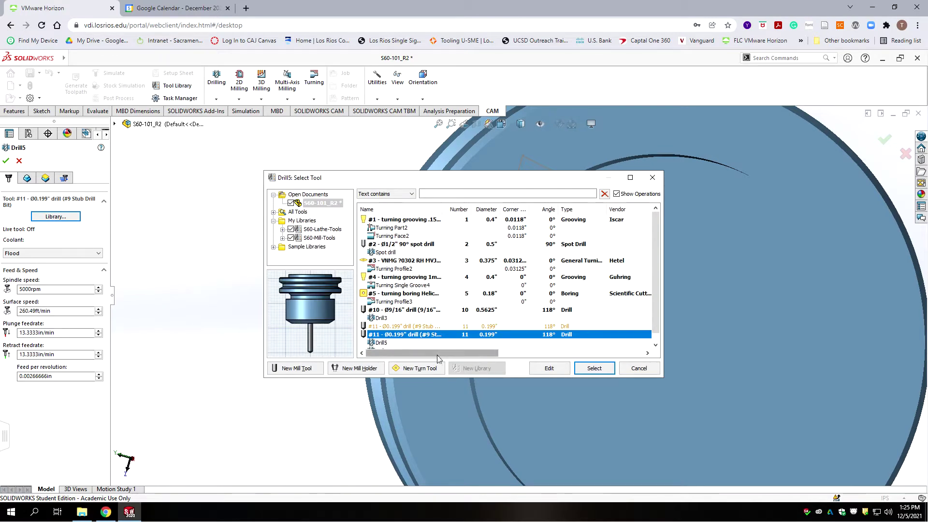
pyautogui.click(322, 229)
pyautogui.click(402, 269)
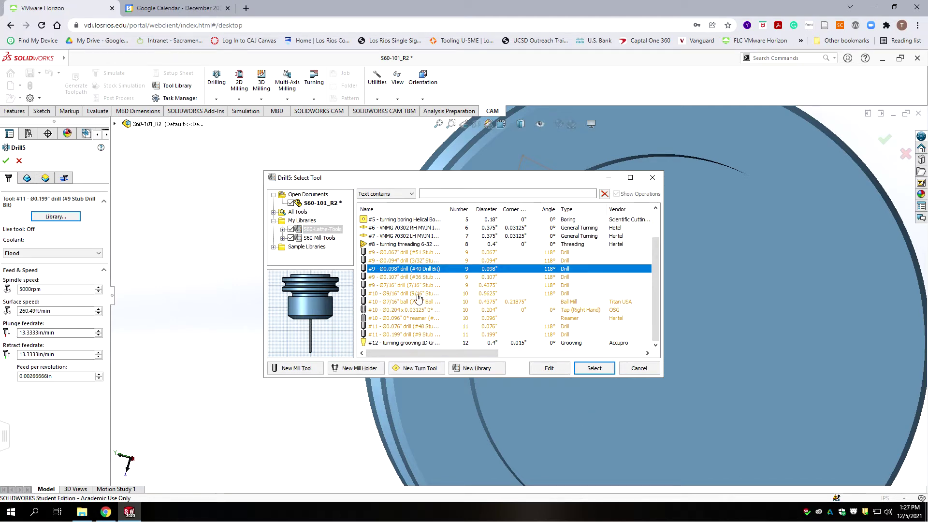
pyautogui.click(595, 369)
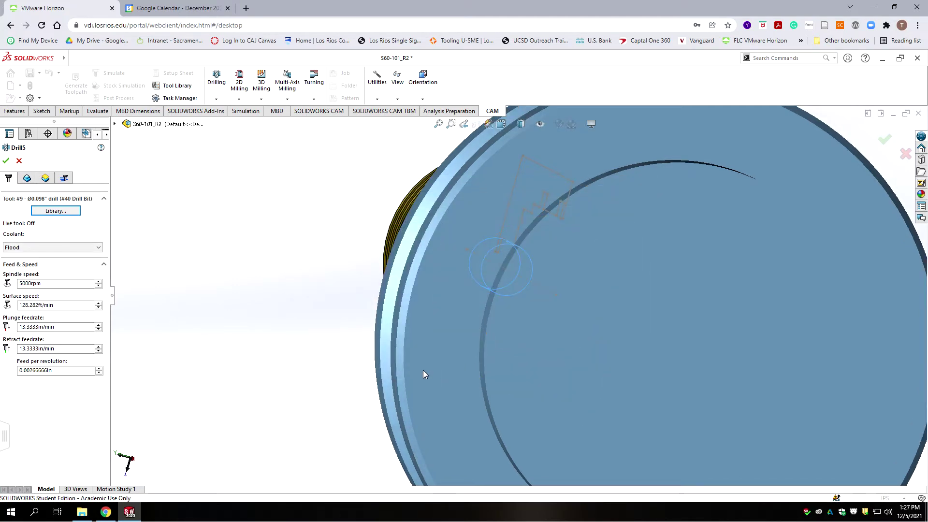
# Set both the plunge feedrate and the retract feedrate of the drill to 9 in/min
pyautogui.click(48, 326)
pyautogui.doubleClick(62, 327)
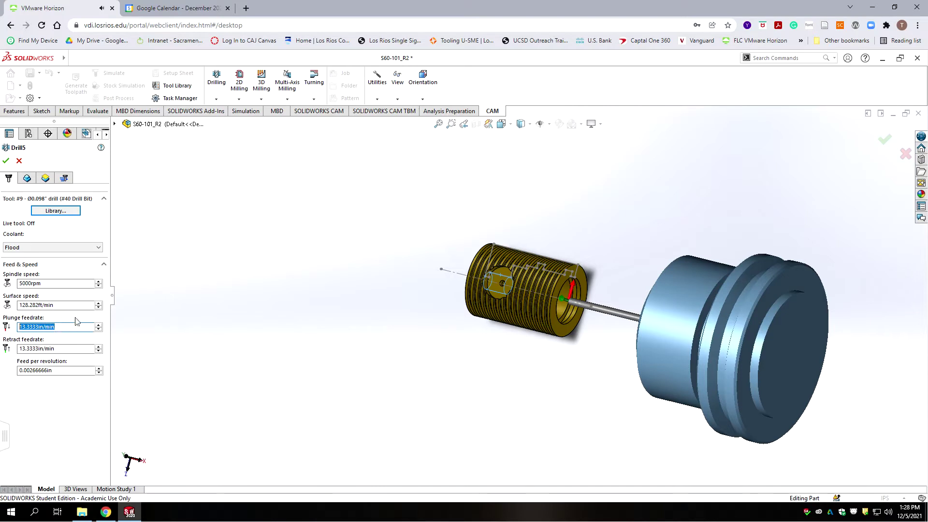
pyautogui.write('90')
pyautogui.click(73, 348)
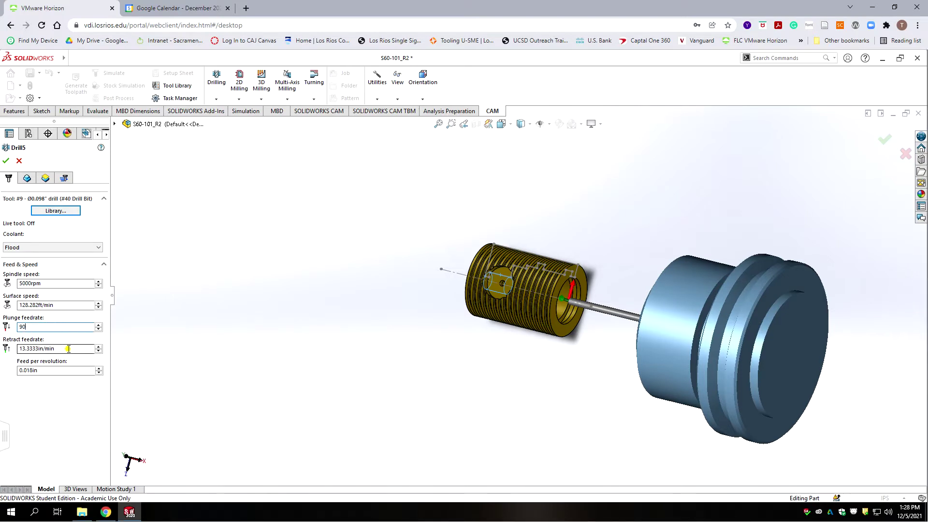
pyautogui.doubleClick(44, 327)
pyautogui.write('9')
pyautogui.doubleClick(63, 348)
pyautogui.write('9')
# Set the cylindrical face of the small through hole at the bottom of the bore as the hole to drill
pyautogui.click(27, 178)
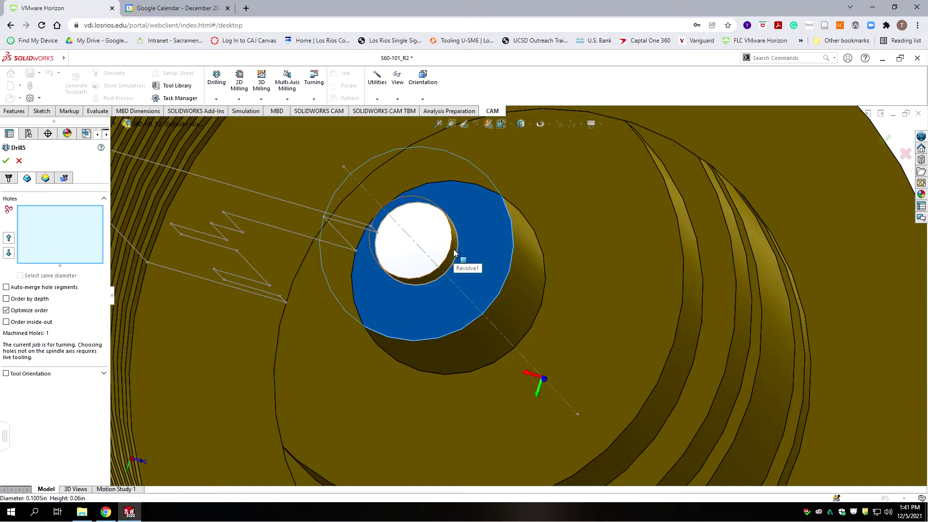
pyautogui.click(455, 255)
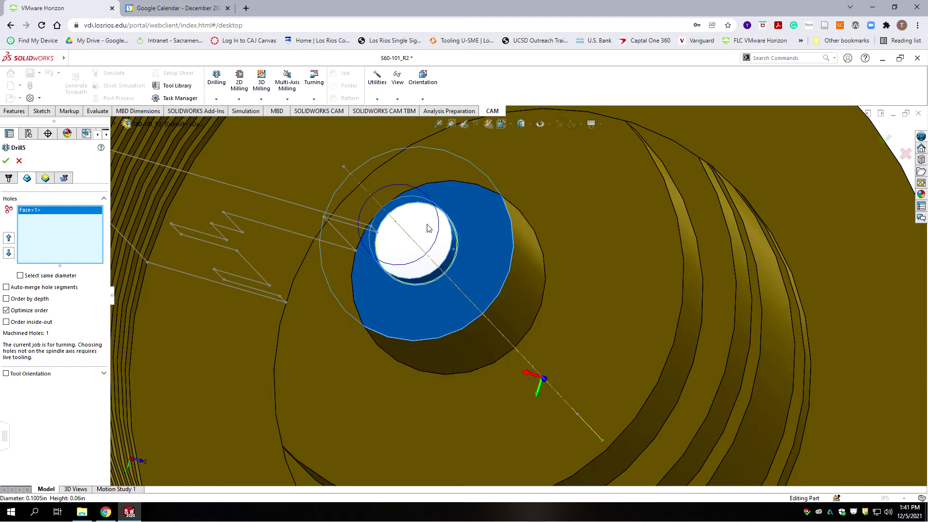
pyautogui.scroll(4, 392, 289)
pyautogui.scroll(2, 393, 289)
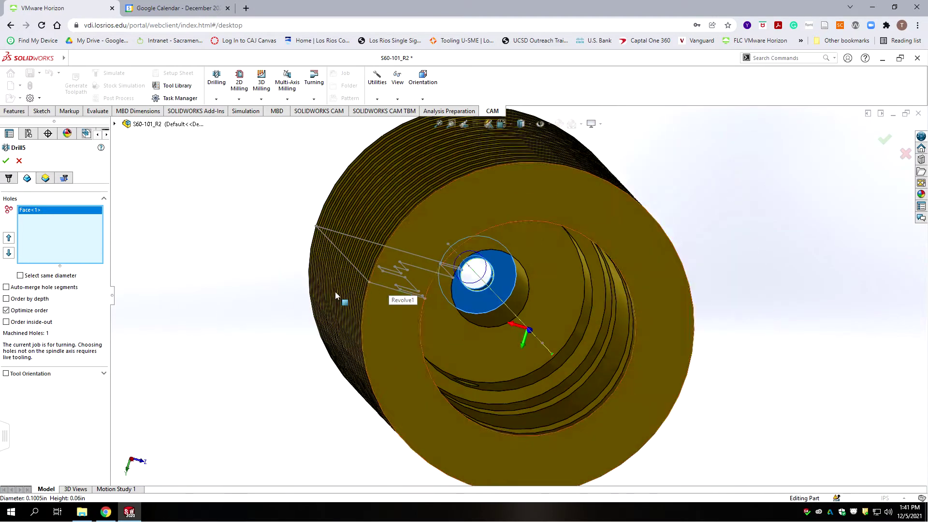
# Enable drill tip through bottom in the operation's height settings and check the drilling depth on the model
pyautogui.click(46, 177)
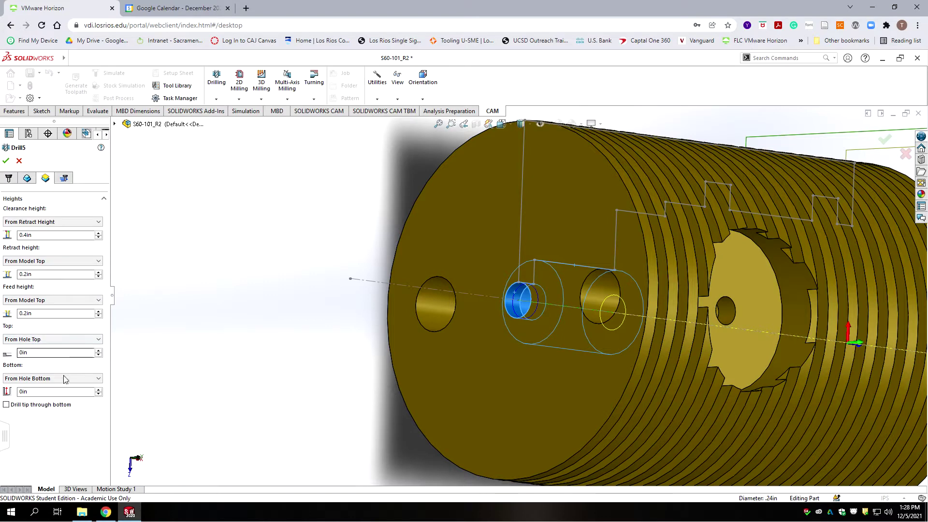
pyautogui.click(7, 406)
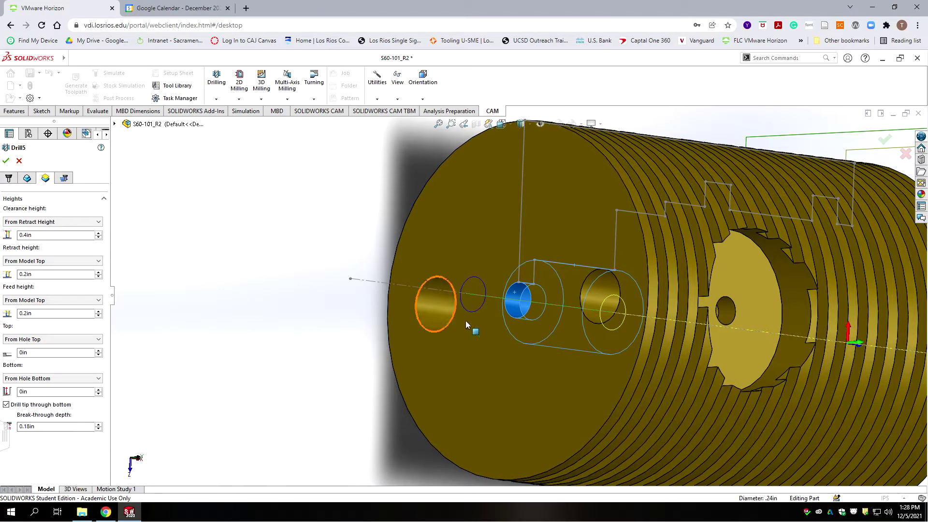
pyautogui.scroll(5, 436, 329)
pyautogui.moveTo(486, 346); pyautogui.dragTo(383, 308, button='middle')
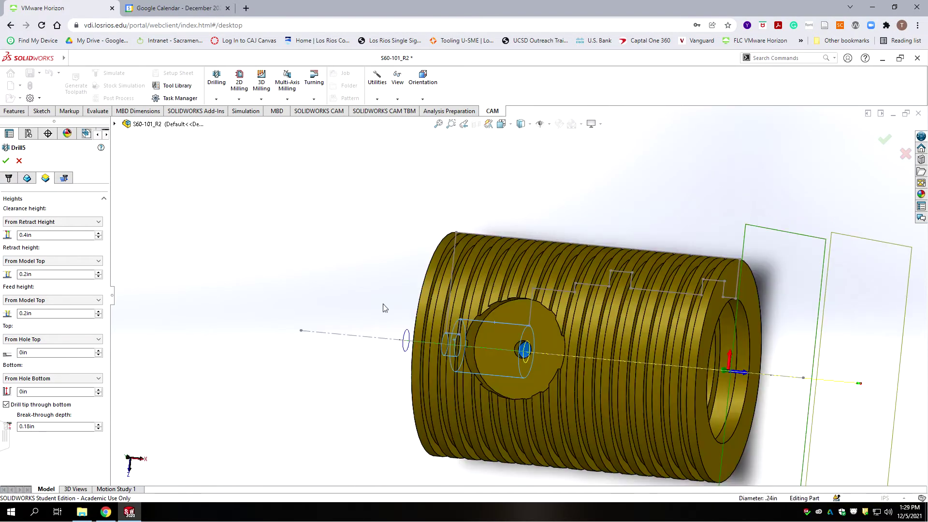
# Set the deep drilling pecking depth to .098/2 and accept the operation
pyautogui.click(65, 177)
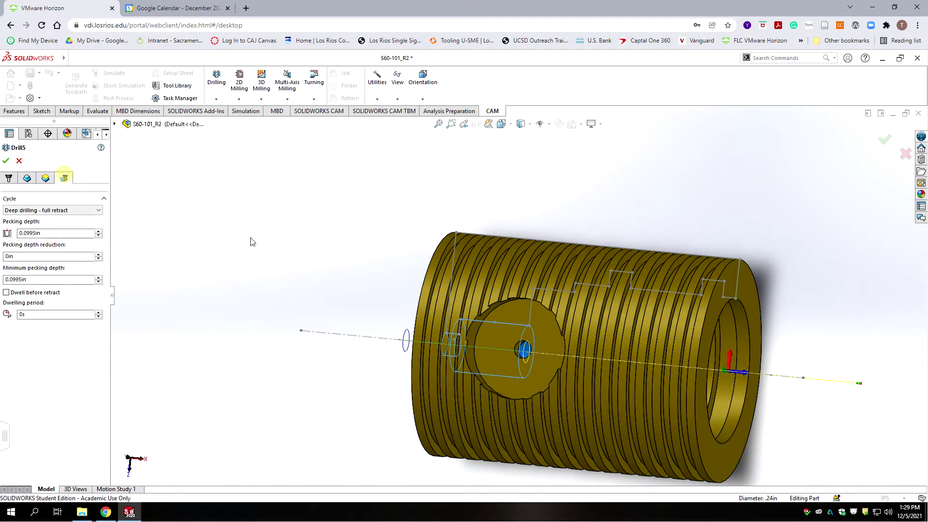
pyautogui.doubleClick(56, 233)
pyautogui.write('.098/2')
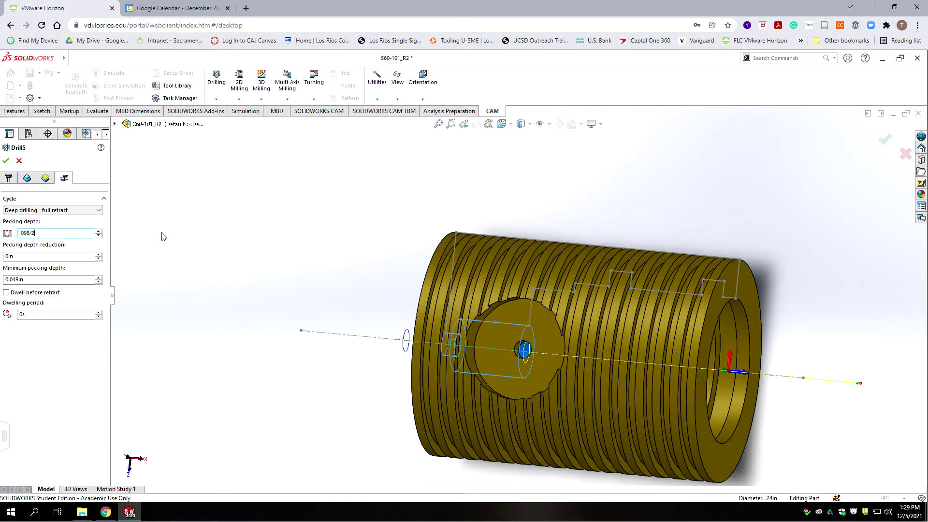
pyautogui.click(51, 280)
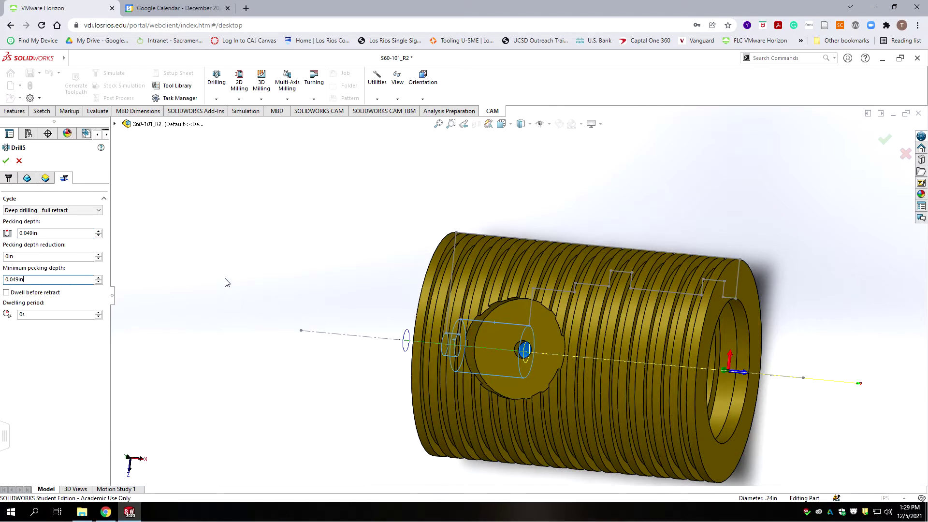
pyautogui.click(6, 161)
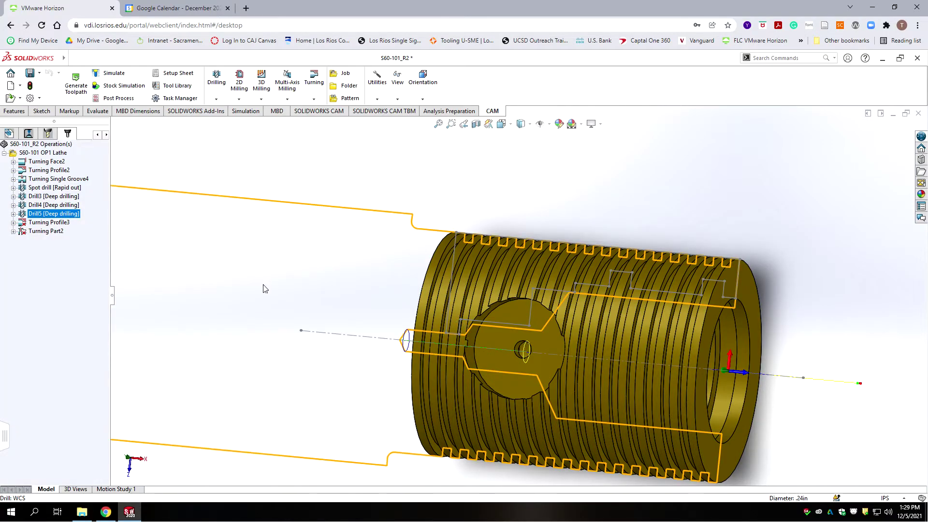
# Examine the new drill toolpath through the part and inspect the stepped faces inside the bore
pyautogui.moveTo(372, 260); pyautogui.dragTo(385, 274, button='middle')
pyautogui.scroll(5, 576, 344)
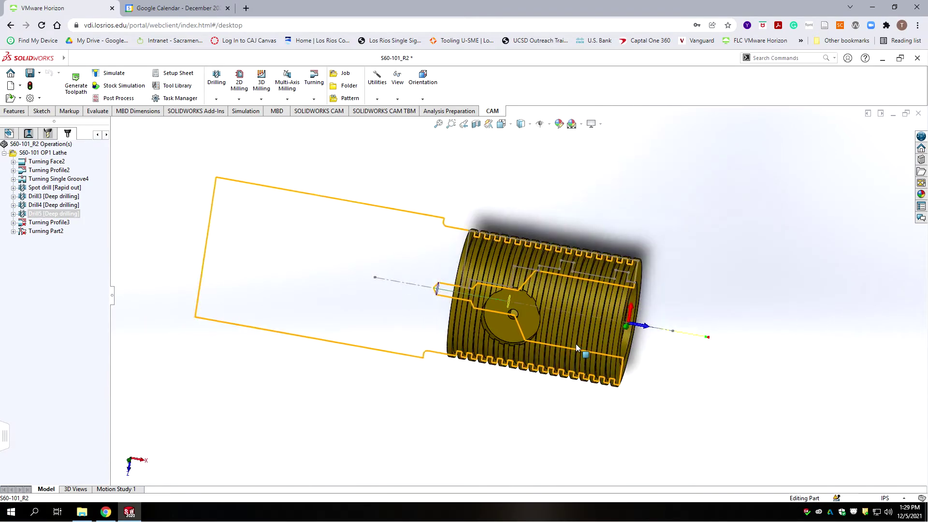
pyautogui.scroll(-3, 605, 304)
pyautogui.scroll(-3, 315, 271)
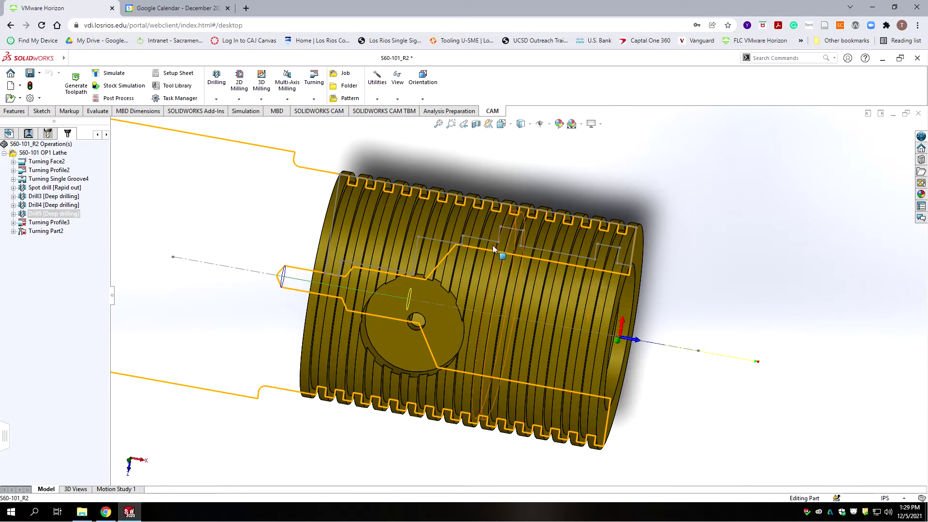
pyautogui.scroll(-3, 462, 245)
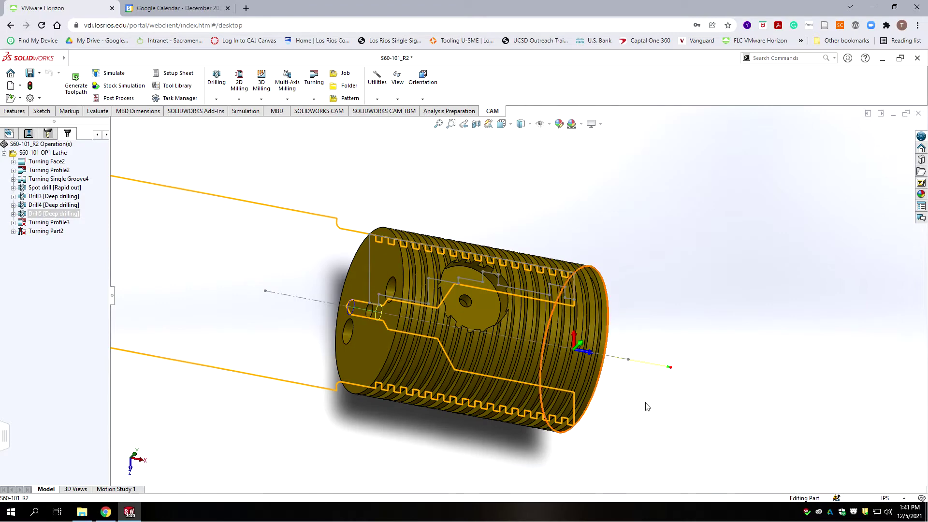
pyautogui.moveTo(688, 358); pyautogui.dragTo(411, 310, button='middle')
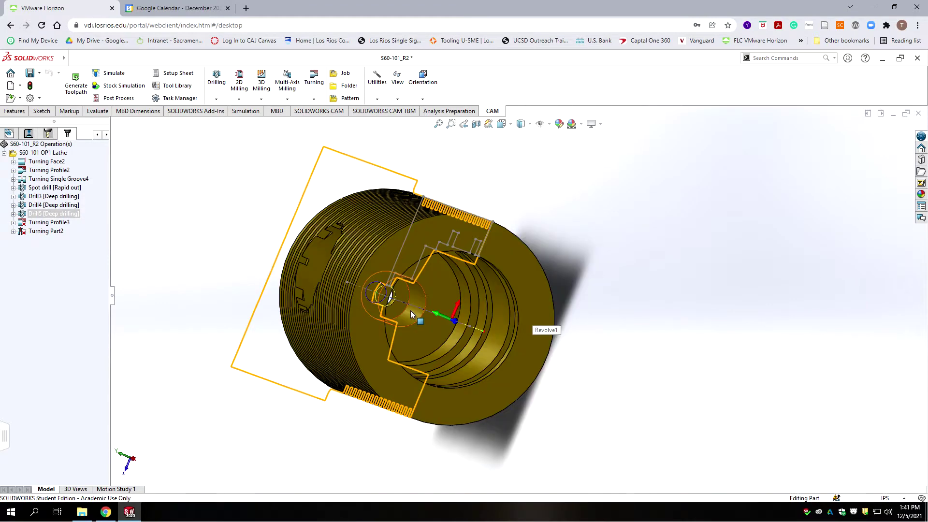
pyautogui.click(416, 304)
pyautogui.click(467, 305)
pyautogui.click(485, 313)
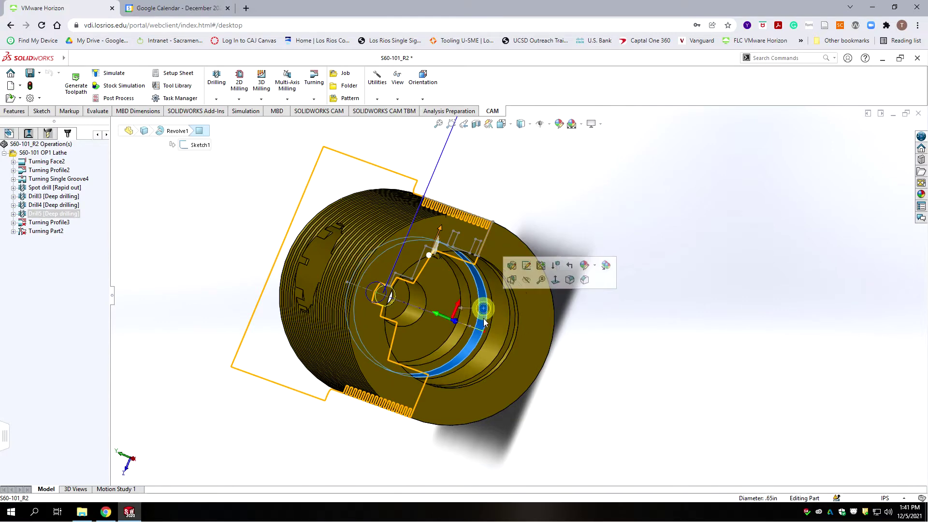
# Examine the stepped bore, the remaining stock outline and the revolve sketch's sloped inner line from several angles
pyautogui.moveTo(514, 364); pyautogui.dragTo(552, 366, button='middle')
pyautogui.scroll(-5, 501, 303)
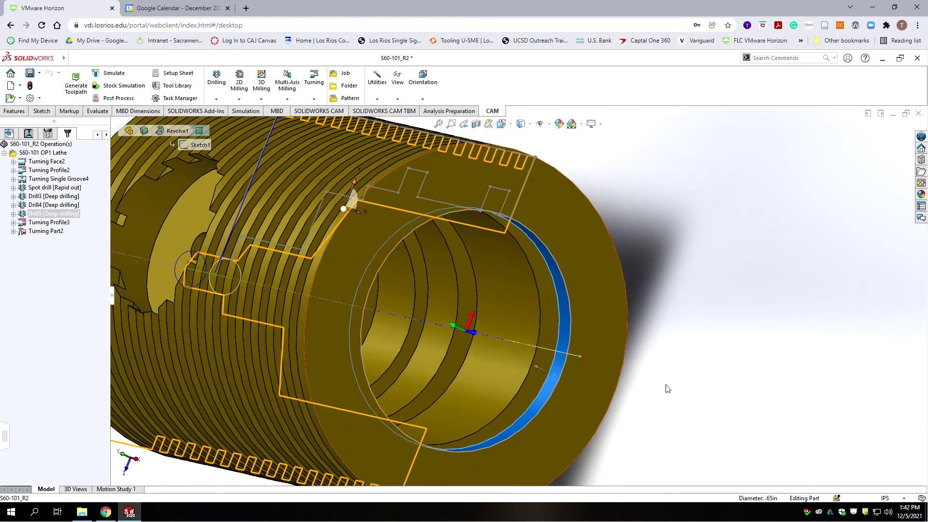
pyautogui.scroll(6, 666, 387)
pyautogui.scroll(3, 487, 325)
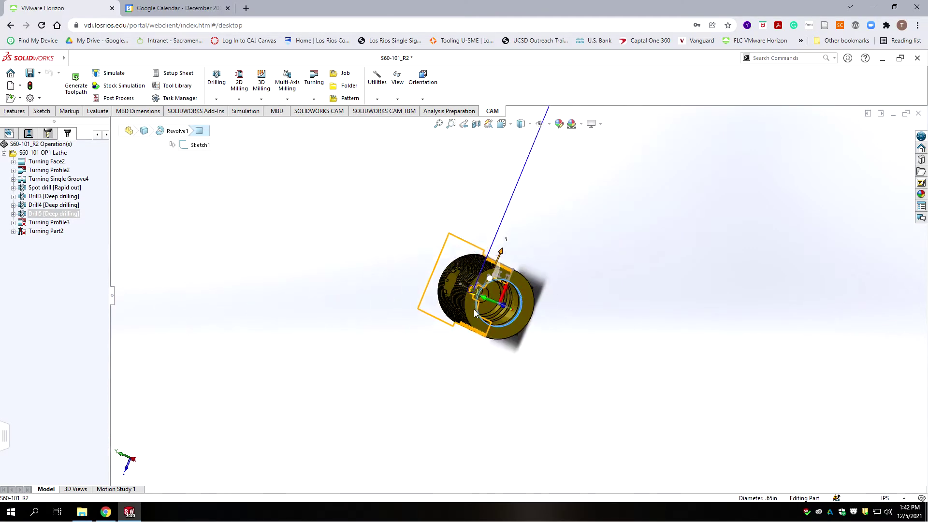
pyautogui.scroll(-6, 478, 265)
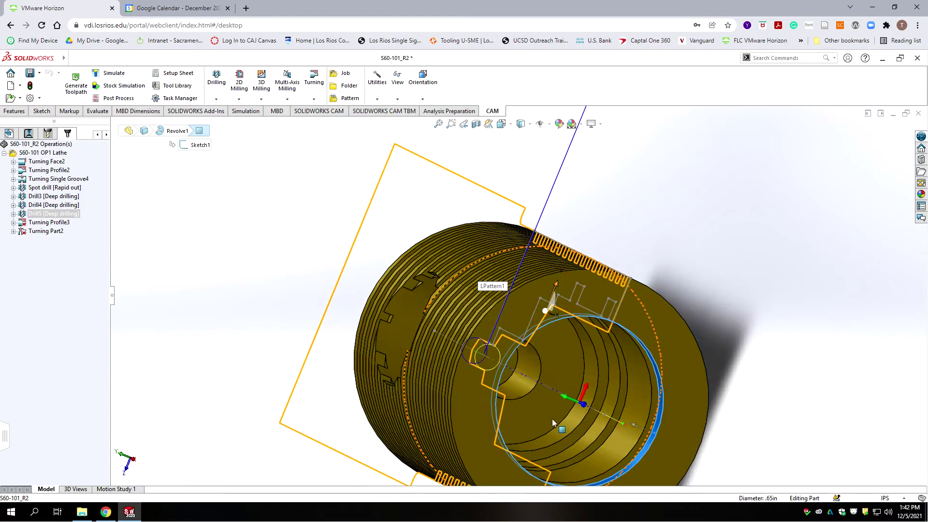
pyautogui.scroll(3, 622, 394)
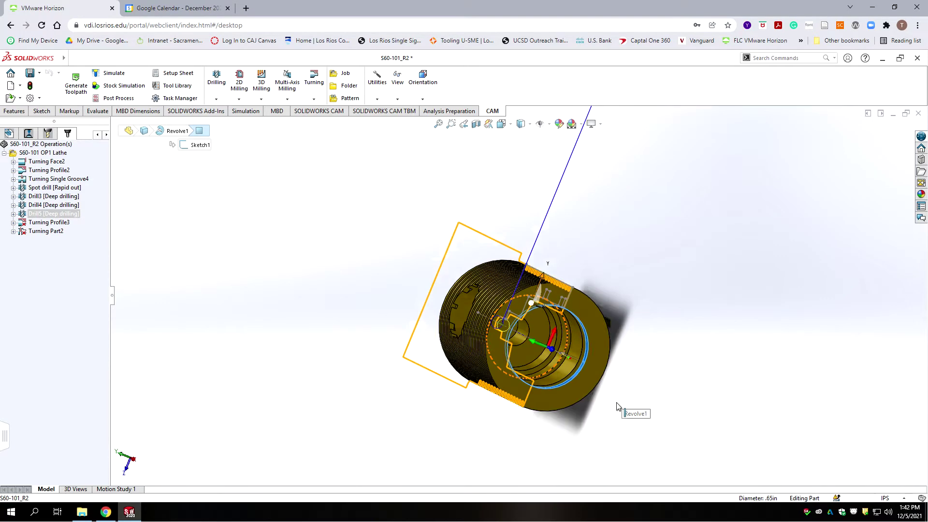
pyautogui.moveTo(465, 364); pyautogui.dragTo(590, 313, button='middle')
pyautogui.scroll(3, 590, 313)
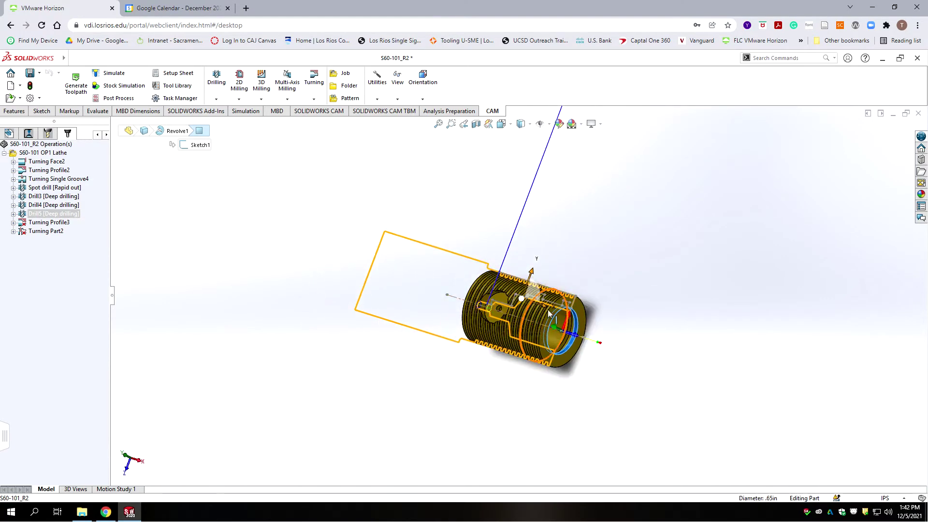
pyautogui.scroll(-5, 590, 313)
pyautogui.scroll(-3, 587, 313)
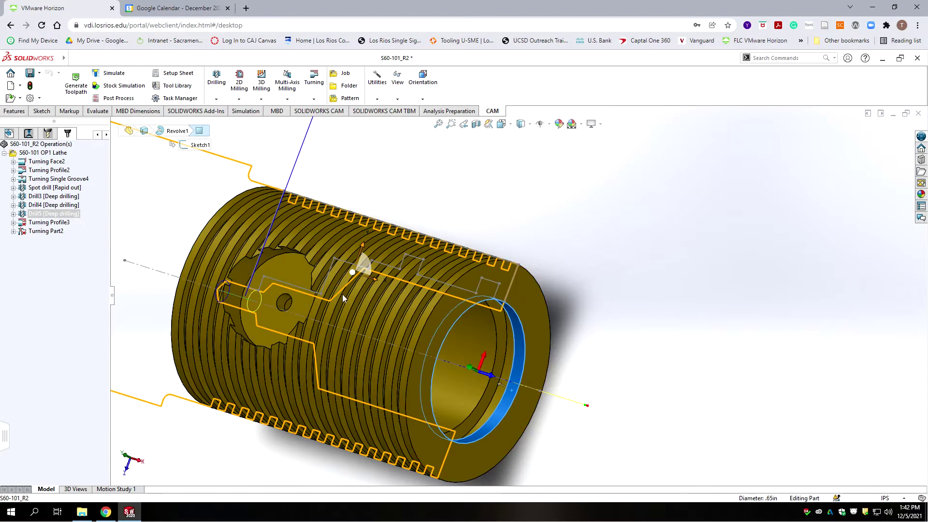
pyautogui.scroll(-5, 396, 297)
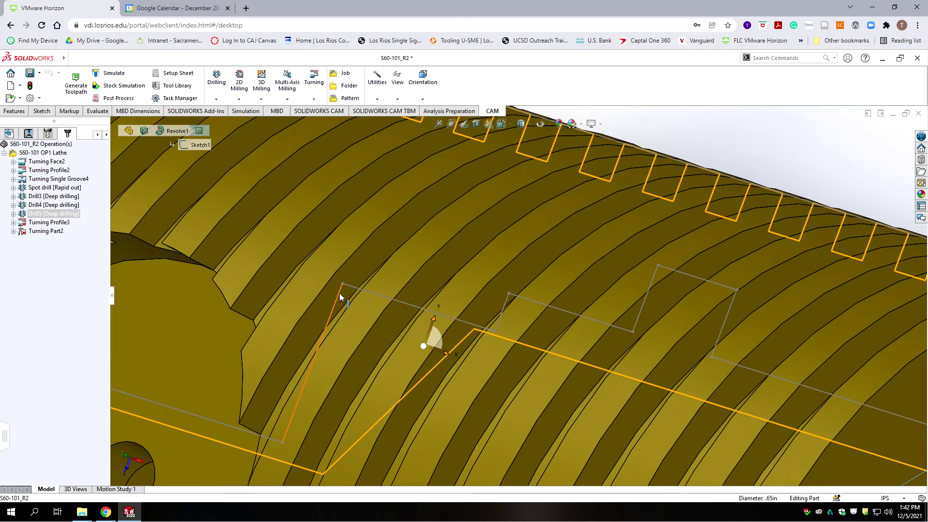
pyautogui.scroll(3, 339, 293)
pyautogui.moveTo(340, 292); pyautogui.dragTo(328, 312, button='middle')
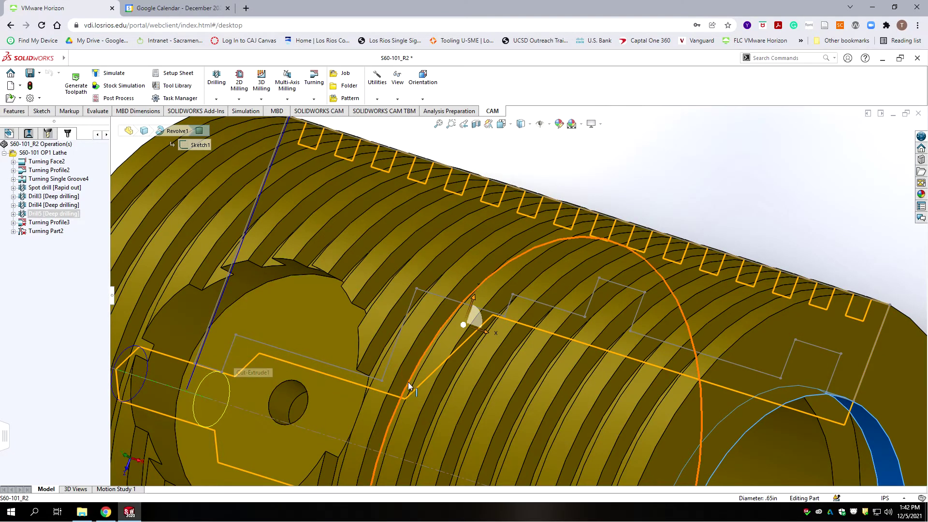
pyautogui.scroll(5, 408, 391)
pyautogui.scroll(1, 605, 396)
pyautogui.scroll(-4, 599, 282)
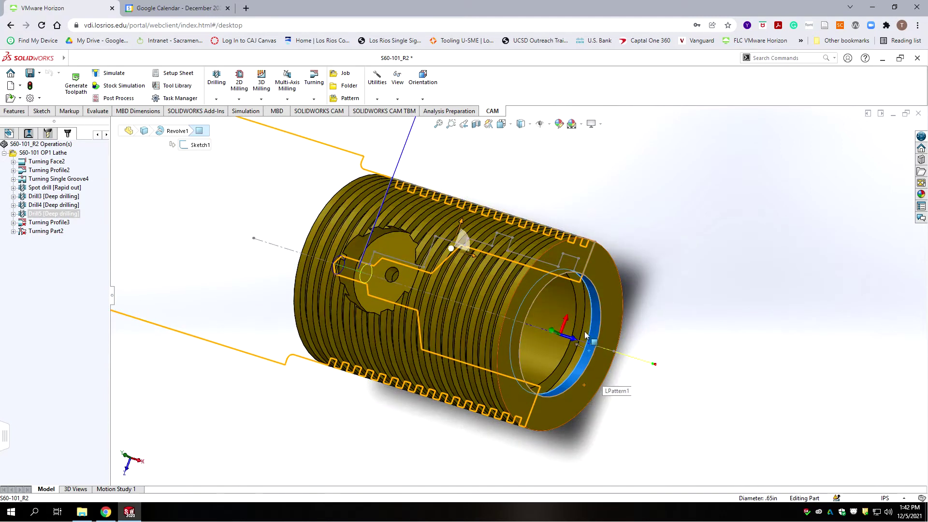
# Duplicate the Turning Profile3 operation in the OP1 lathe job
pyautogui.click(483, 297)
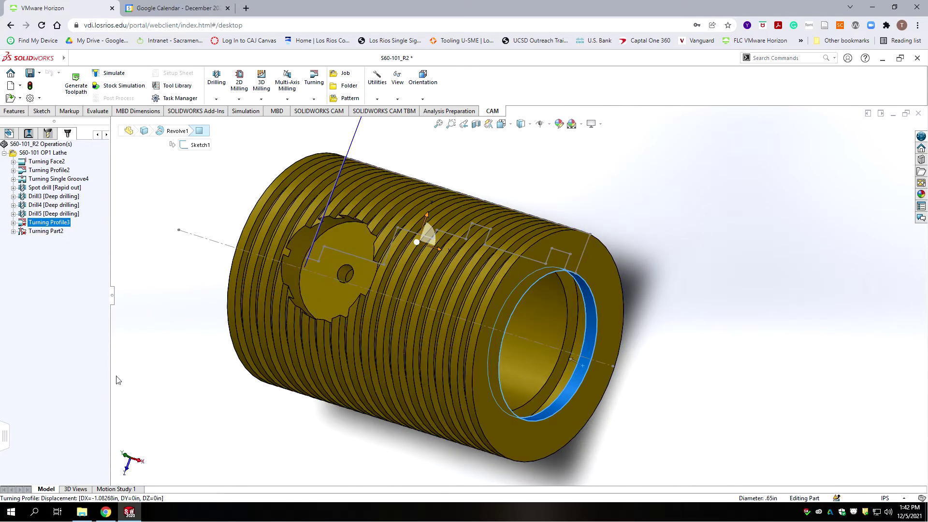
pyautogui.rightClick(56, 227)
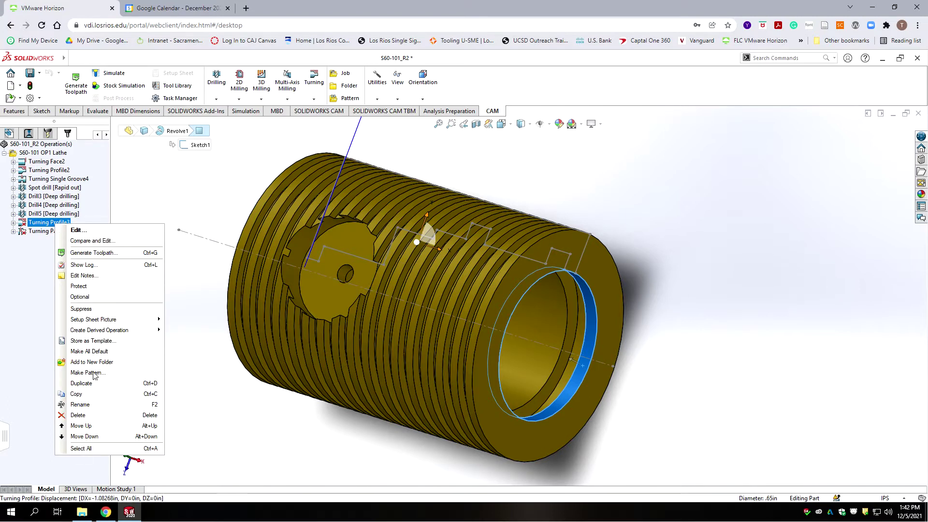
pyautogui.click(83, 382)
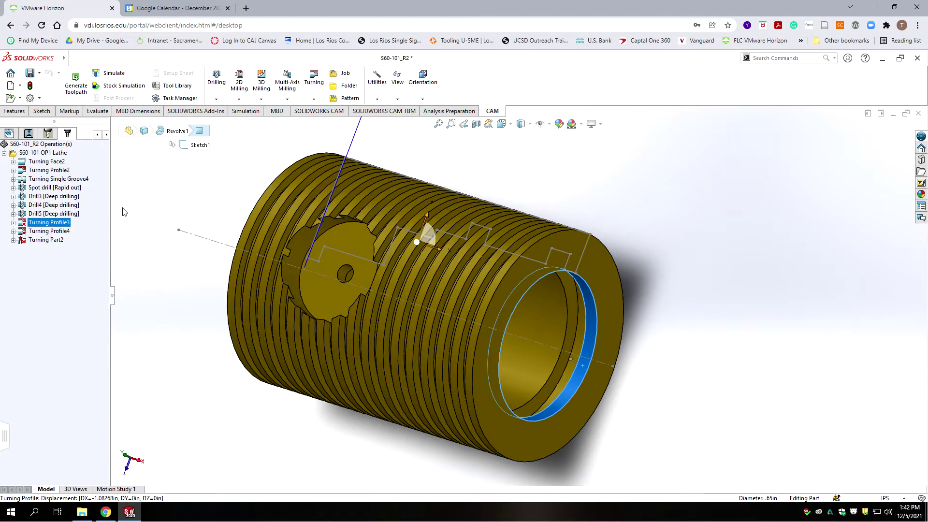
# Clear the selected bore face and open the Turning Profile3 operation for editing
pyautogui.scroll(8, 633, 253)
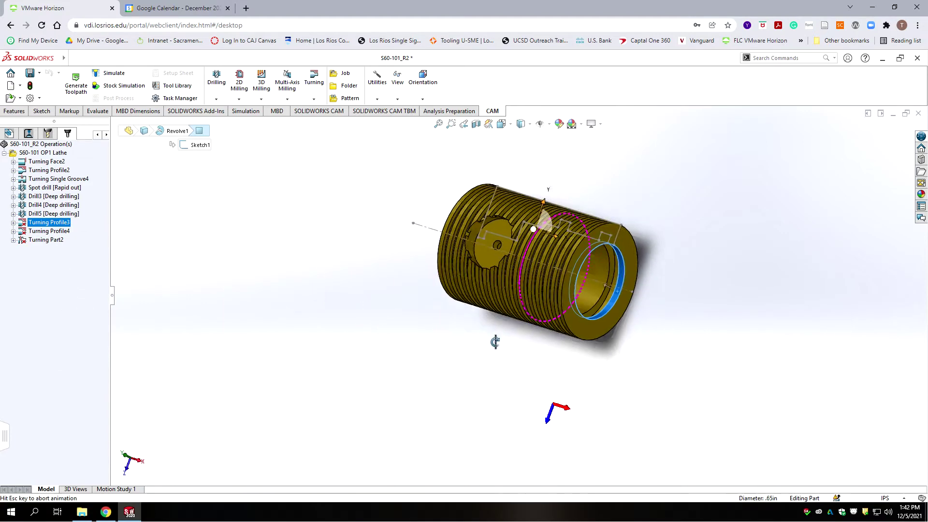
pyautogui.scroll(-4, 555, 279)
pyautogui.scroll(-4, 532, 310)
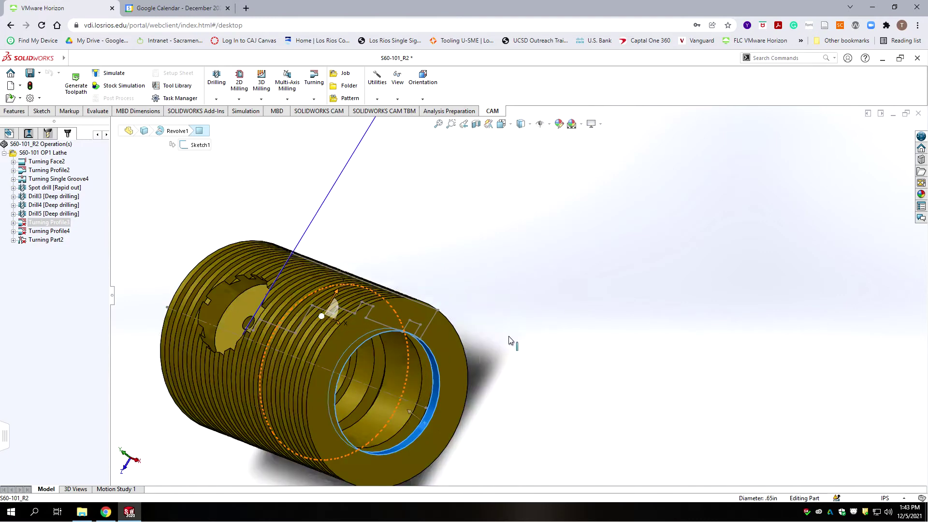
pyautogui.scroll(4, 455, 320)
pyautogui.moveTo(508, 336); pyautogui.dragTo(480, 369, button='middle')
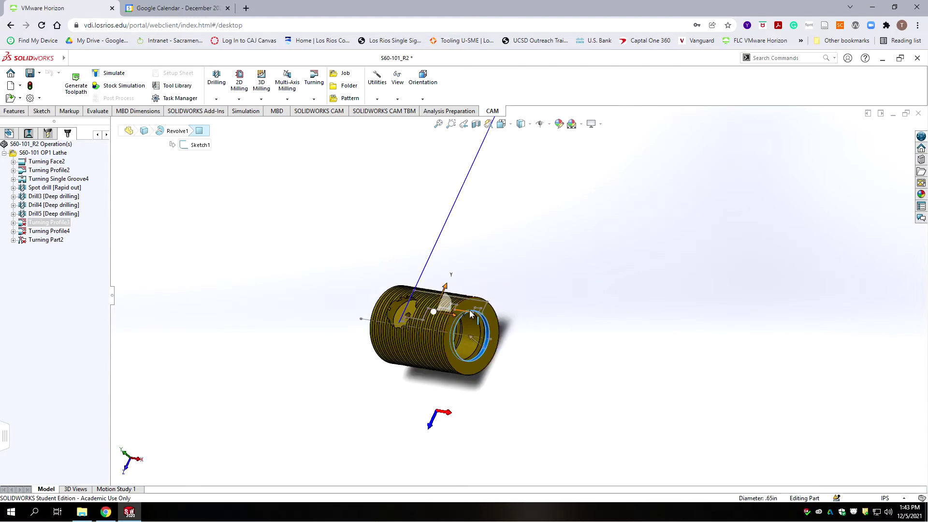
pyautogui.scroll(-3, 512, 316)
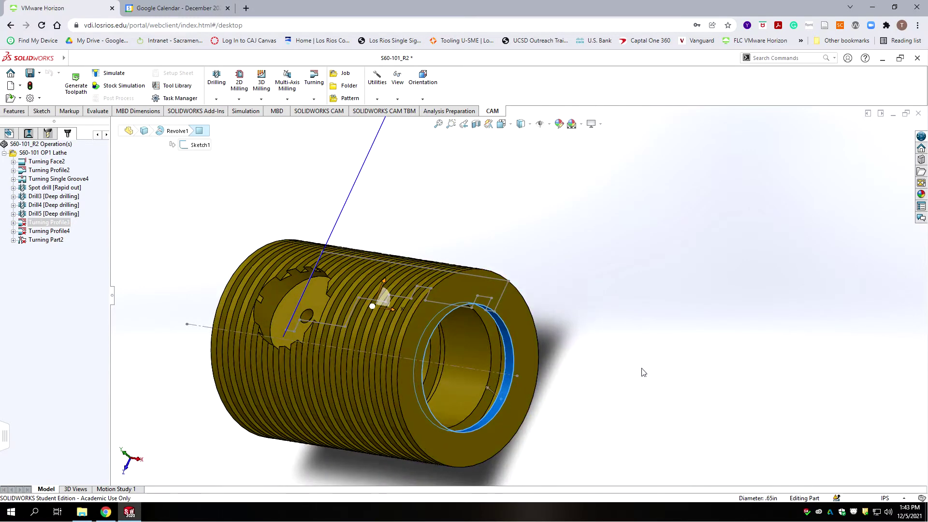
pyautogui.click(645, 363)
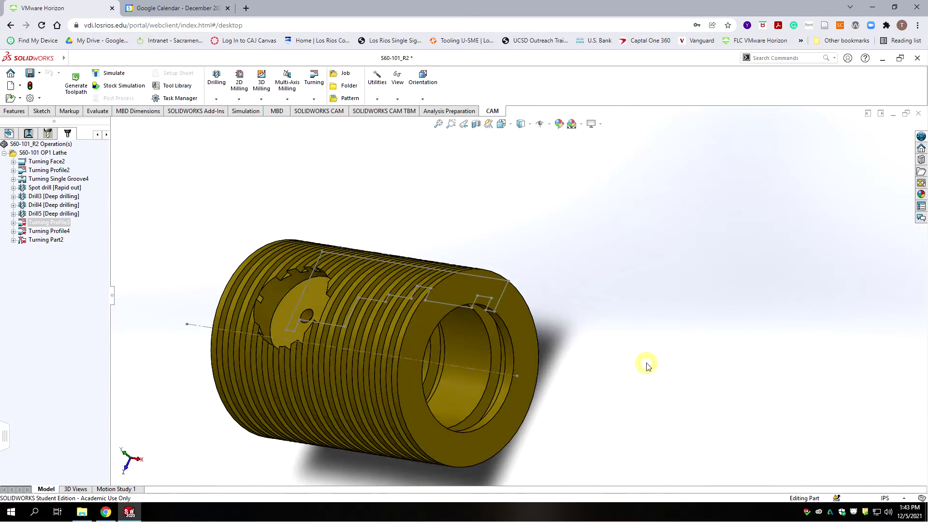
pyautogui.click(47, 223)
pyautogui.rightClick(48, 224)
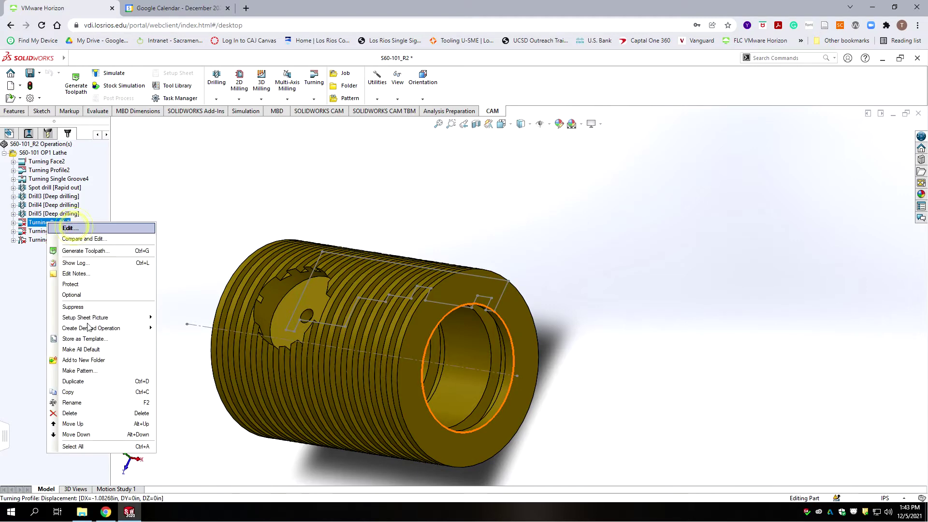
pyautogui.click(67, 232)
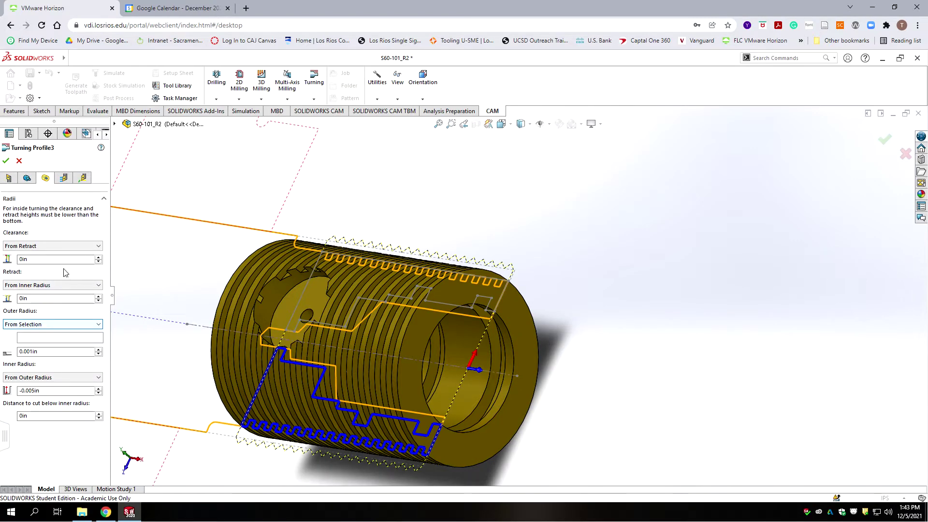
# Check the helical boring bar's orientation inside the bore in the Turning Profile3 tool settings
pyautogui.click(8, 178)
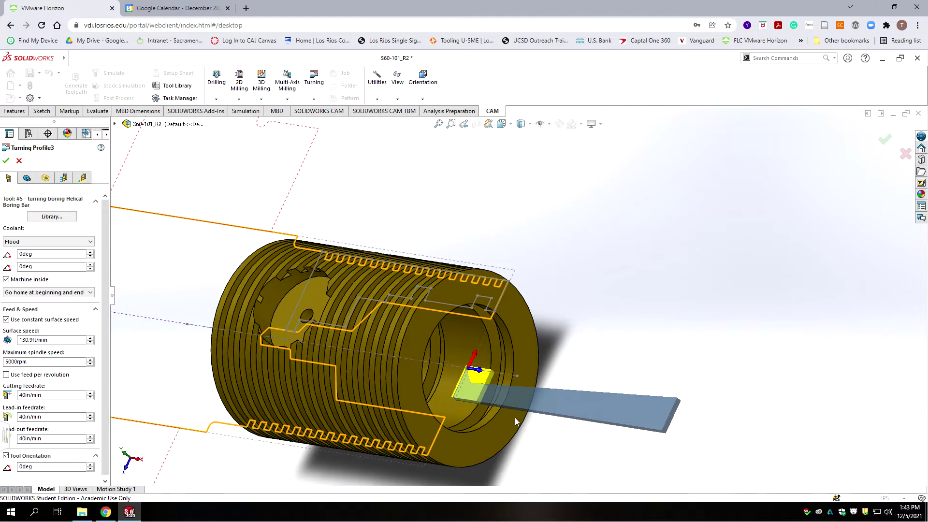
pyautogui.scroll(-1, 551, 452)
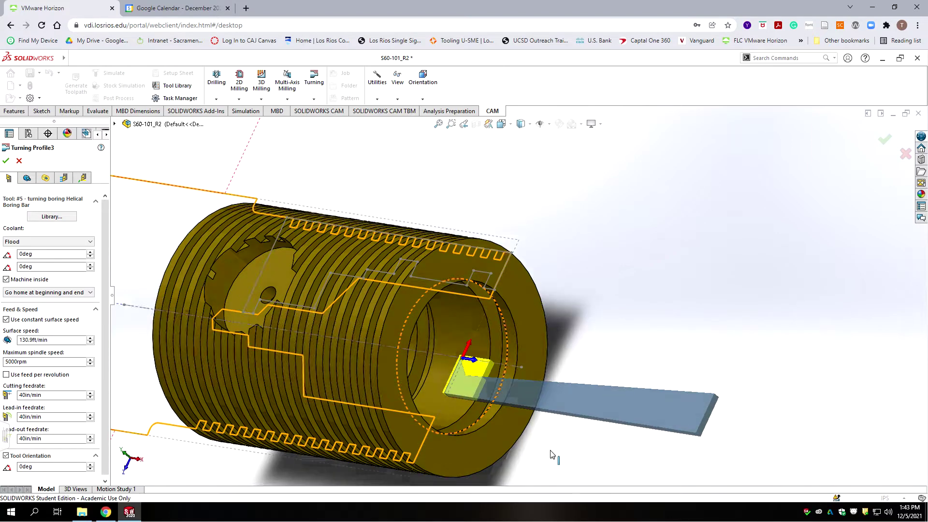
pyautogui.scroll(-1, 550, 452)
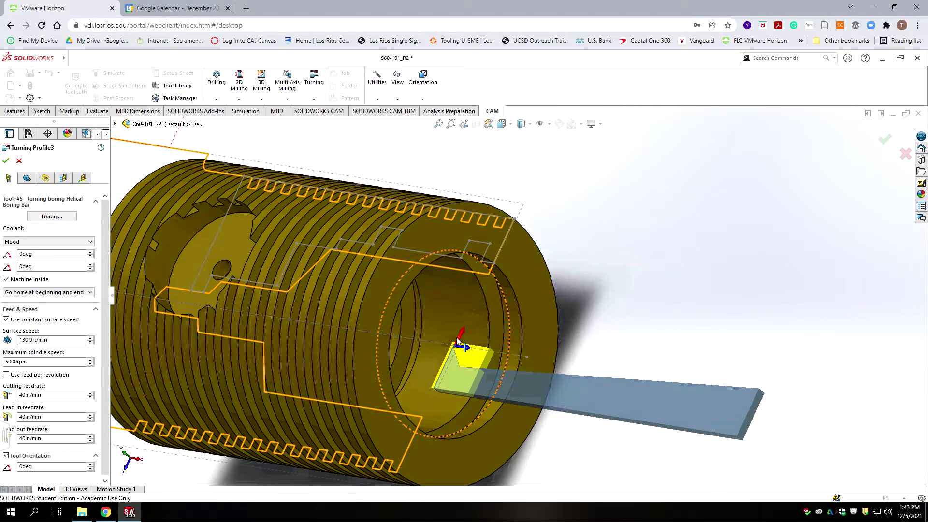
pyautogui.moveTo(458, 341); pyautogui.dragTo(472, 376, button='middle')
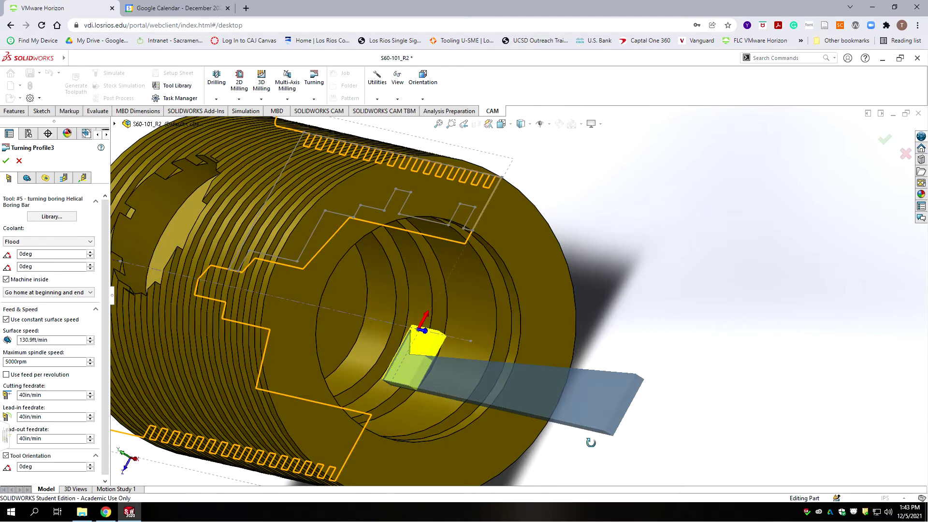
pyautogui.moveTo(591, 441); pyautogui.dragTo(552, 425, button='middle')
pyautogui.scroll(5, 471, 316)
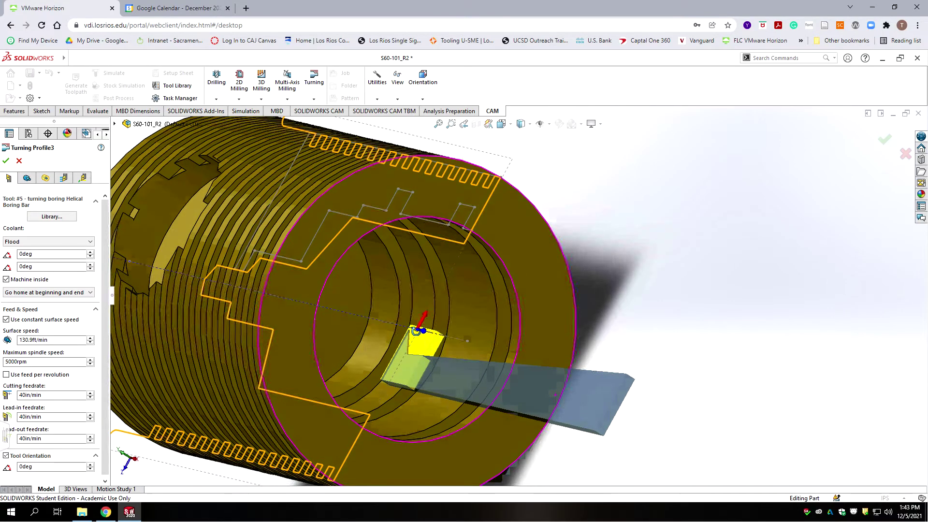
pyautogui.scroll(-6, 471, 316)
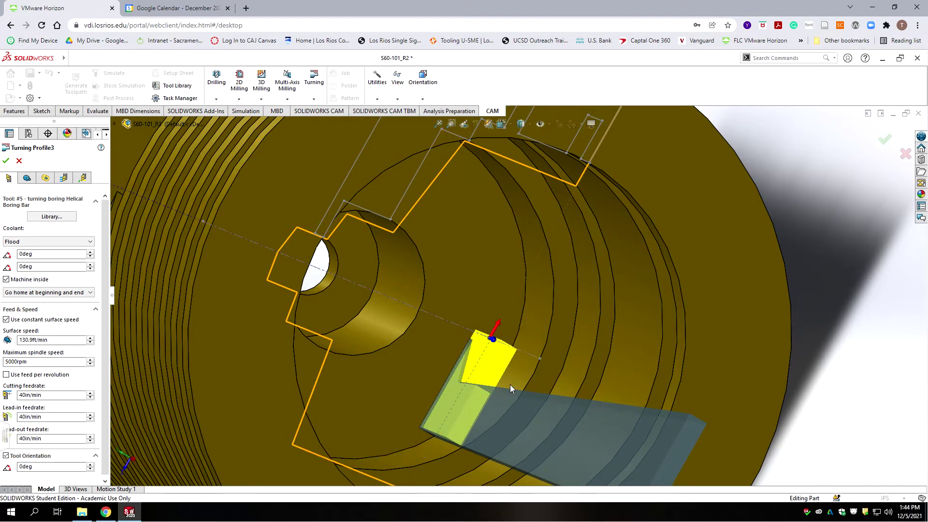
pyautogui.scroll(4, 510, 385)
# Set the cutting, lead-in and lead-out feedrates of Turning Profile3 to 20 in/min
pyautogui.doubleClick(41, 395)
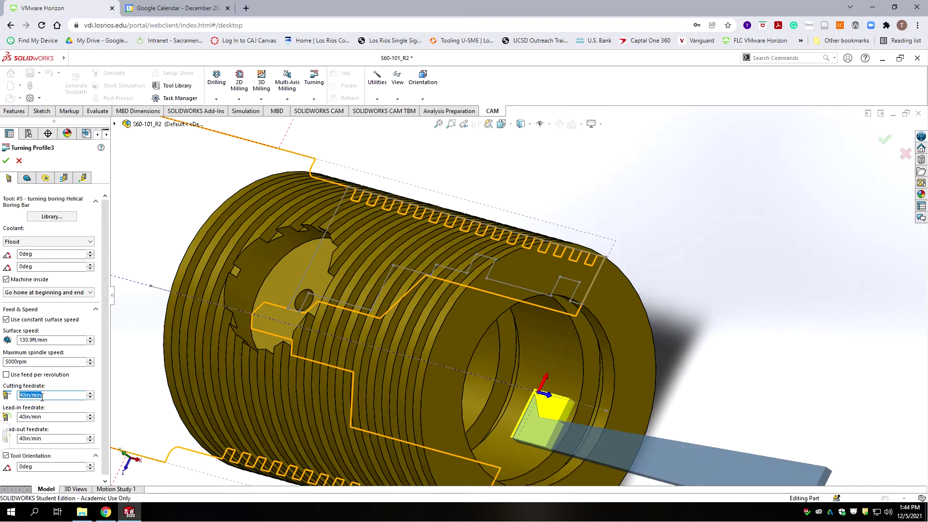
pyautogui.write('20')
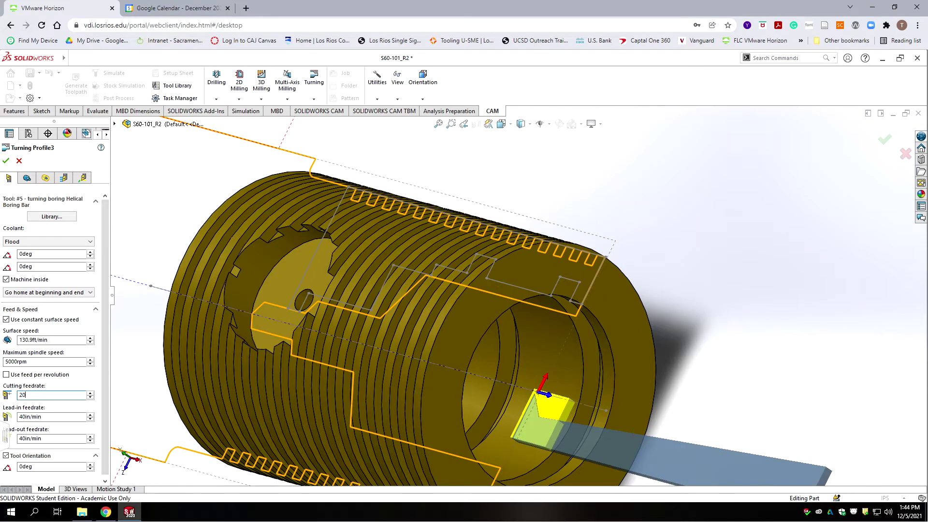
pyautogui.doubleClick(44, 416)
pyautogui.write('20')
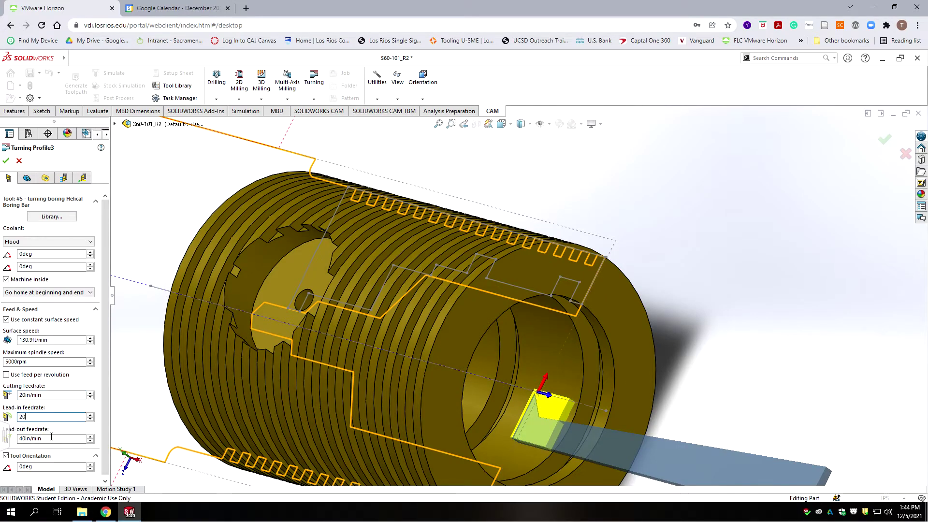
pyautogui.doubleClick(44, 439)
pyautogui.write('20')
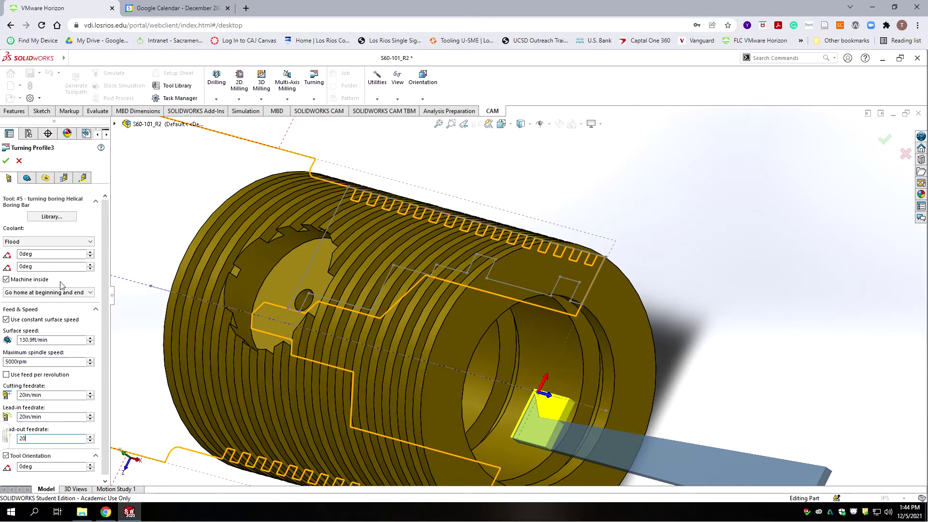
# Set Turning Profile3's clearance to 0.01 in from retract and its retract to 0.01 in from the inner radius
pyautogui.click(27, 178)
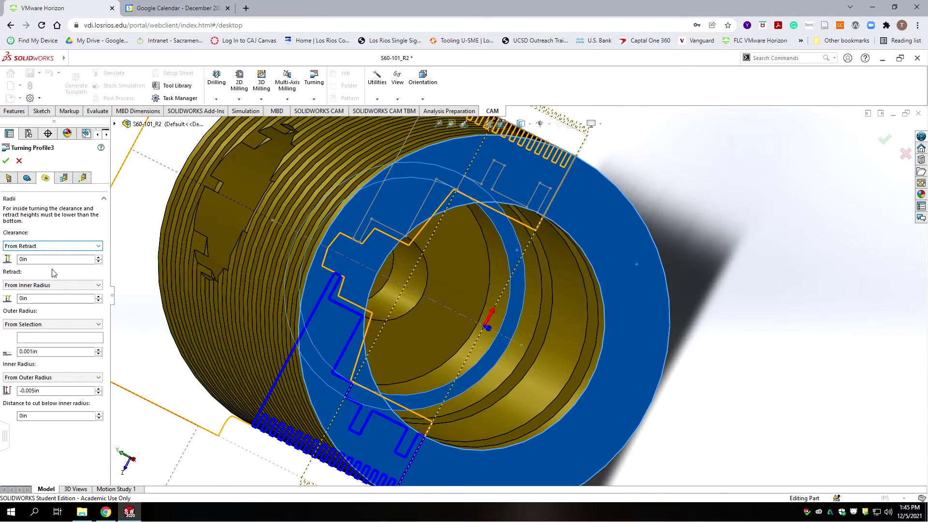
pyautogui.doubleClick(45, 261)
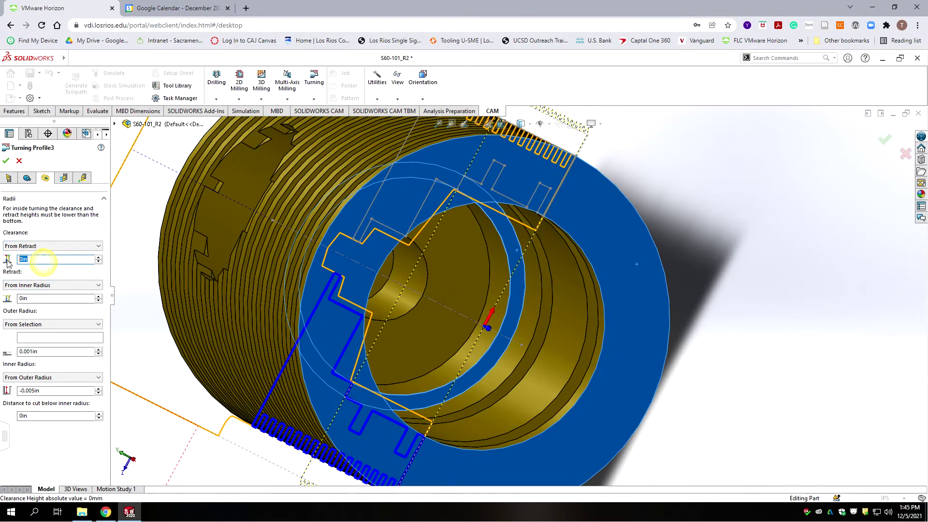
pyautogui.write('.0')
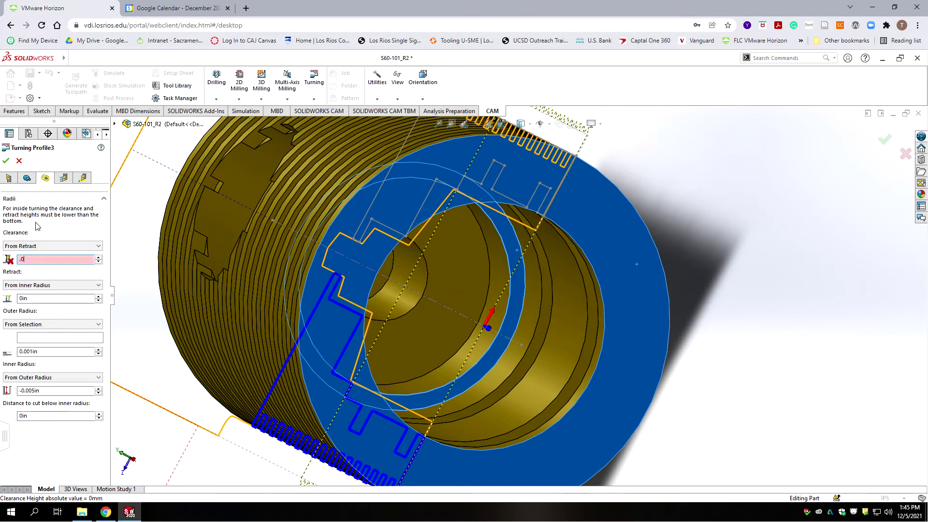
pyautogui.write('1')
pyautogui.click(43, 299)
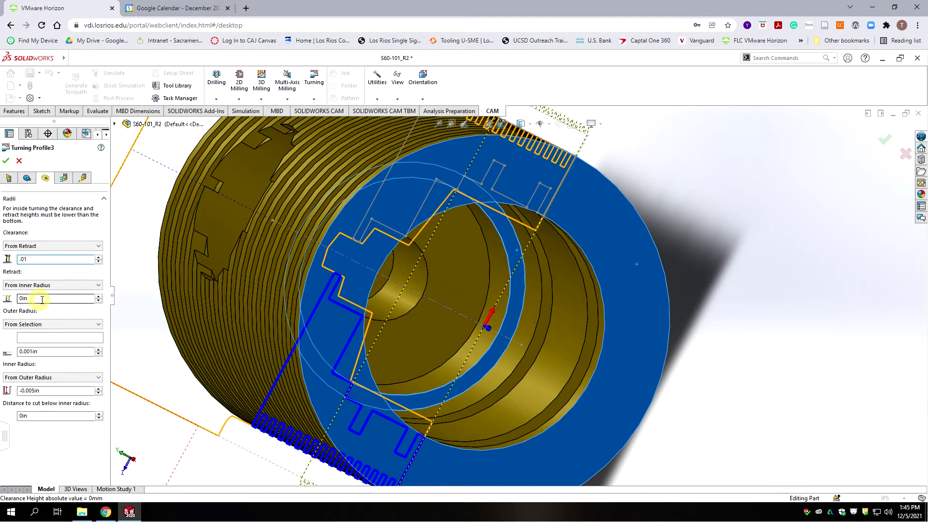
pyautogui.doubleClick(42, 299)
pyautogui.write('.01')
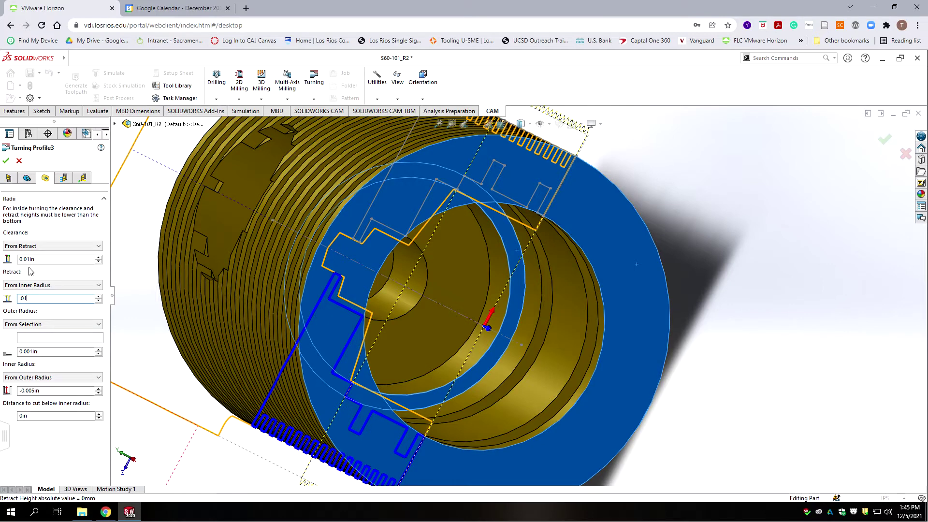
pyautogui.click(9, 257)
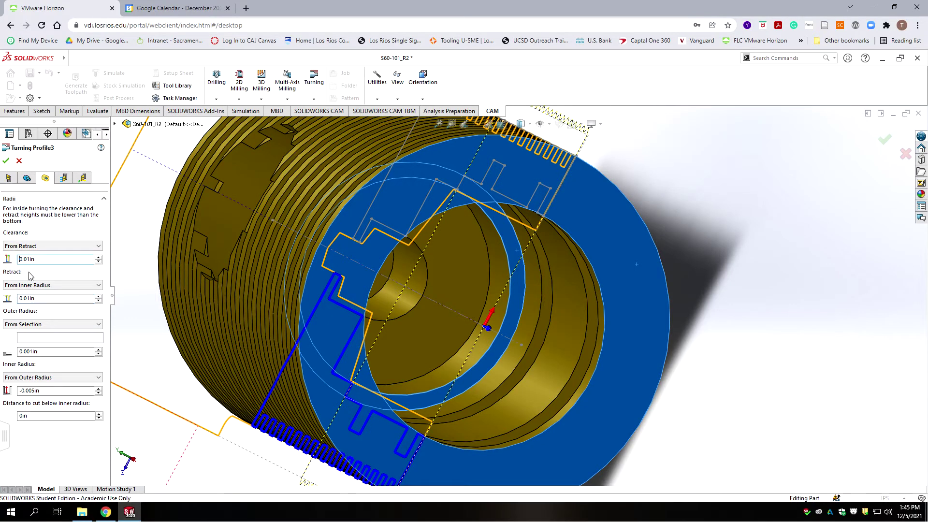
# Change Turning Profile3's clearance offset from retract and retract offset from inner radius to -0.01 in each
pyautogui.write('-')
pyautogui.click(22, 299)
pyautogui.write('-')
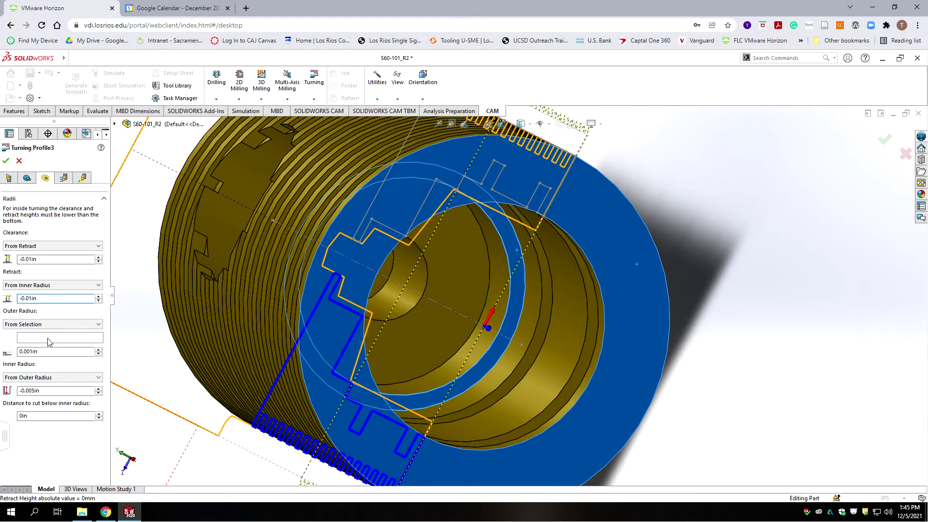
# Define Turning Profile3's outer radius from the bore's front rim face and its inner radius from the inner bore face, with 0 in outer offset
pyautogui.click(49, 339)
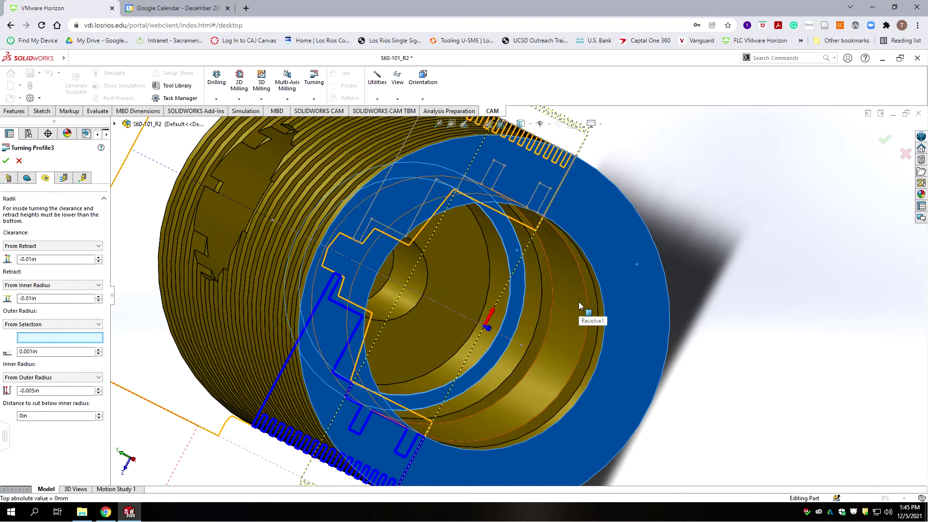
pyautogui.click(602, 327)
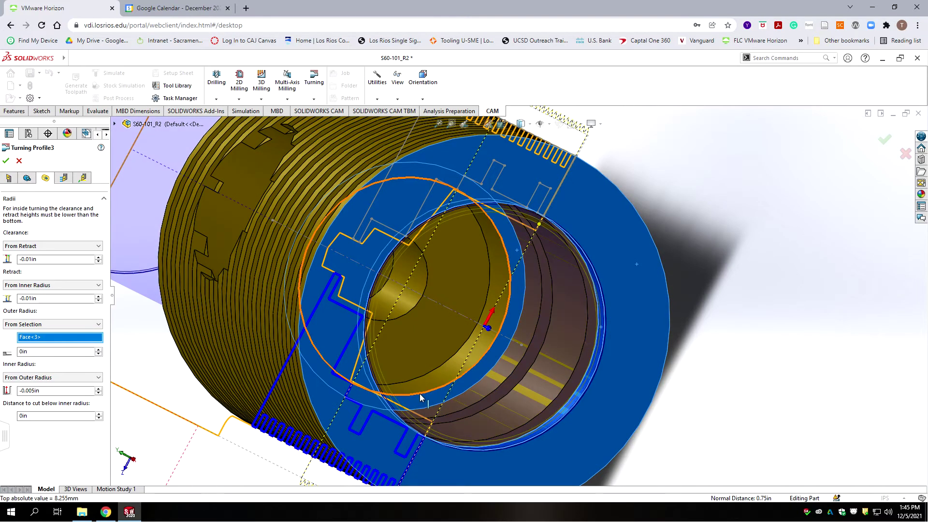
pyautogui.click(57, 392)
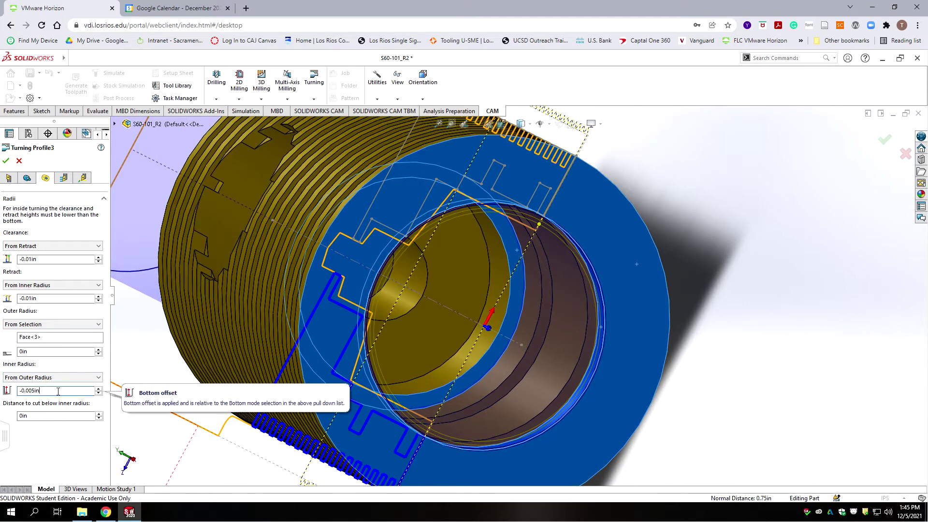
pyautogui.doubleClick(29, 391)
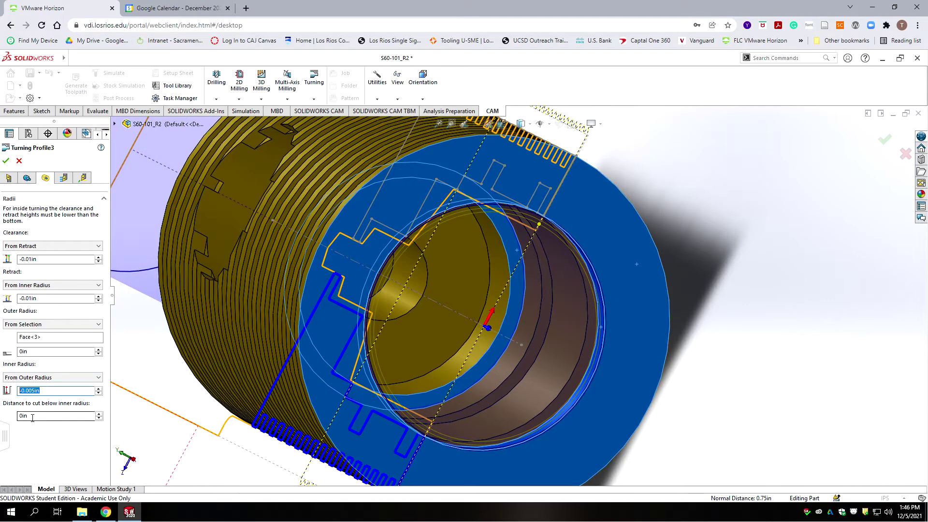
pyautogui.write('0')
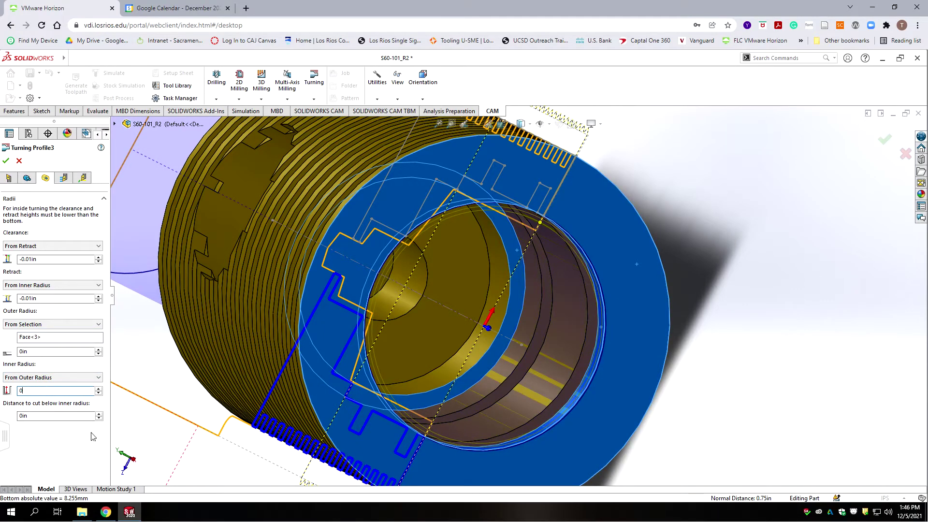
pyautogui.click(503, 267)
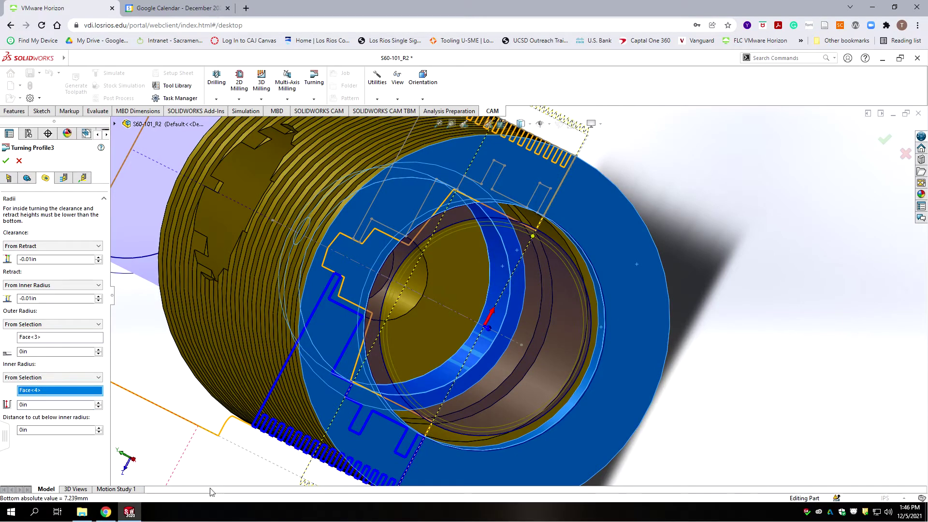
# Enter the inner radius offset of Turning Profile3 as the expression -(.57-.5625)/2
pyautogui.click(36, 404)
pyautogui.doubleClick(41, 404)
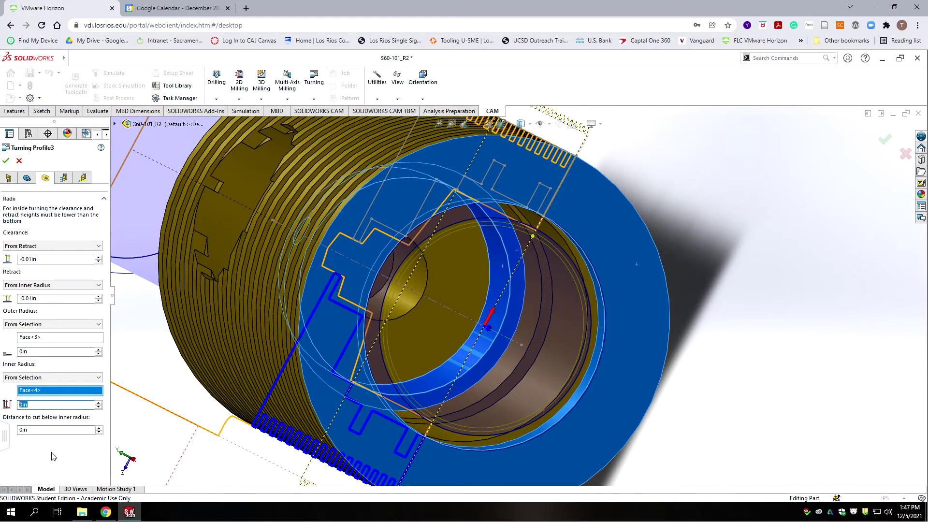
pyautogui.write('-')
pyautogui.write('.57')
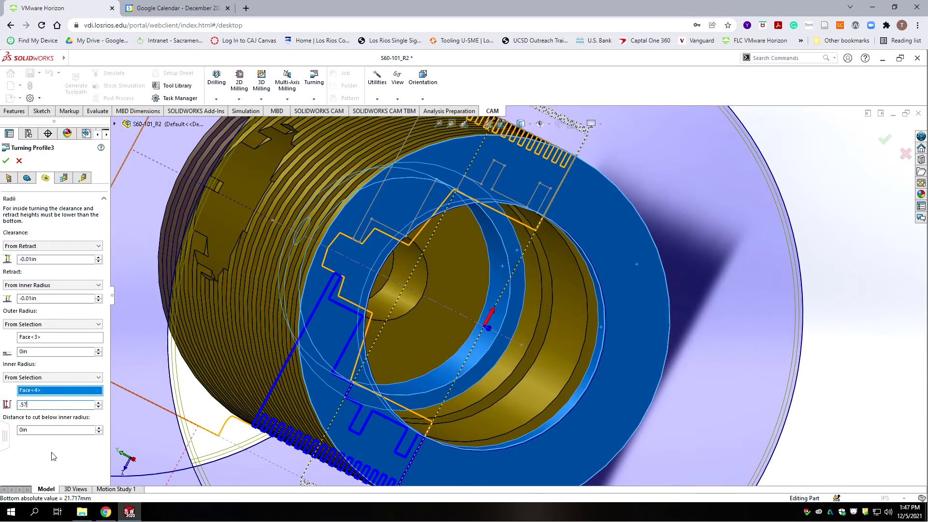
pyautogui.write('-')
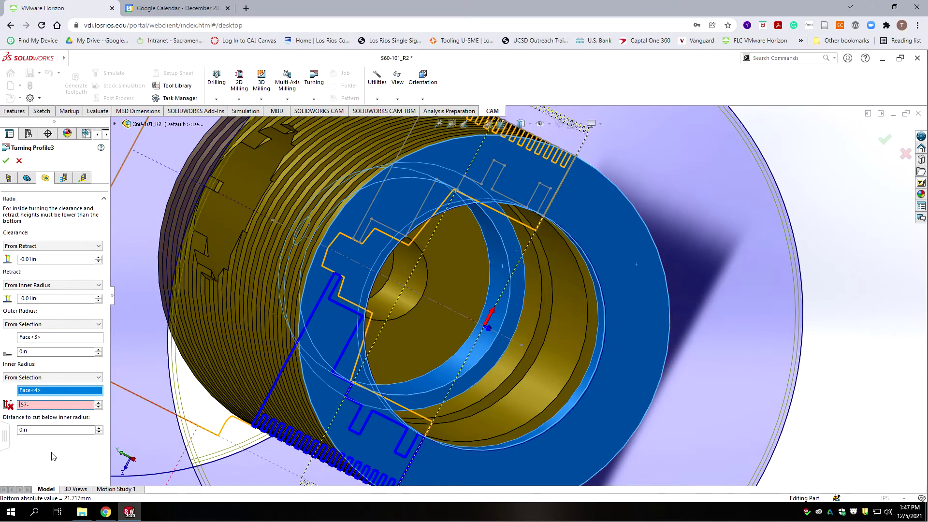
pyautogui.write('-')
pyautogui.write('-')
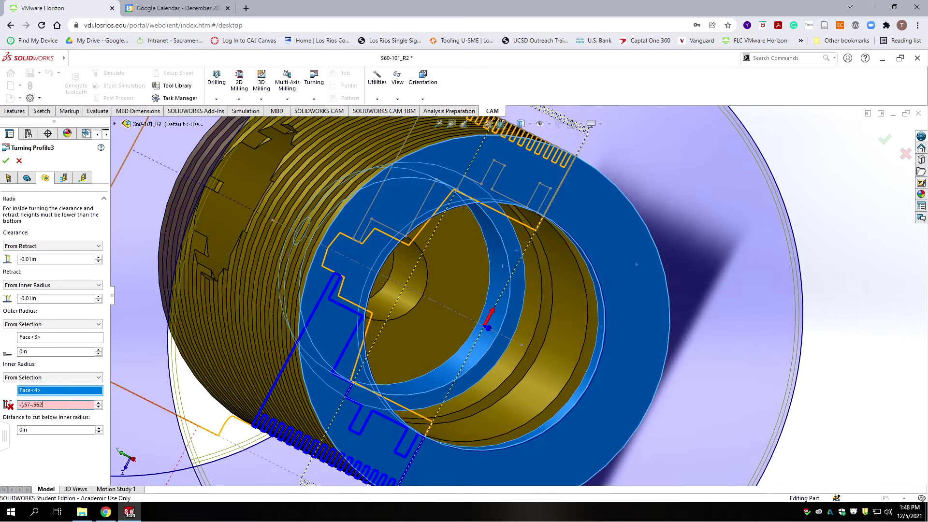
pyautogui.write(')')
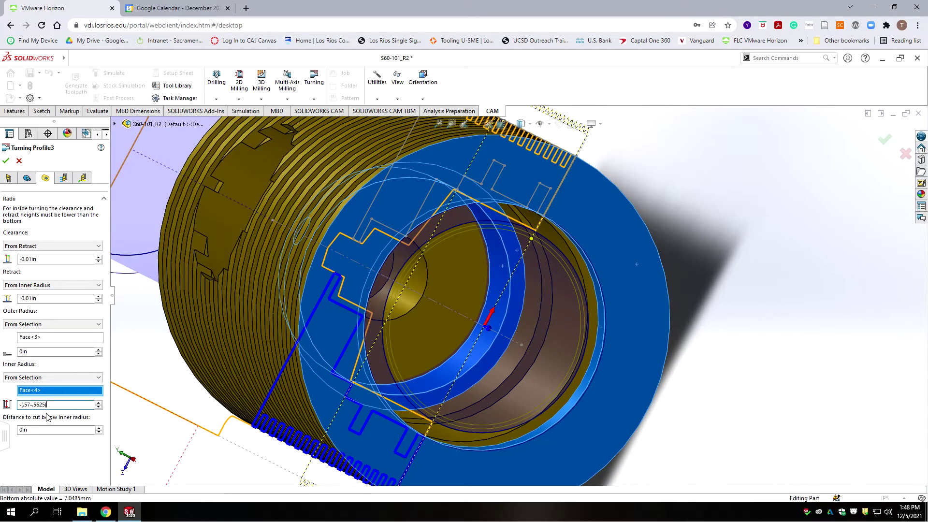
pyautogui.write('/2')
pyautogui.press('Tab')
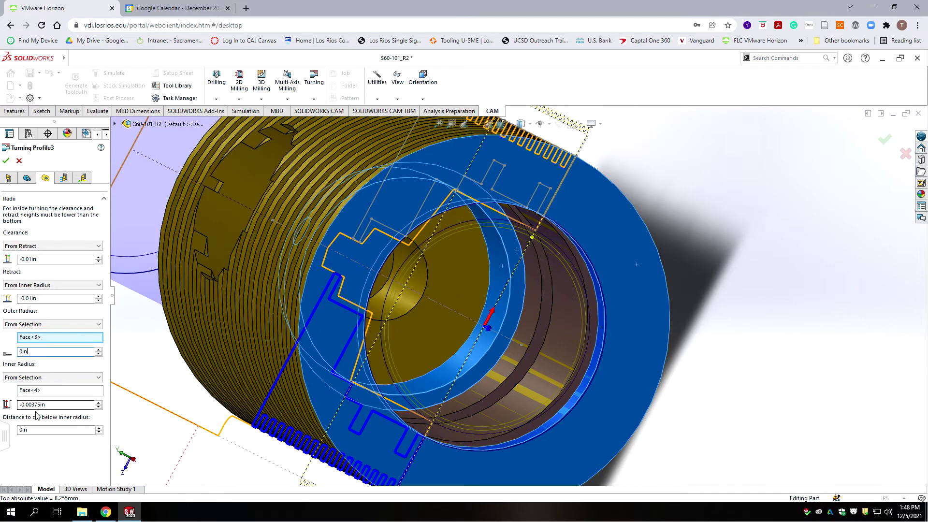
# Round Turning Profile3's inner radius offset to -0.004 in
pyautogui.click(44, 406)
pyautogui.click(38, 404)
pyautogui.moveTo(46, 404); pyautogui.dragTo(32, 405)
pyautogui.write('4')
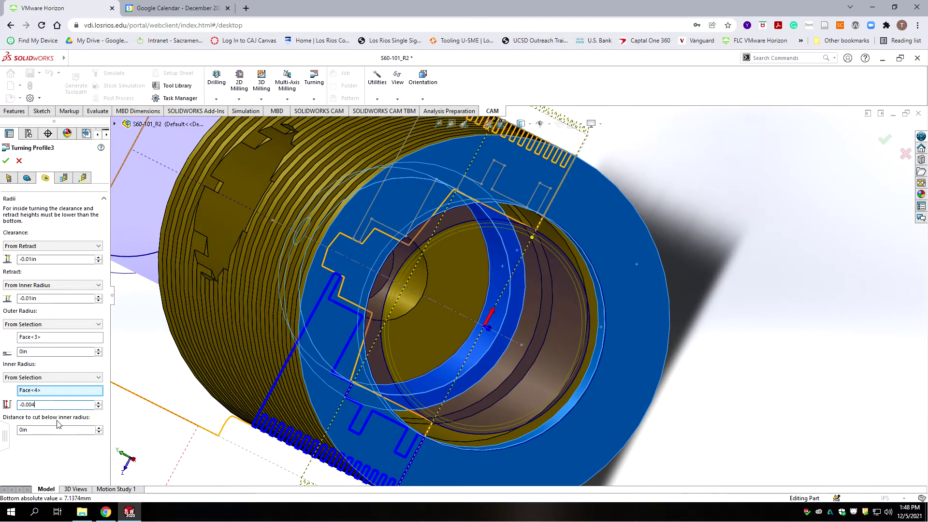
# Set Turning Profile3's roughing pass depth and finishing pass stepover to 0.03 in each
pyautogui.click(62, 177)
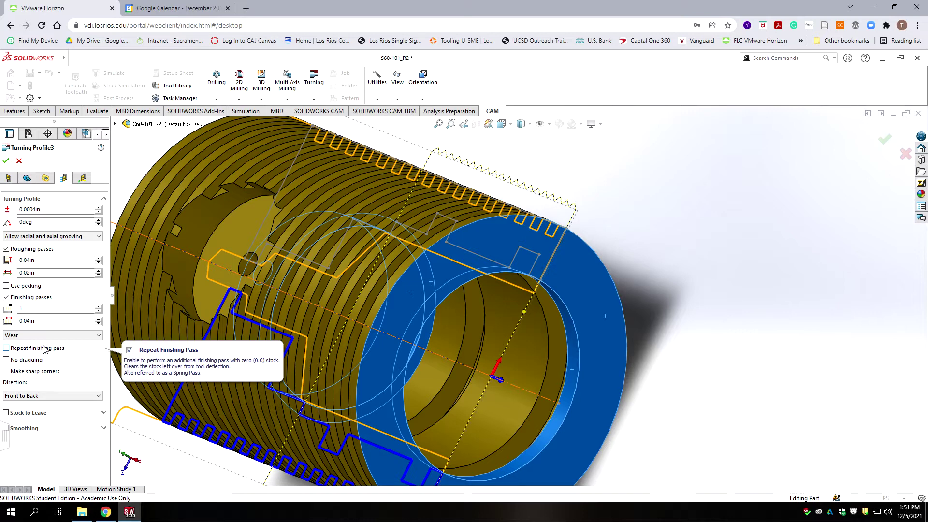
pyautogui.click(42, 260)
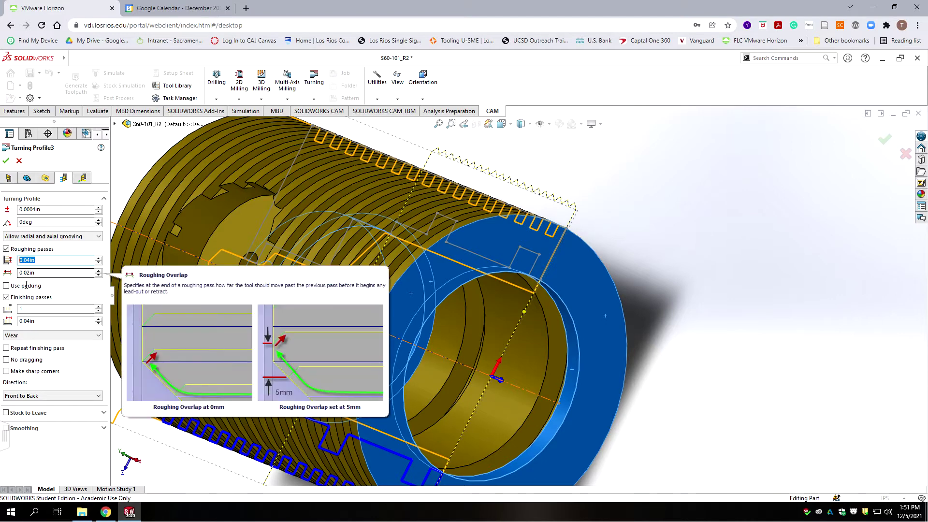
pyautogui.write('.')
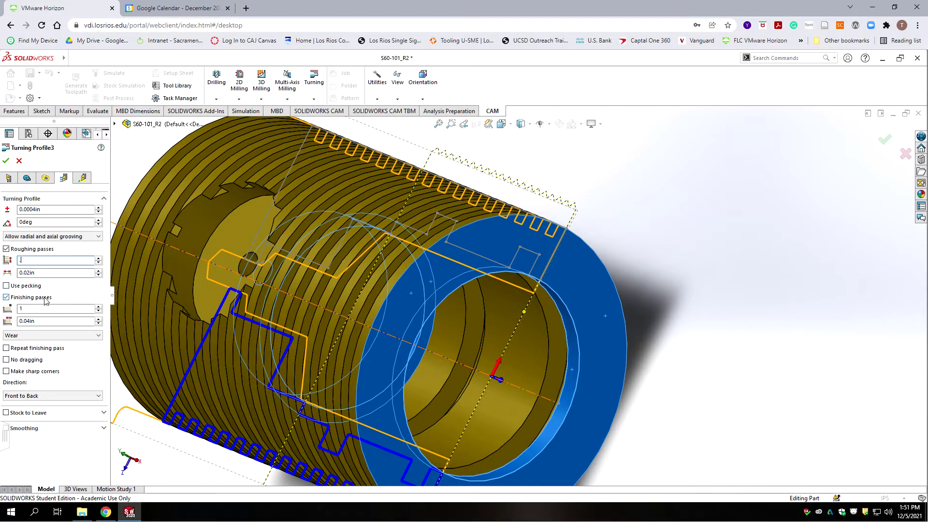
pyautogui.write('03')
pyautogui.click(44, 322)
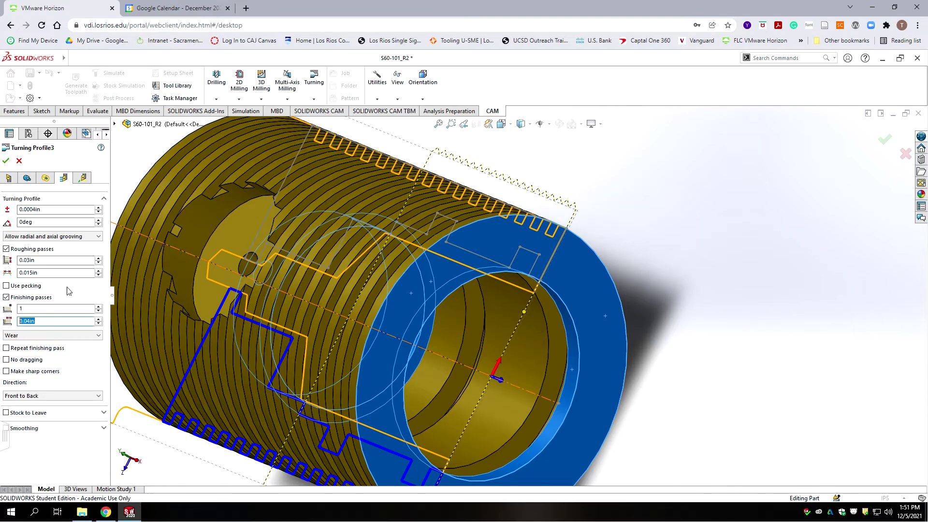
pyautogui.write('.03')
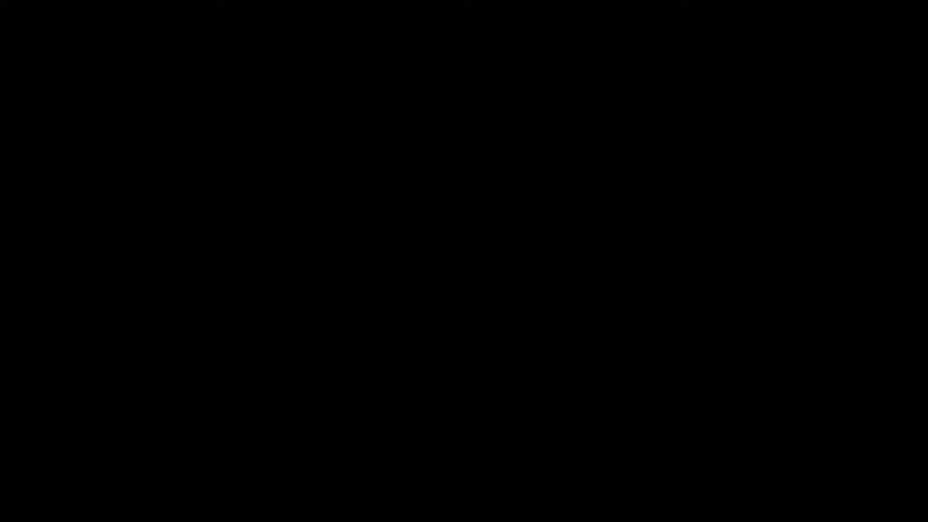
# Set Turning Profile3's minimum-retraction distance and lead-in length to 0.03 in, and its lead-in angle to 45 degrees
pyautogui.click(82, 178)
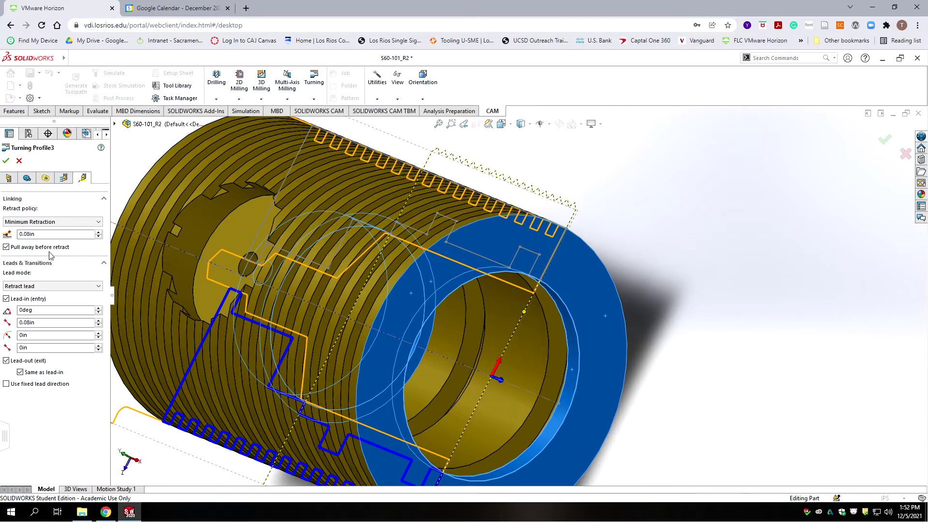
pyautogui.click(33, 235)
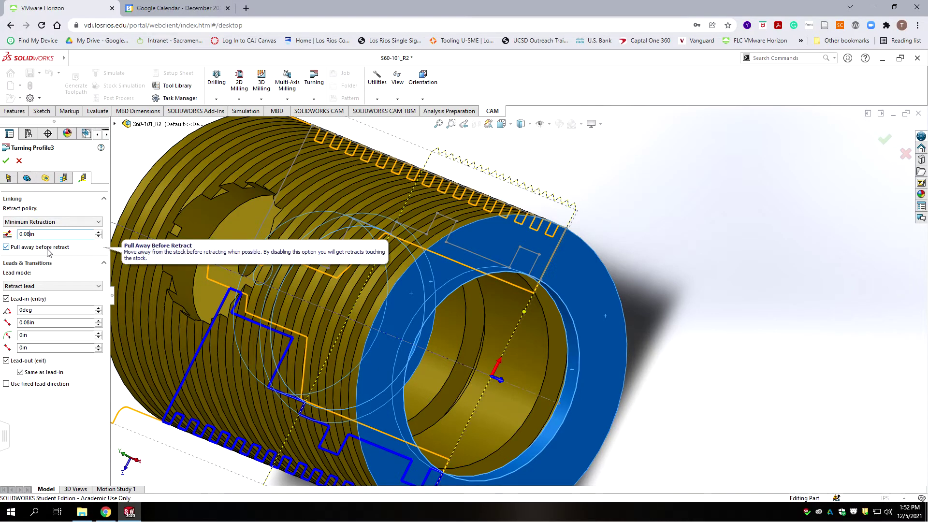
pyautogui.press('BackSpace')
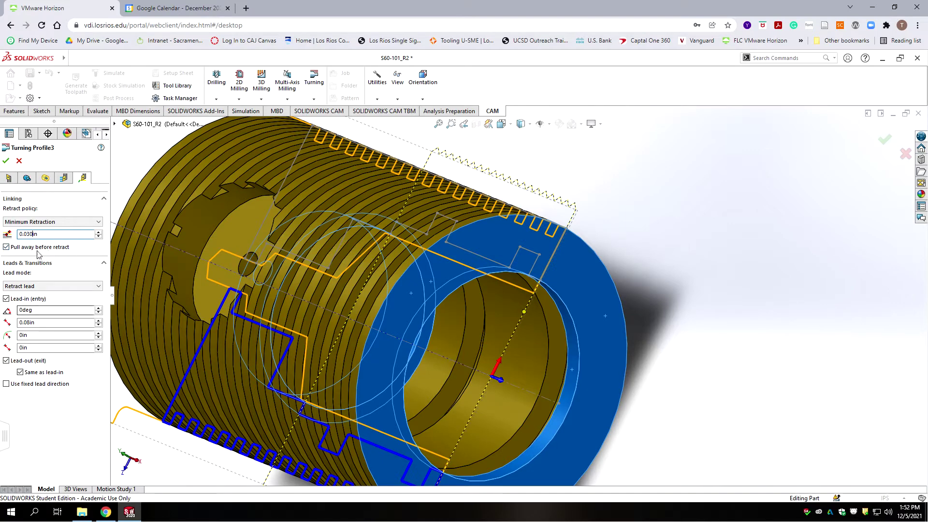
pyautogui.click(32, 322)
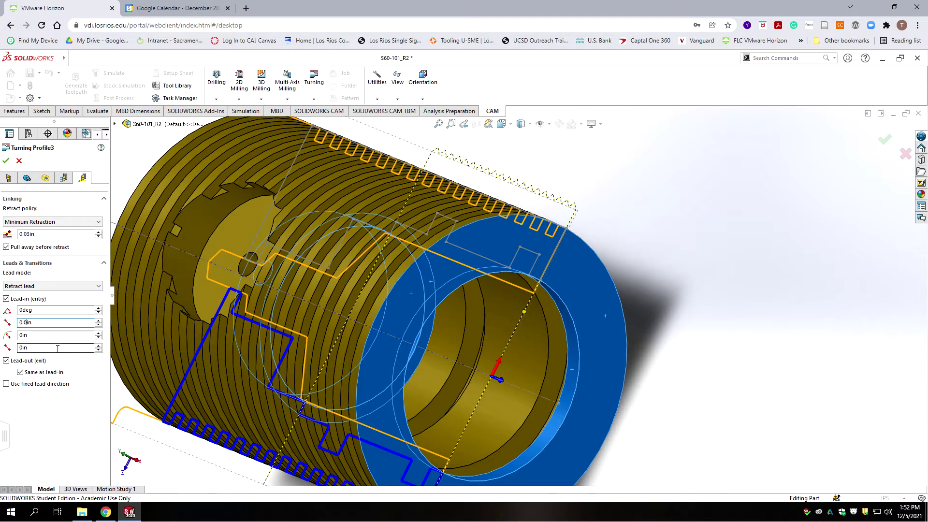
pyautogui.write('30')
pyautogui.doubleClick(26, 310)
pyautogui.write('45')
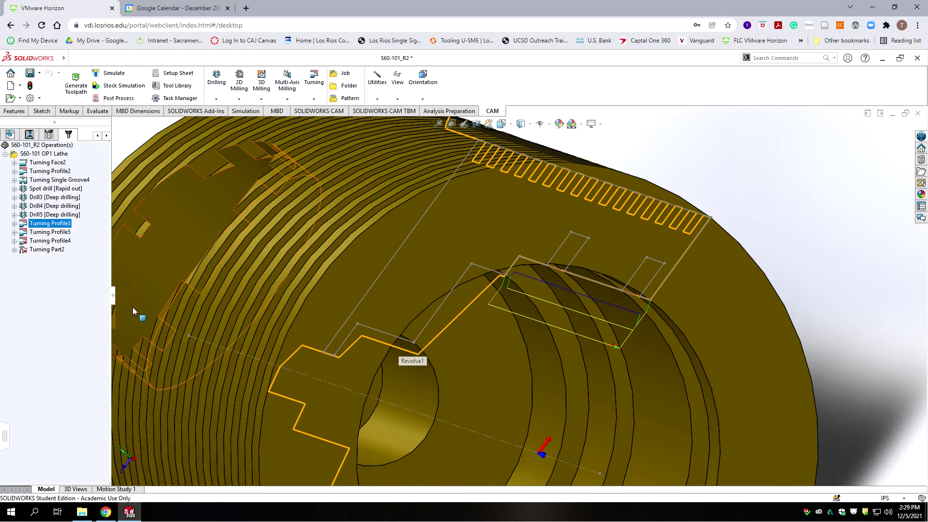
# Open the Turning Profile5 operation for editing
pyautogui.click(51, 233)
pyautogui.rightClick(52, 234)
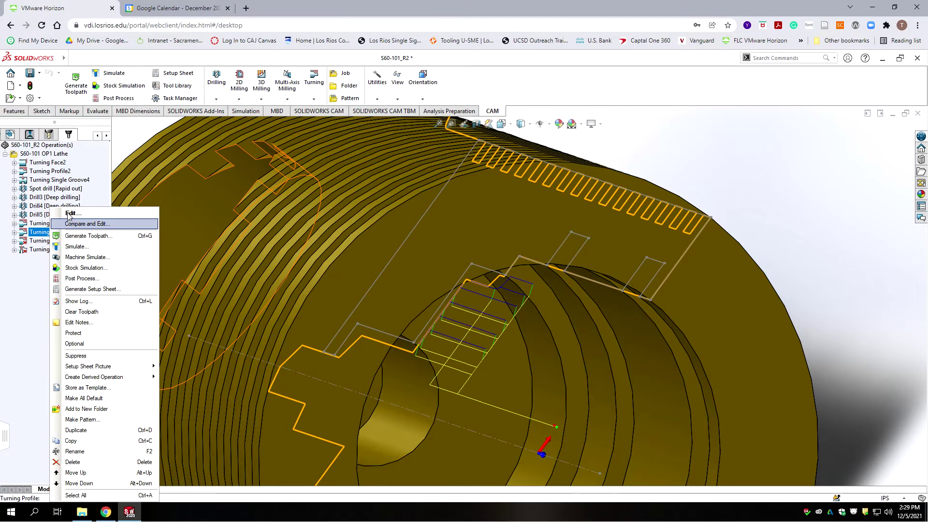
pyautogui.click(69, 212)
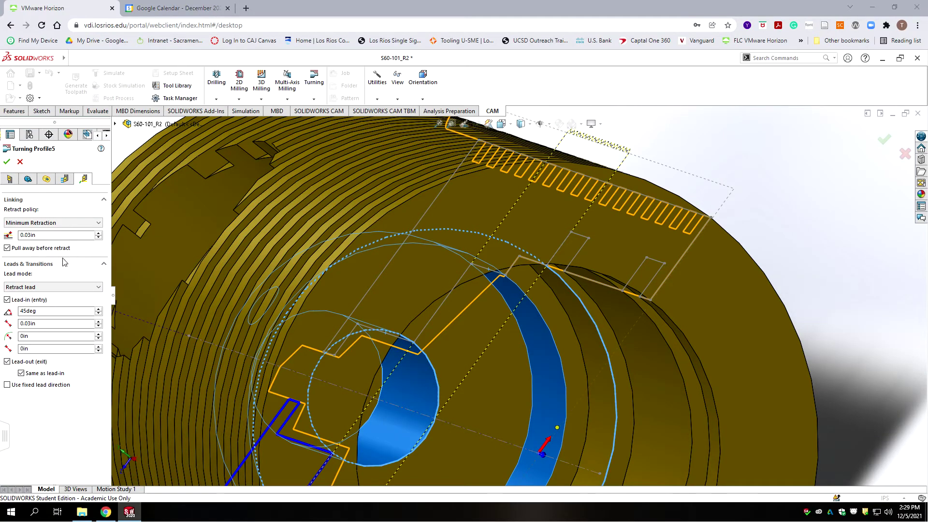
# Set Turning Profile5's retract offset to -0.03 in from the inner radius and check its outer and inner radius faces
pyautogui.click(29, 181)
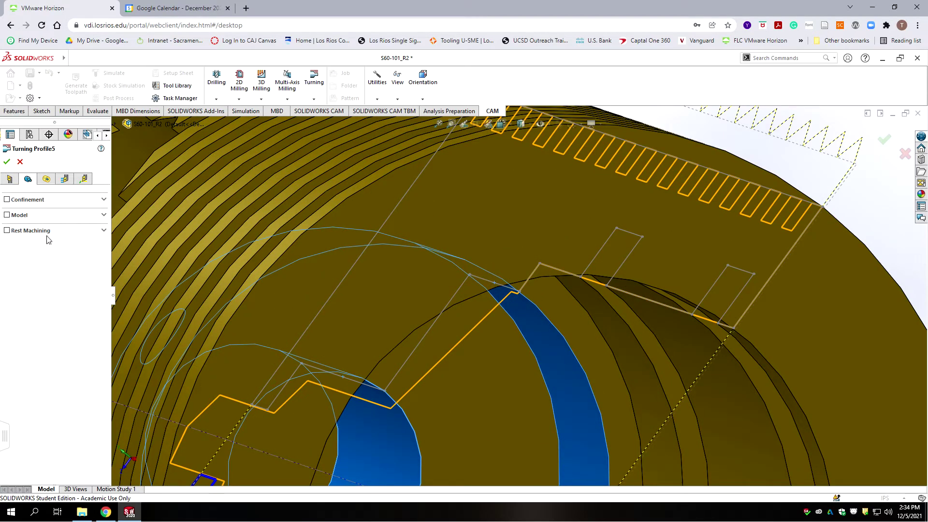
pyautogui.click(47, 180)
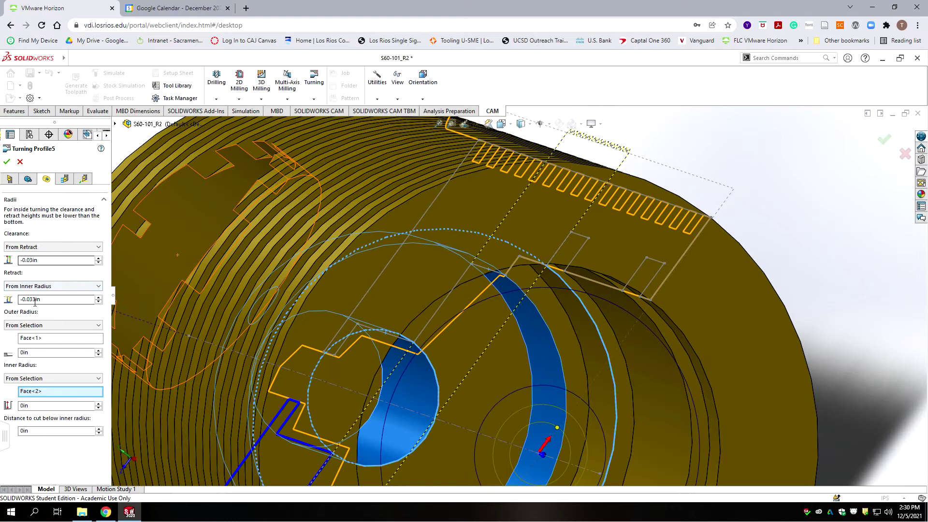
pyautogui.click(36, 300)
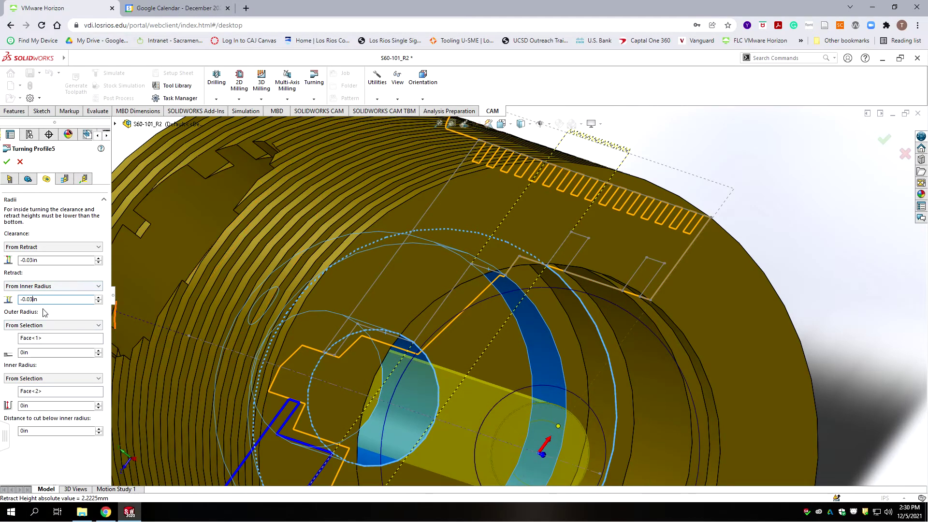
pyautogui.click(53, 343)
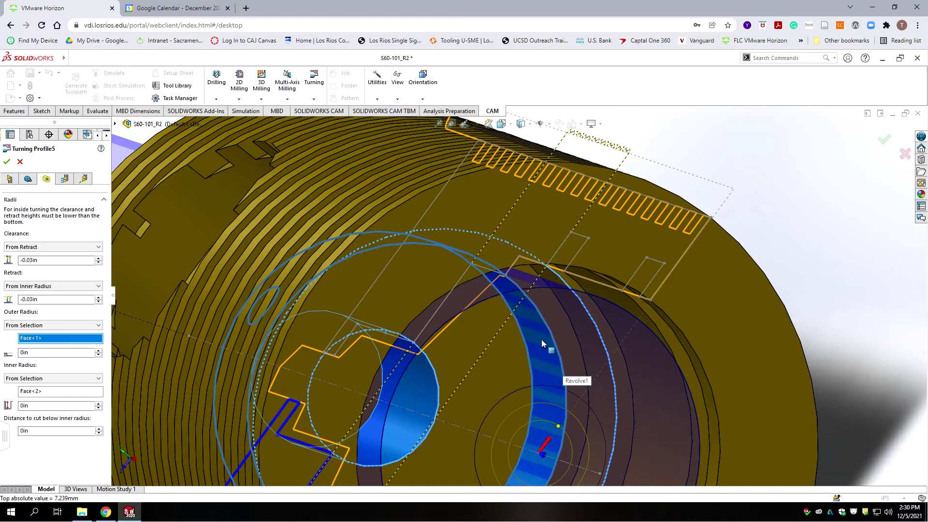
pyautogui.click(57, 392)
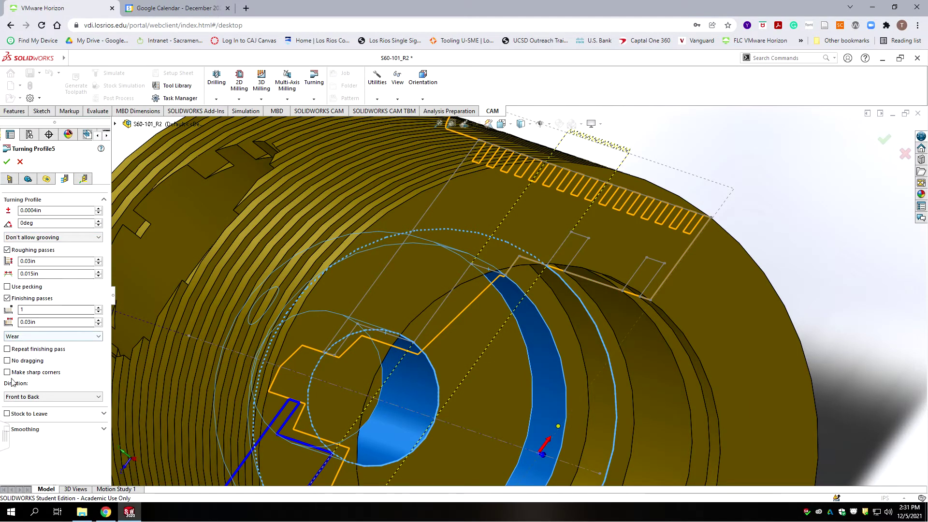
# Set Turning Profile5's lead-in angle to 90 degrees, accept the operation and view its toolpath in the bore
pyautogui.click(84, 178)
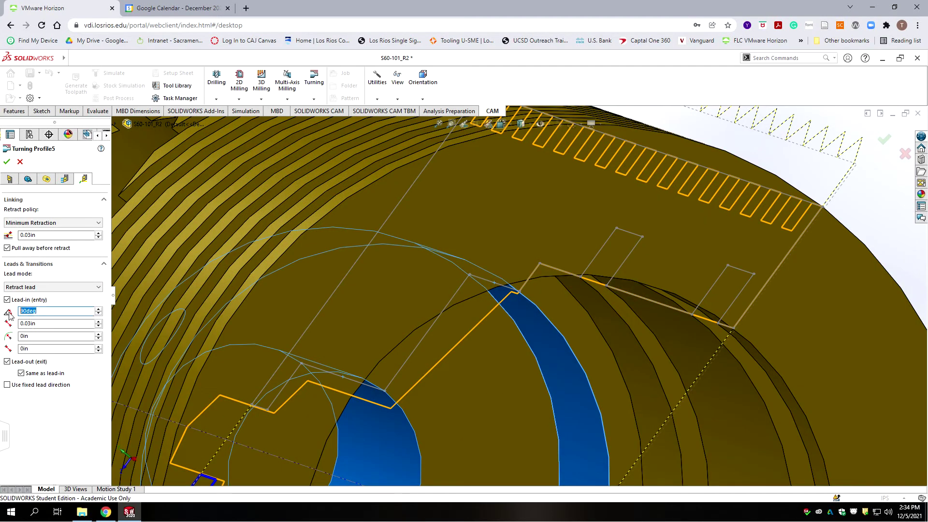
pyautogui.write('90deg')
pyautogui.press('Return')
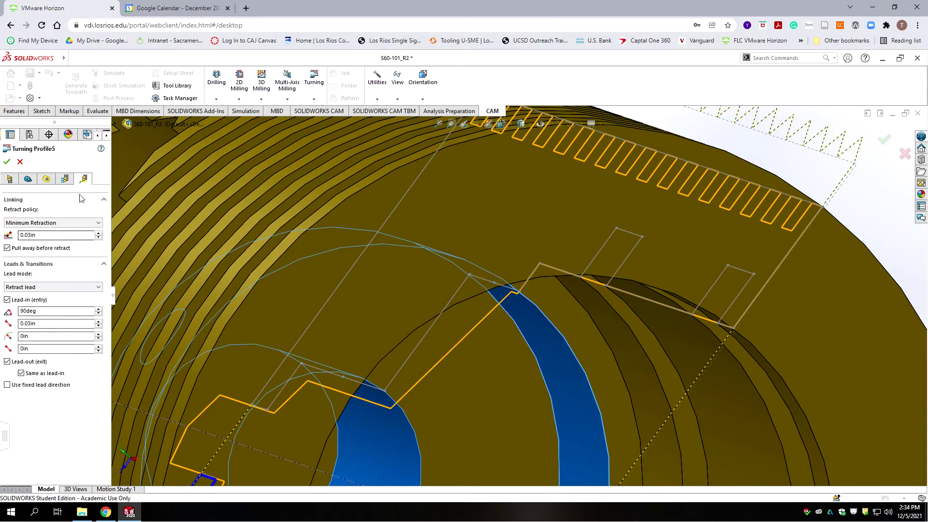
pyautogui.click(6, 162)
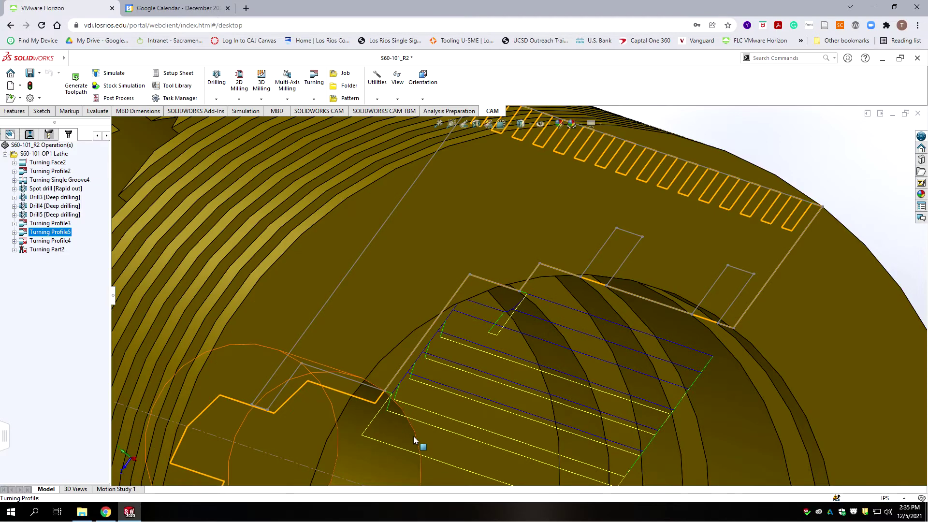
pyautogui.scroll(3, 416, 445)
pyautogui.scroll(3, 457, 414)
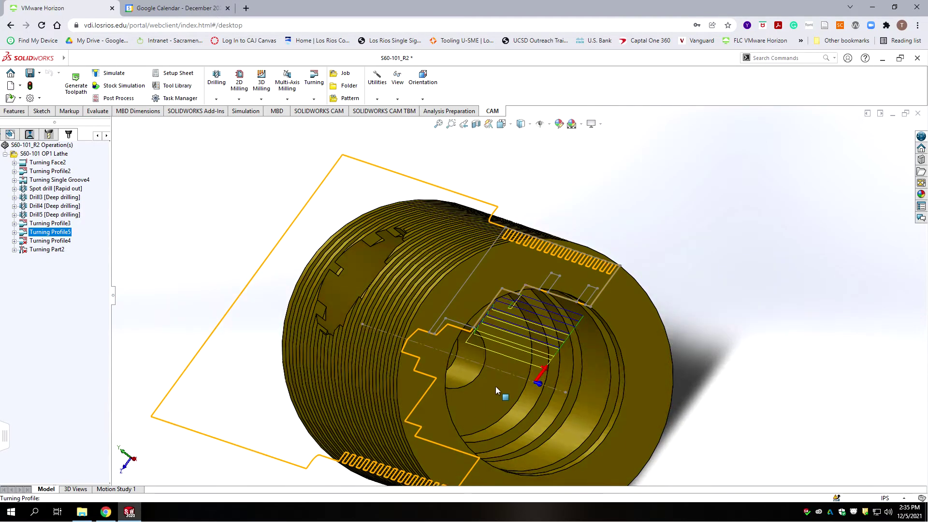
# Edit the Turning Profile4 operation and set its cutting, lead-in and lead-out feedrates to 10 in/min
pyautogui.scroll(-3, 493, 384)
pyautogui.scroll(-2, 474, 357)
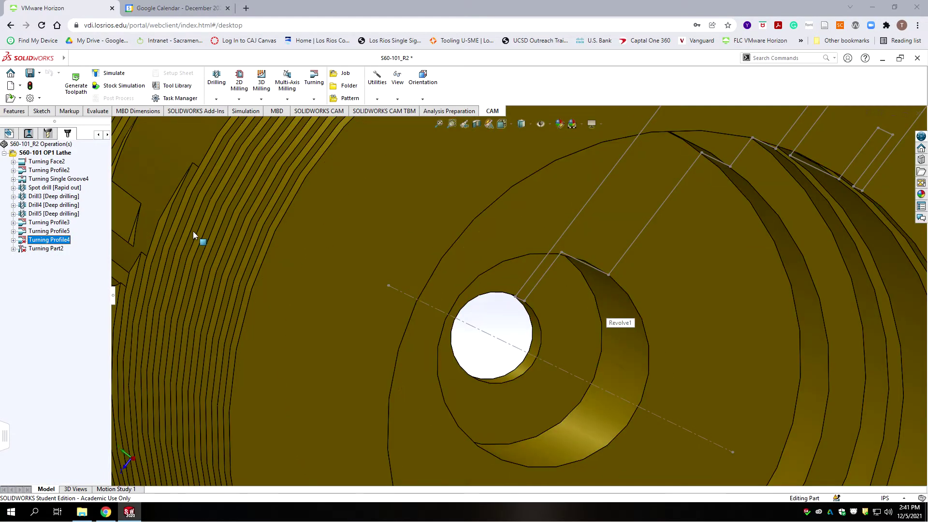
pyautogui.rightClick(51, 244)
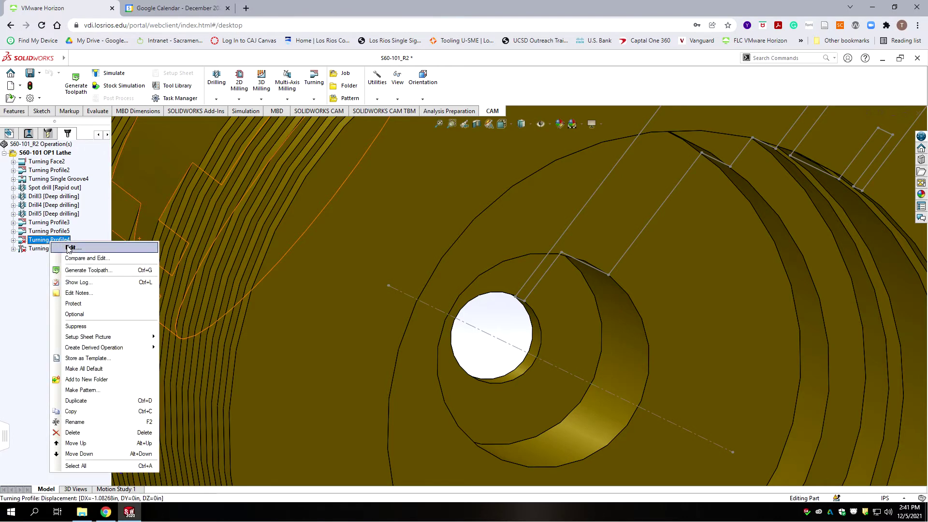
pyautogui.click(69, 248)
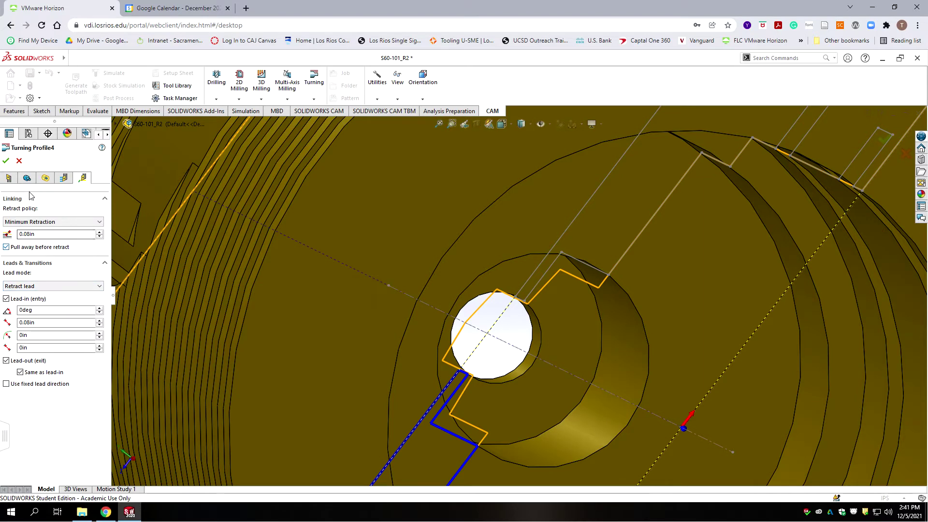
pyautogui.click(10, 179)
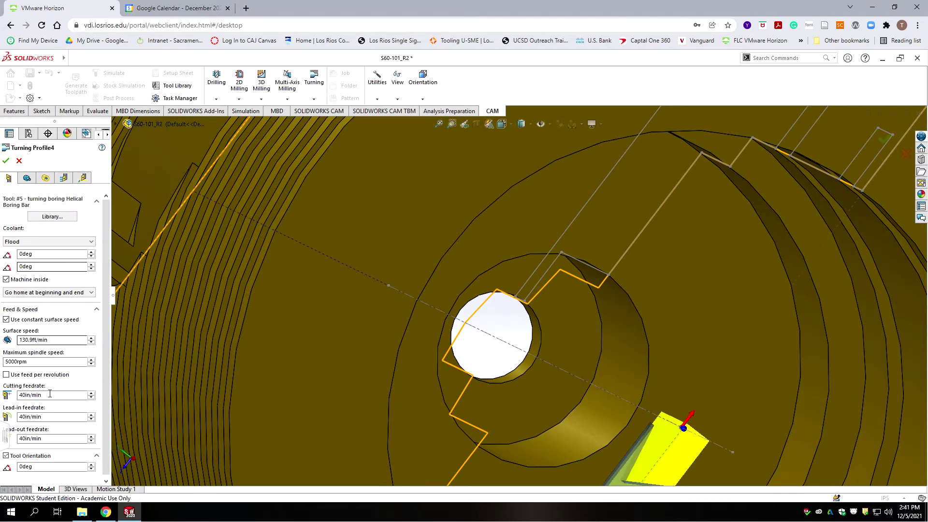
pyautogui.click(77, 394)
pyautogui.write('10')
pyautogui.press('Tab')
pyautogui.write('1')
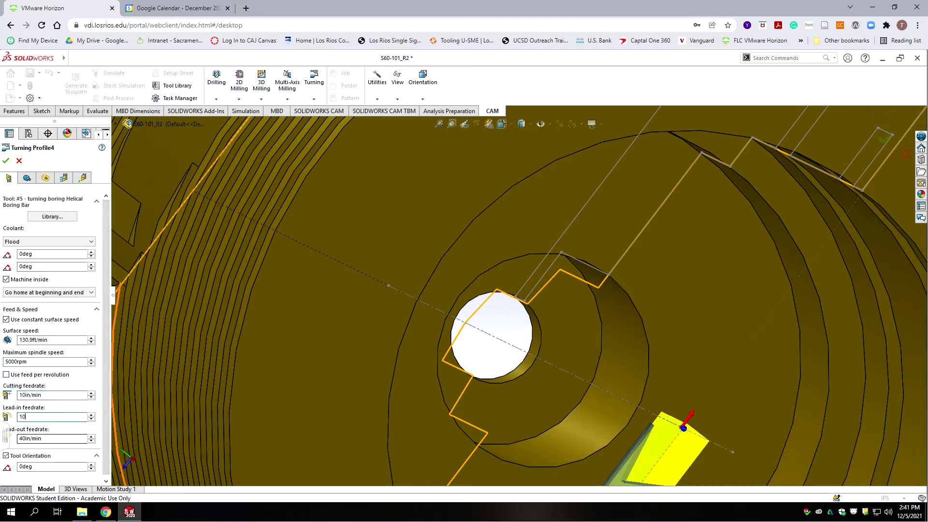
pyautogui.press('Tab')
pyautogui.write('10')
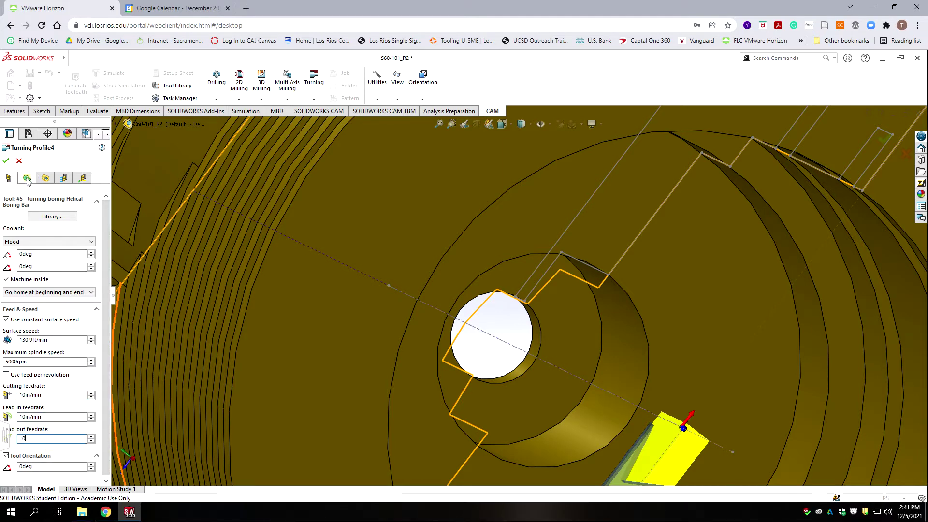
# Define Turning Profile4's outer radius from the small stepped bore's cylindrical face with a 0.001 in offset
pyautogui.click(27, 179)
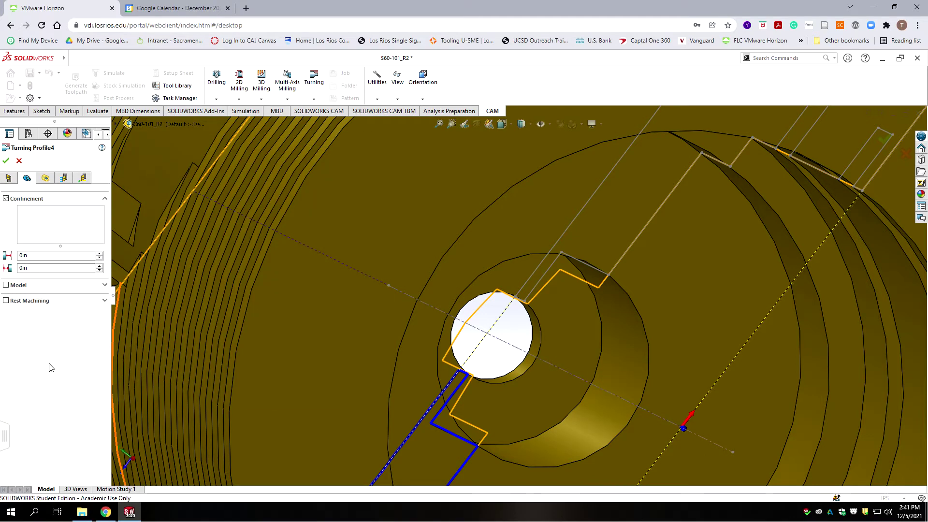
pyautogui.click(44, 178)
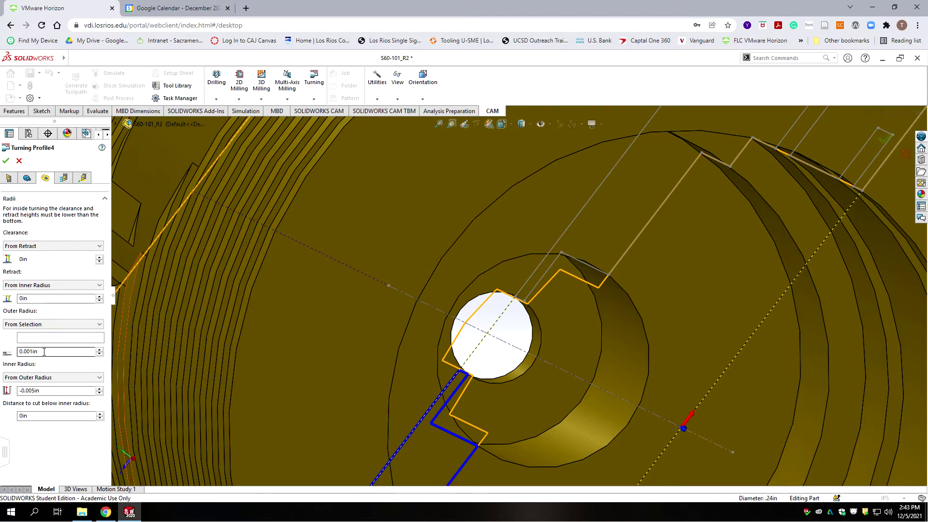
pyautogui.click(44, 351)
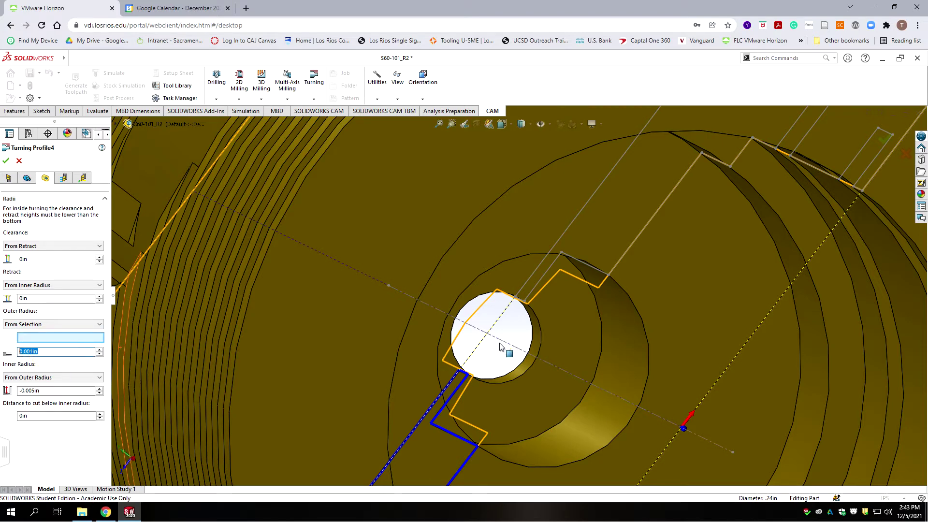
pyautogui.click(625, 314)
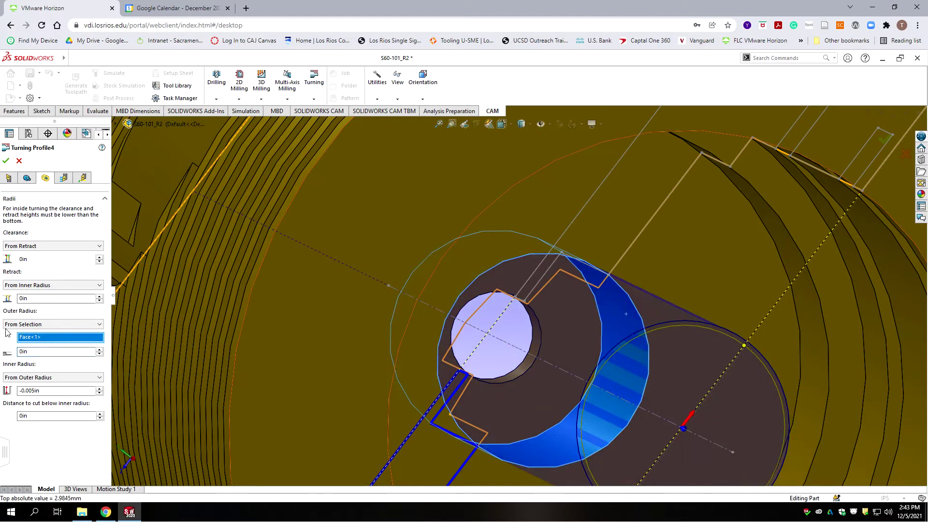
pyautogui.click(41, 351)
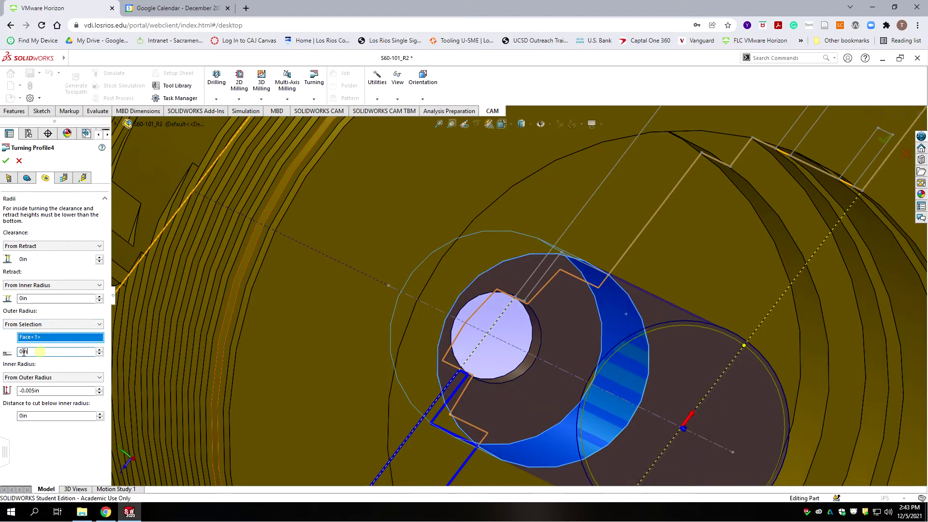
pyautogui.write('0.001in')
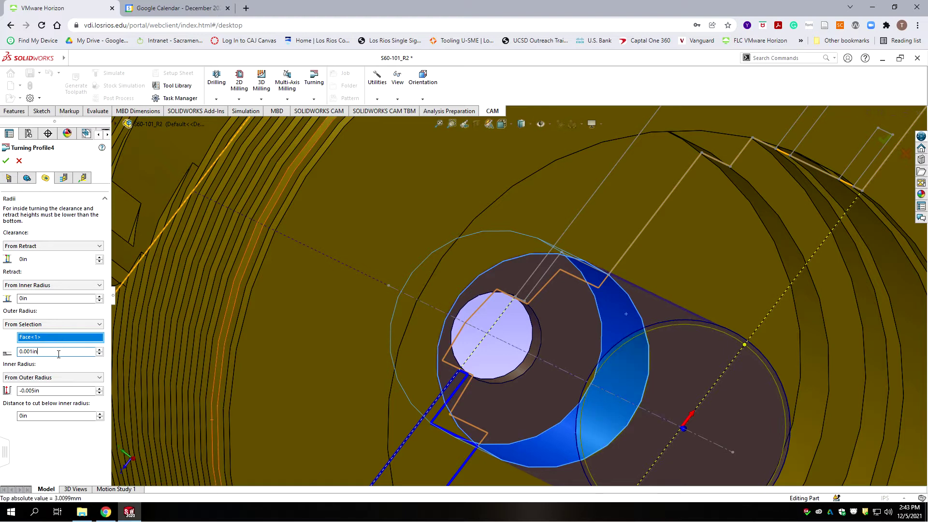
pyautogui.click(54, 391)
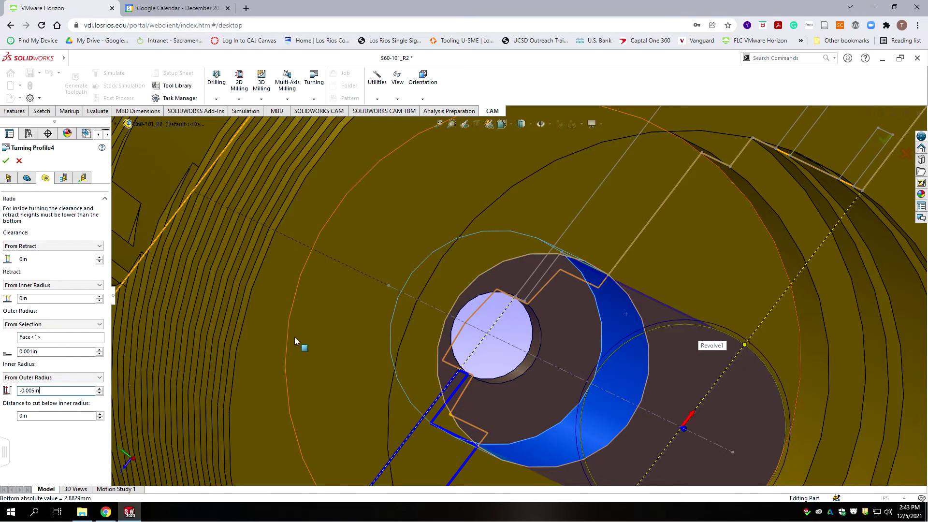
# Check Turning Profile4's roughing and finishing pass values and enable Repeat finishing pass
pyautogui.click(64, 177)
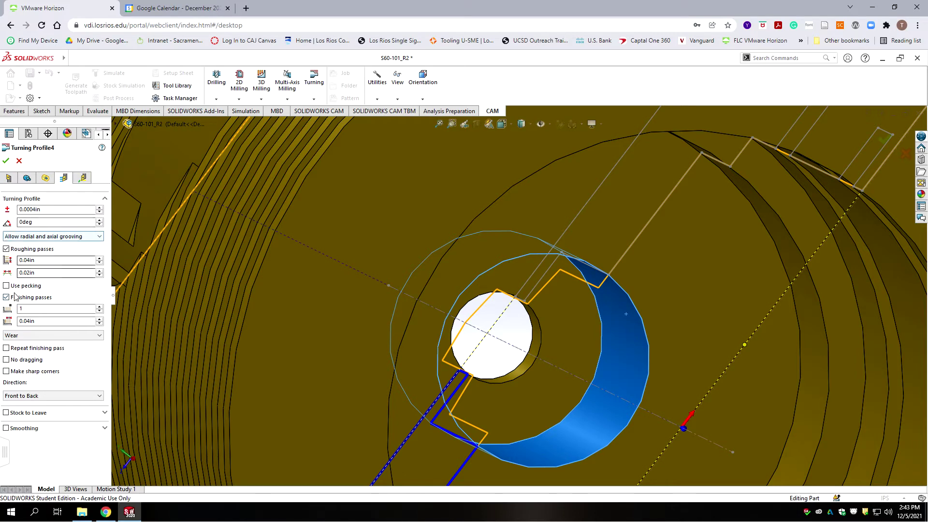
pyautogui.click(30, 260)
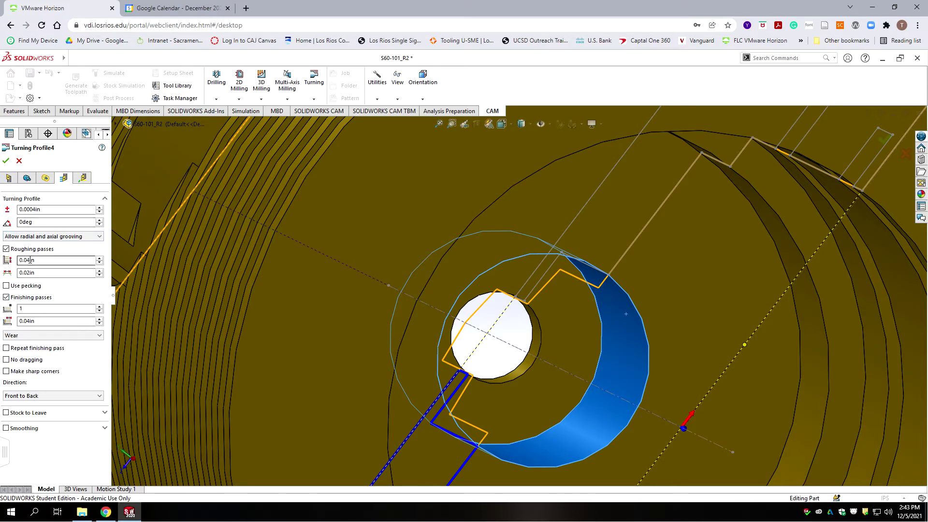
pyautogui.click(31, 274)
pyautogui.click(30, 260)
pyautogui.click(32, 309)
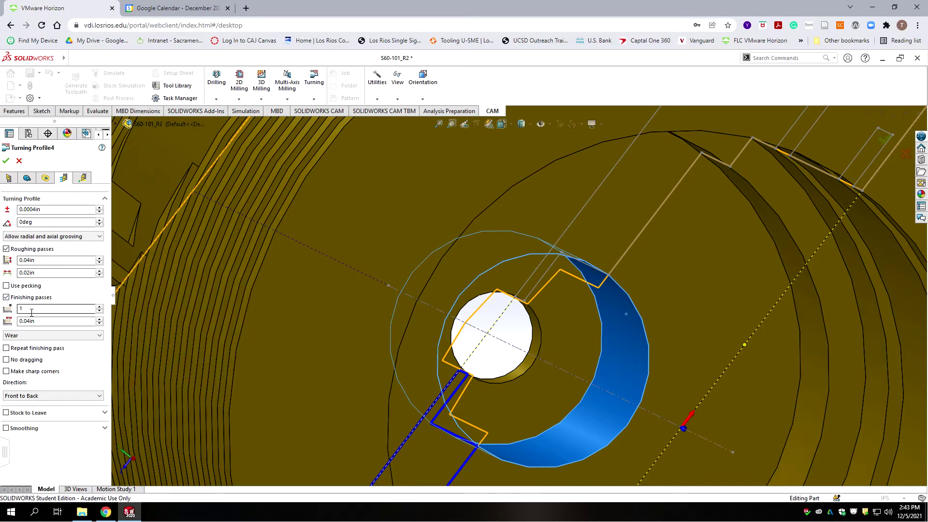
pyautogui.click(7, 349)
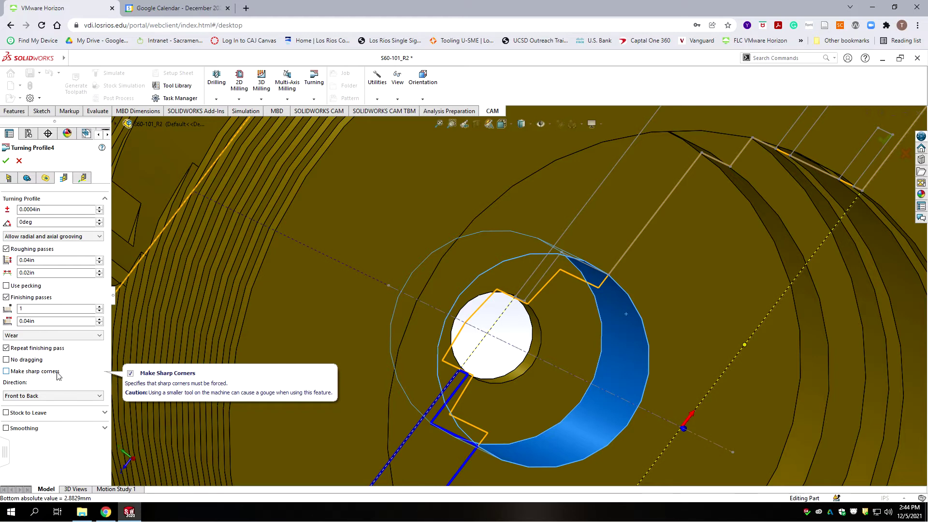
# Set Turning Profile4's minimum-retraction distance and lead-in length to 0.015 in and accept the operation
pyautogui.click(83, 178)
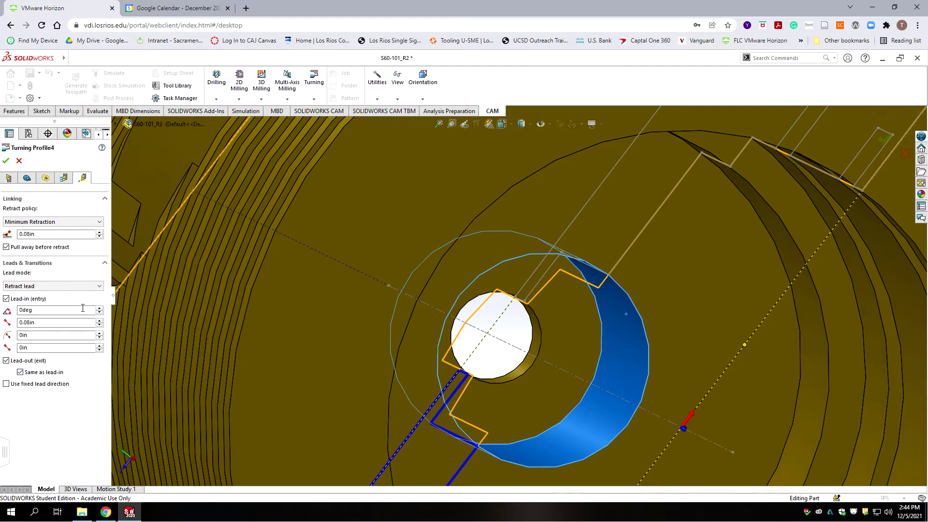
pyautogui.moveTo(82, 308)
pyautogui.moveTo(44, 249)
pyautogui.click(31, 234)
pyautogui.press('BackSpace')
pyautogui.write('.')
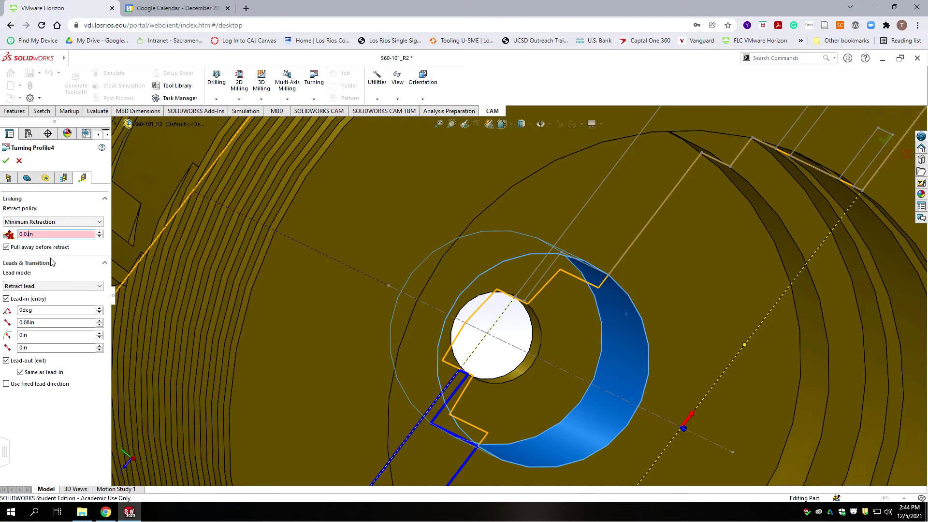
pyautogui.press('BackSpace')
pyautogui.write('15')
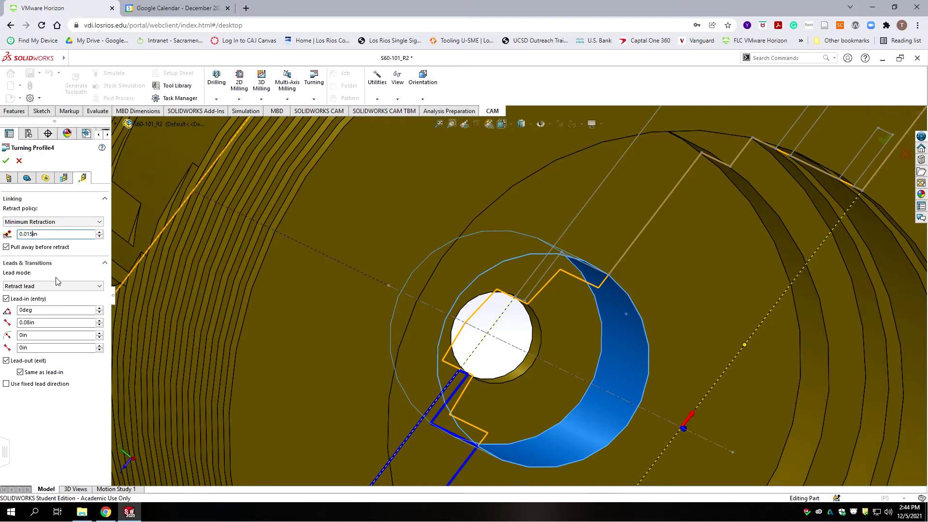
pyautogui.click(31, 323)
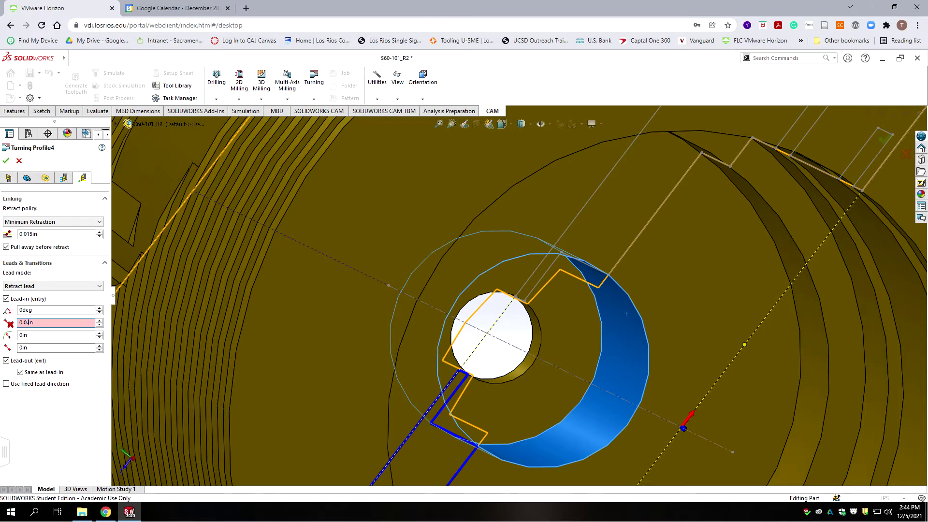
pyautogui.write('5')
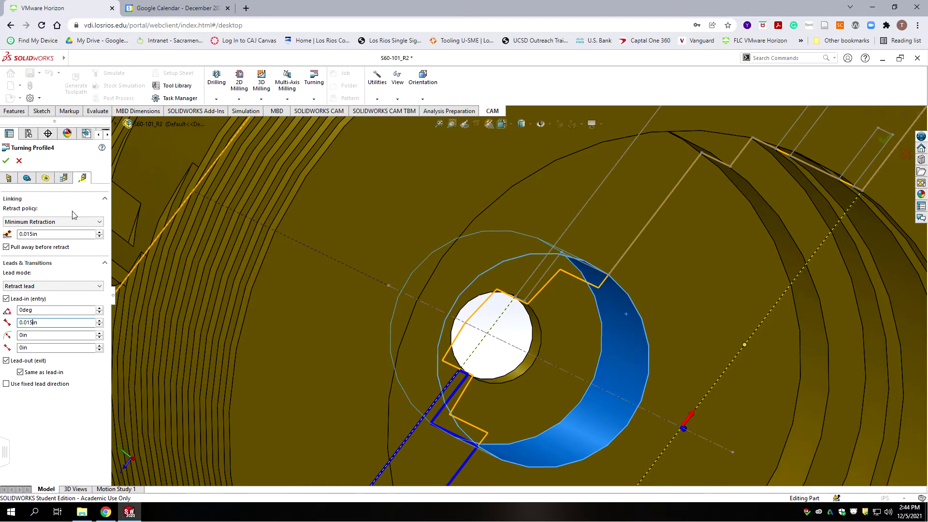
pyautogui.click(6, 160)
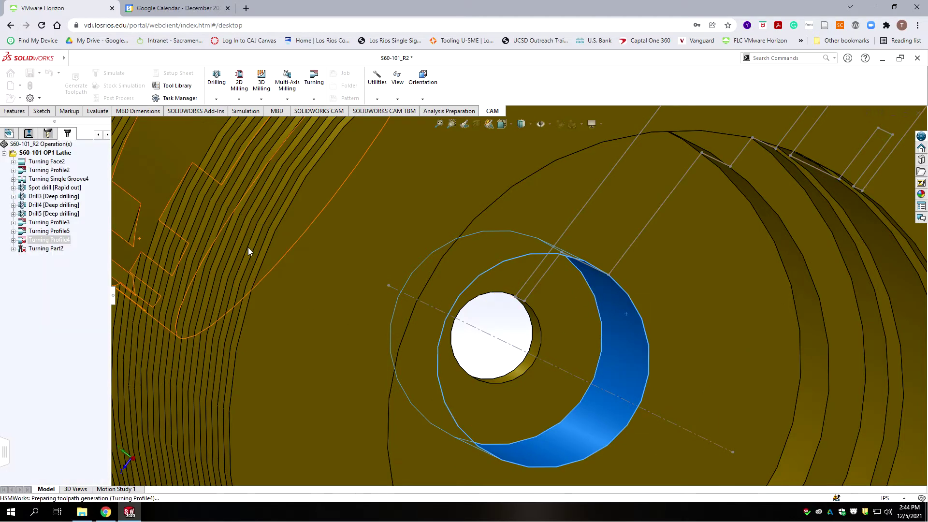
# Examine Turning Profile4's toolpath along the small bore, and view the whole part with its stock outline
pyautogui.scroll(5, 702, 332)
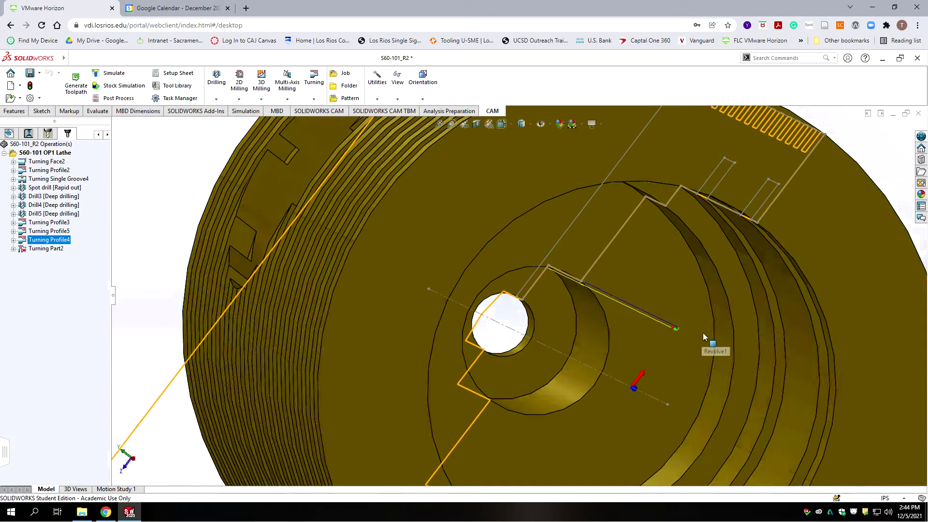
pyautogui.scroll(-2, 636, 316)
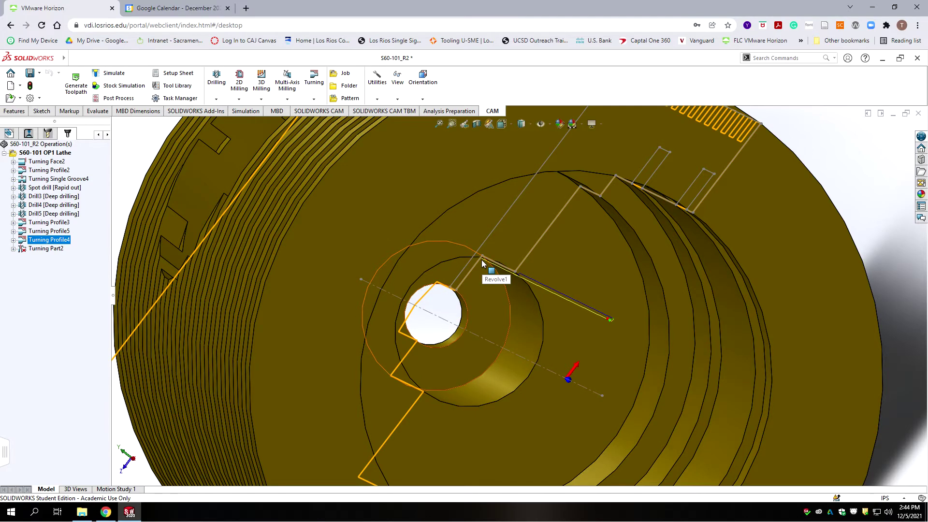
pyautogui.scroll(-2, 484, 266)
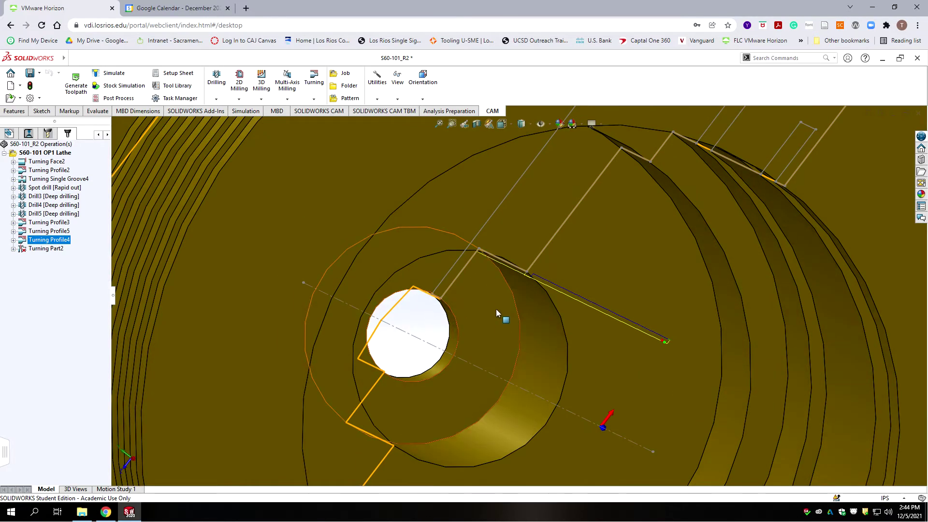
pyautogui.scroll(1, 496, 319)
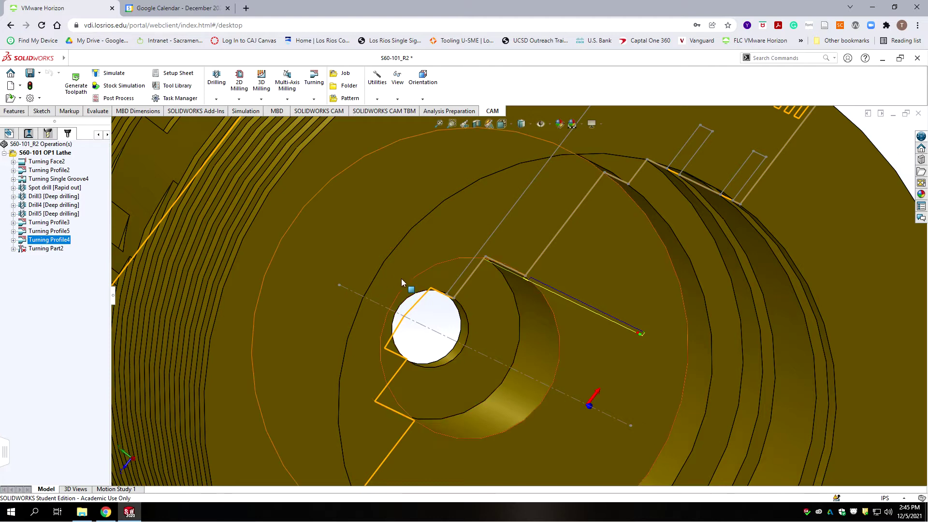
pyautogui.scroll(5, 401, 279)
pyautogui.moveTo(407, 285); pyautogui.dragTo(497, 312, button='middle')
pyautogui.scroll(5, 497, 312)
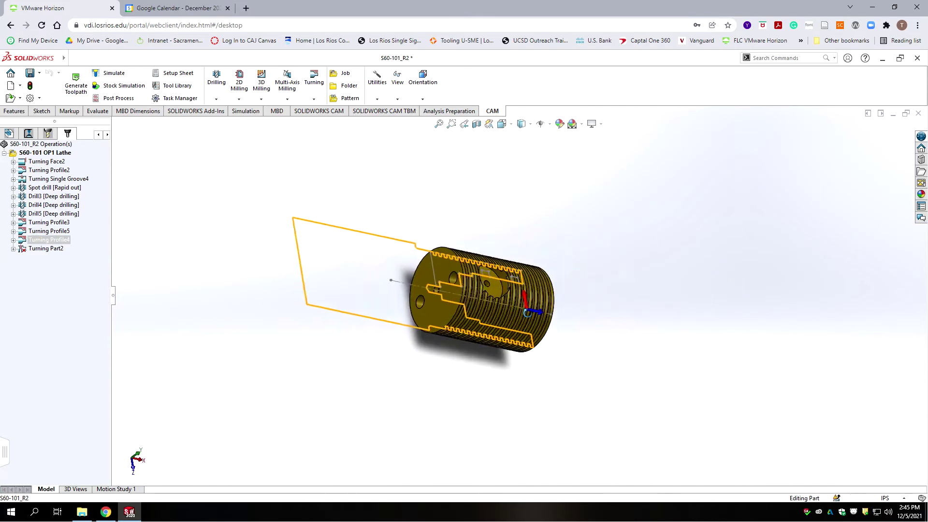
pyautogui.scroll(-8, 500, 300)
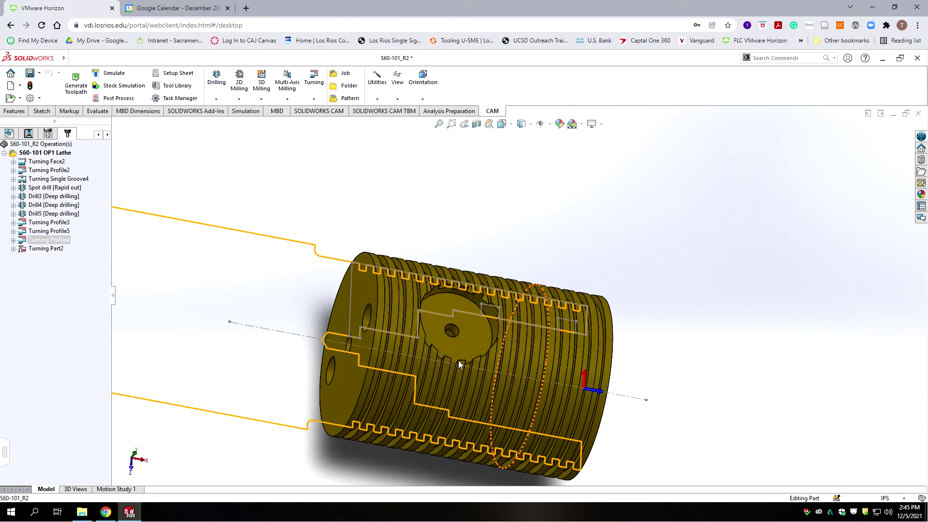
pyautogui.scroll(4, 416, 361)
pyautogui.scroll(-5, 482, 328)
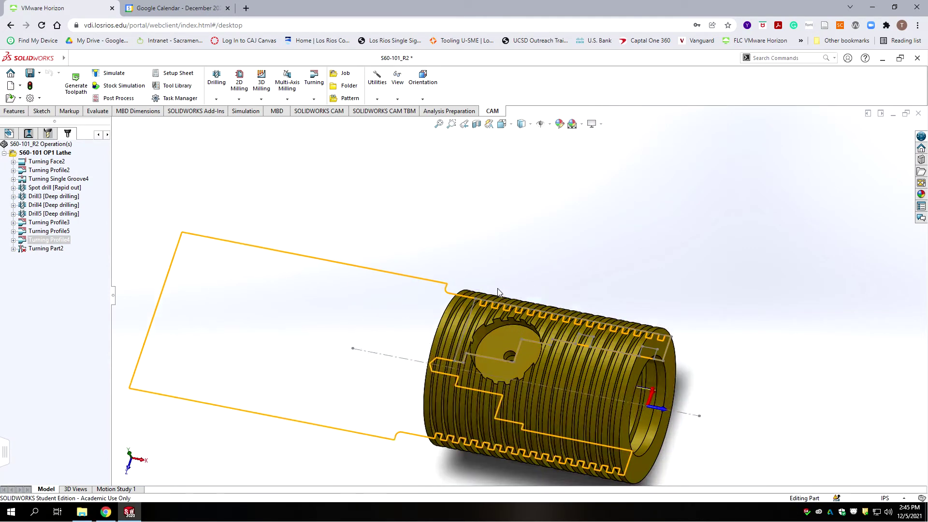
pyautogui.scroll(3, 482, 334)
pyautogui.scroll(-2, 542, 372)
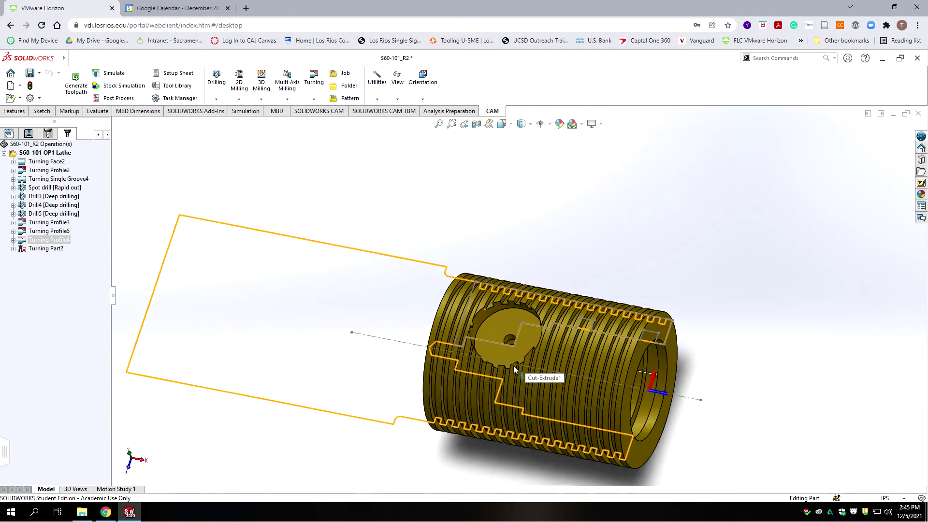
# Open the Turning Part2 operation for editing, review its grooving tool and feeds, and use the model OD as outer radius
pyautogui.click(46, 248)
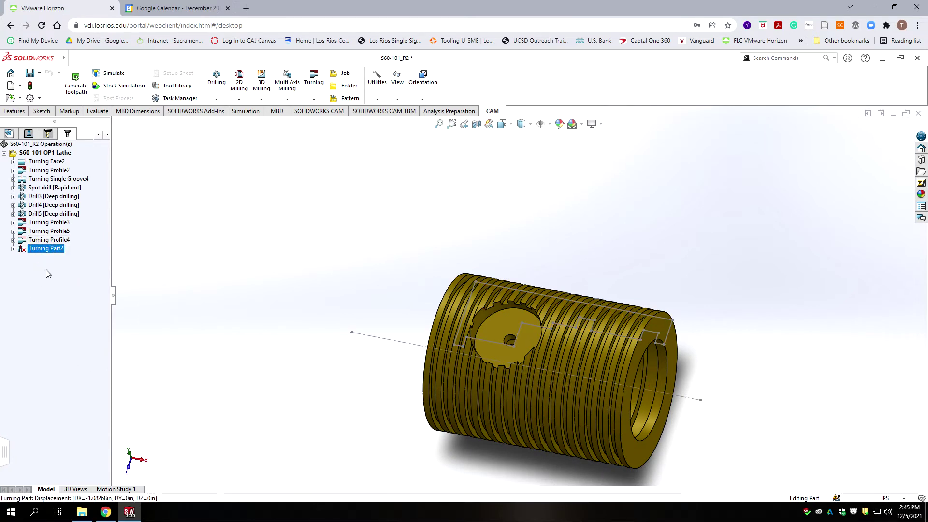
pyautogui.rightClick(44, 248)
pyautogui.click(62, 253)
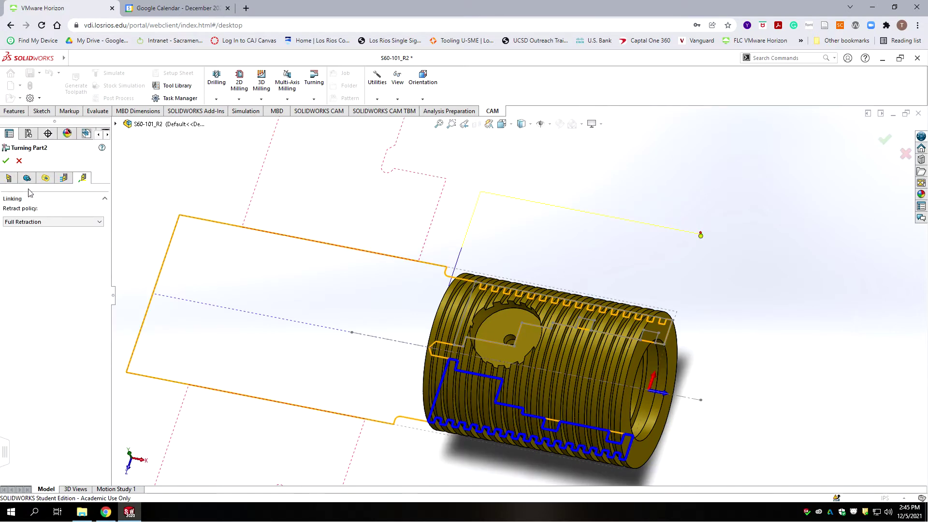
pyautogui.click(10, 177)
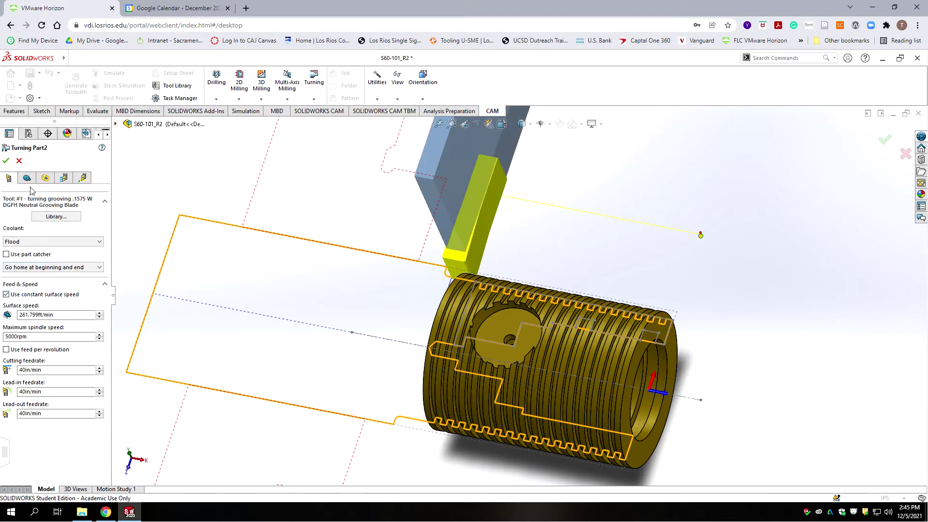
pyautogui.click(44, 178)
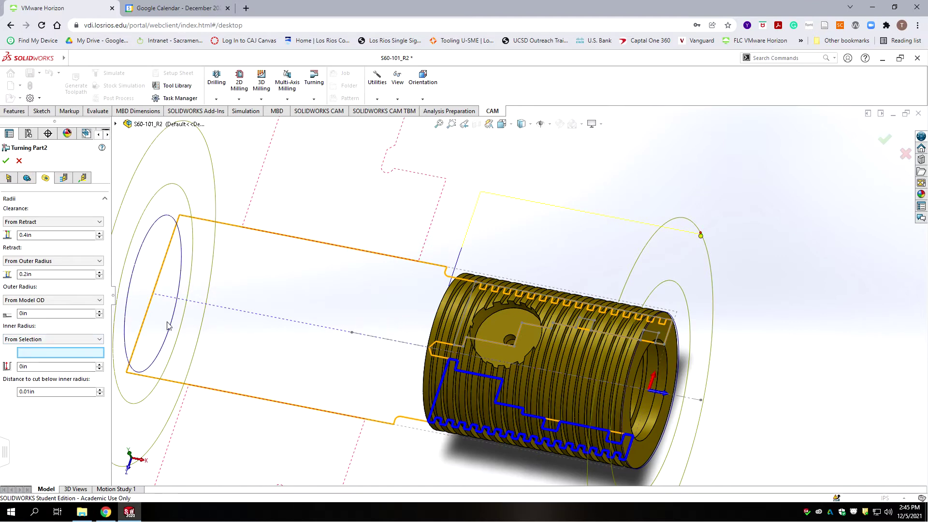
pyautogui.click(45, 300)
pyautogui.click(44, 309)
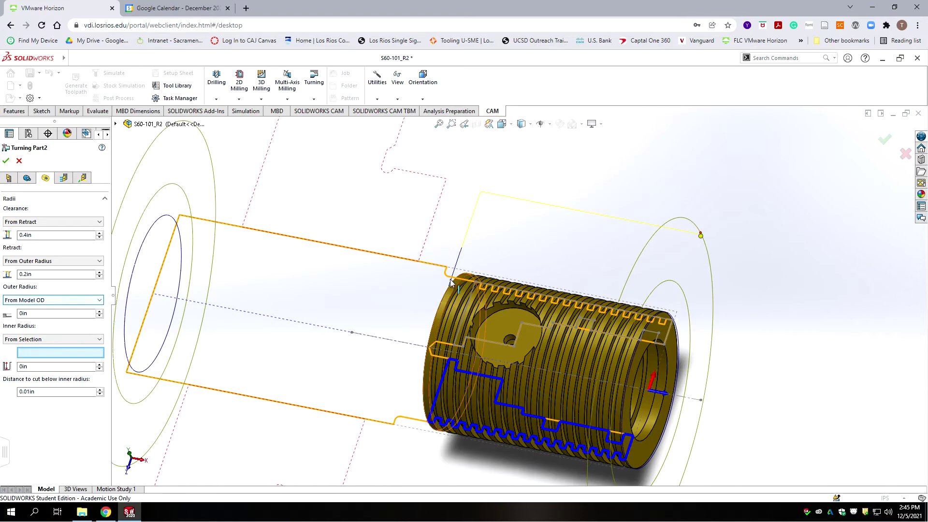
# Define Turning Part2's inner radius from the cylindrical face of the small center hole in the part's back face, and accept the operation
pyautogui.moveTo(365, 327); pyautogui.dragTo(389, 328, button='middle')
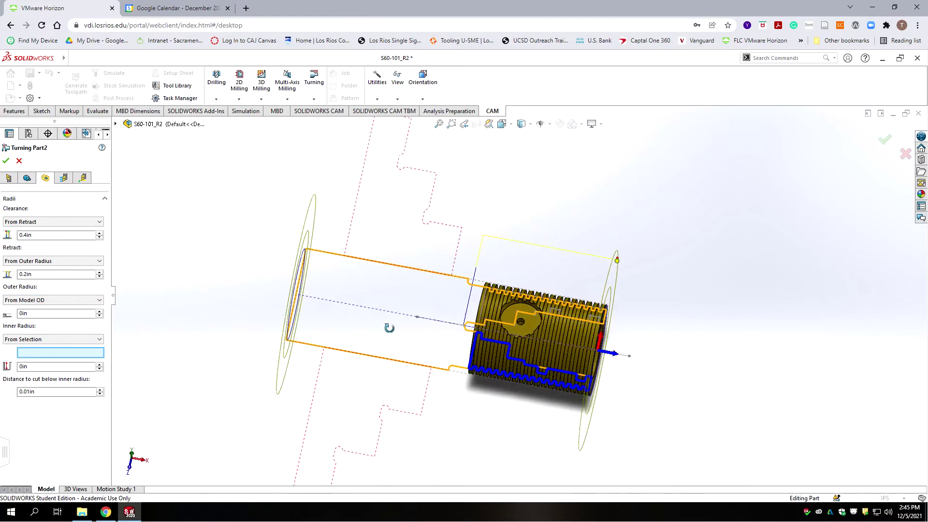
pyautogui.scroll(-5, 455, 328)
pyautogui.scroll(-3, 484, 340)
pyautogui.scroll(3, 445, 356)
pyautogui.moveTo(446, 356); pyautogui.dragTo(457, 364, button='middle')
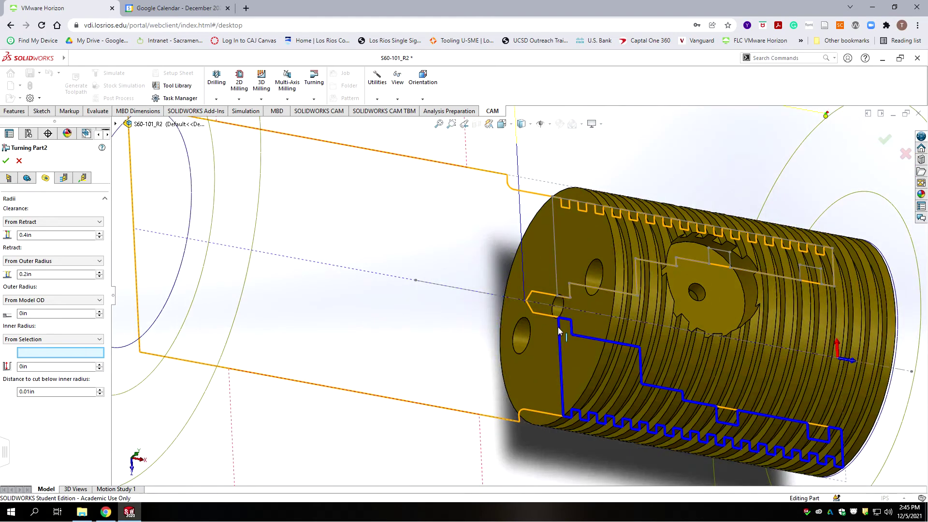
pyautogui.scroll(-5, 545, 326)
pyautogui.click(566, 264)
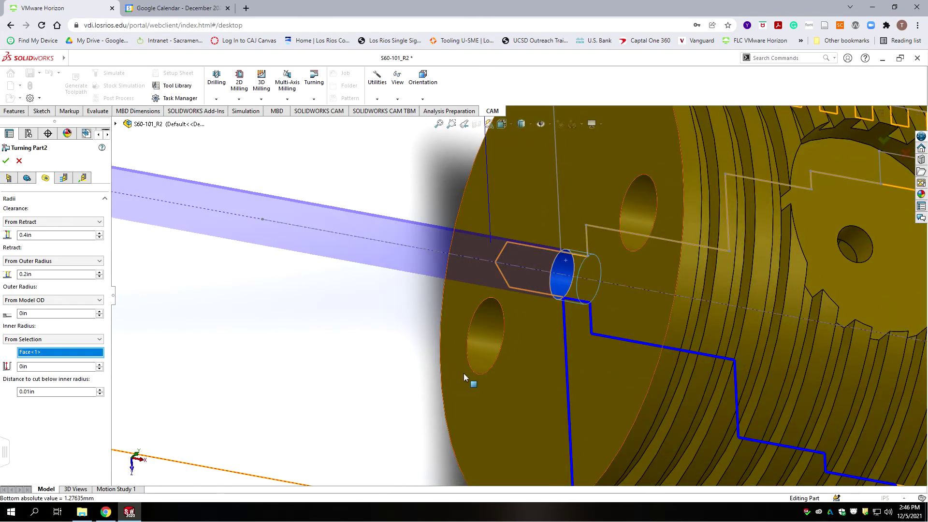
pyautogui.scroll(6, 463, 373)
pyautogui.scroll(-8, 473, 349)
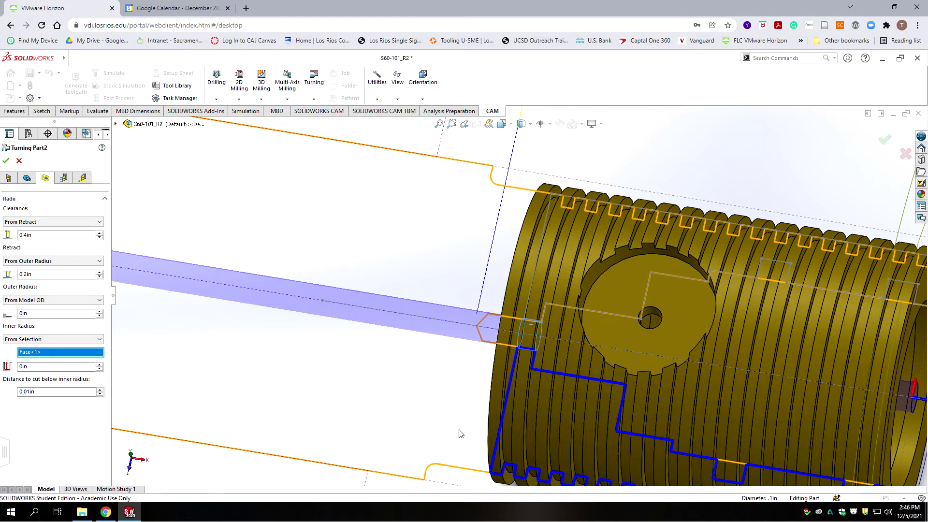
pyautogui.press('f')
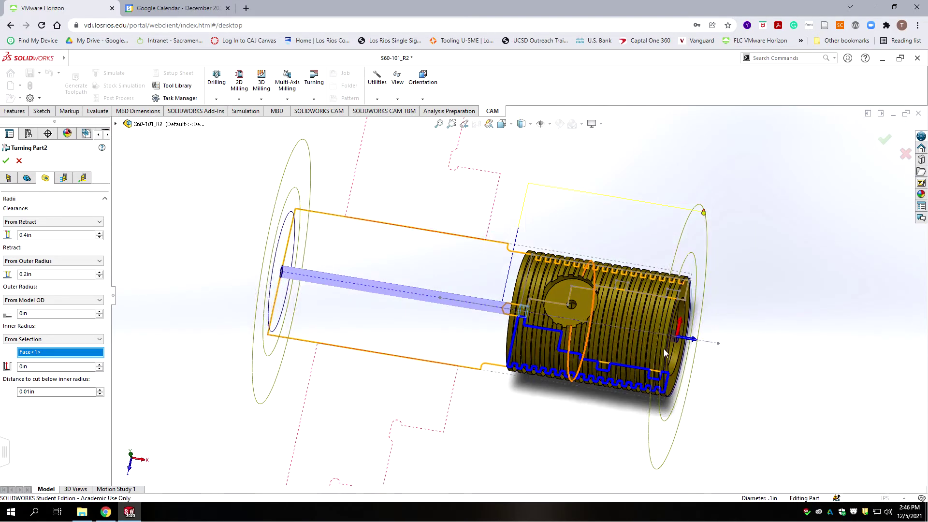
pyautogui.scroll(-2, 767, 324)
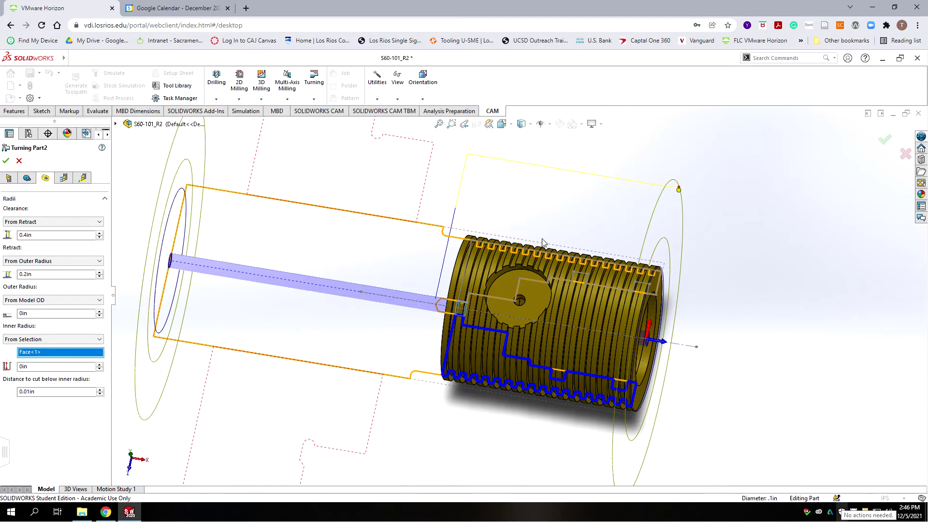
pyautogui.click(6, 160)
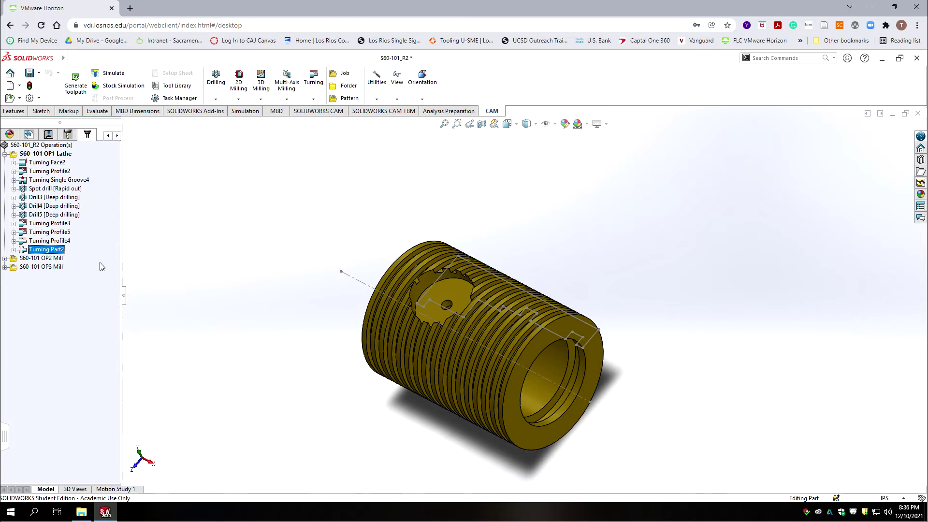
# Examine Turning Part2's cutoff toolpath and the internal groove near the open end of the bore
pyautogui.click(47, 249)
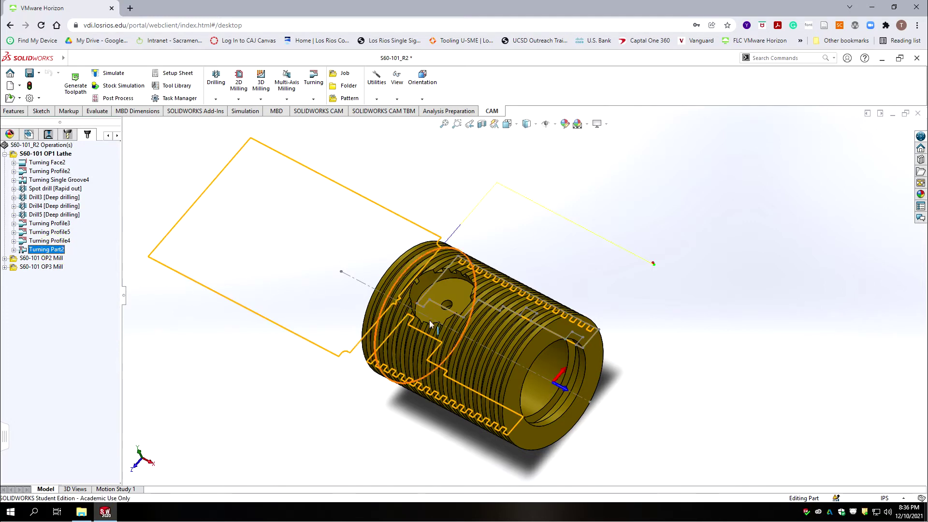
pyautogui.scroll(-2, 581, 341)
pyautogui.scroll(-3, 582, 341)
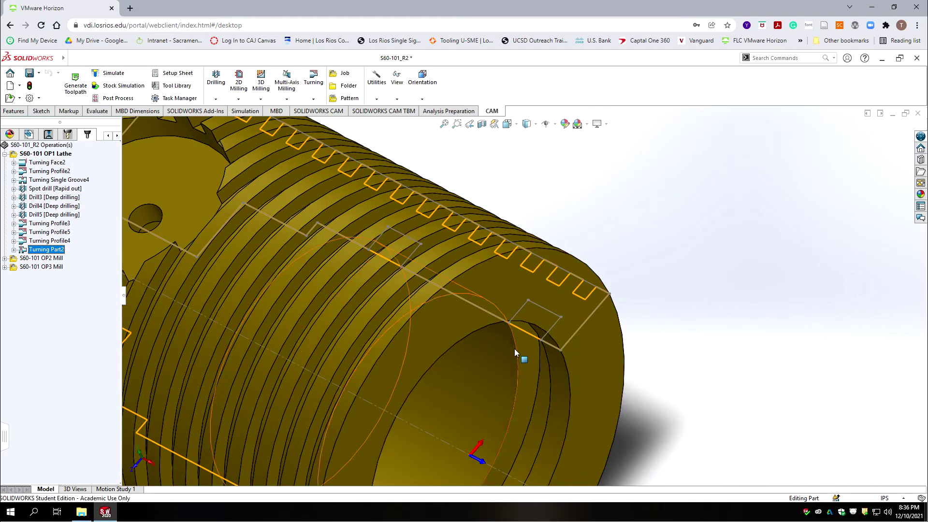
pyautogui.scroll(5, 531, 306)
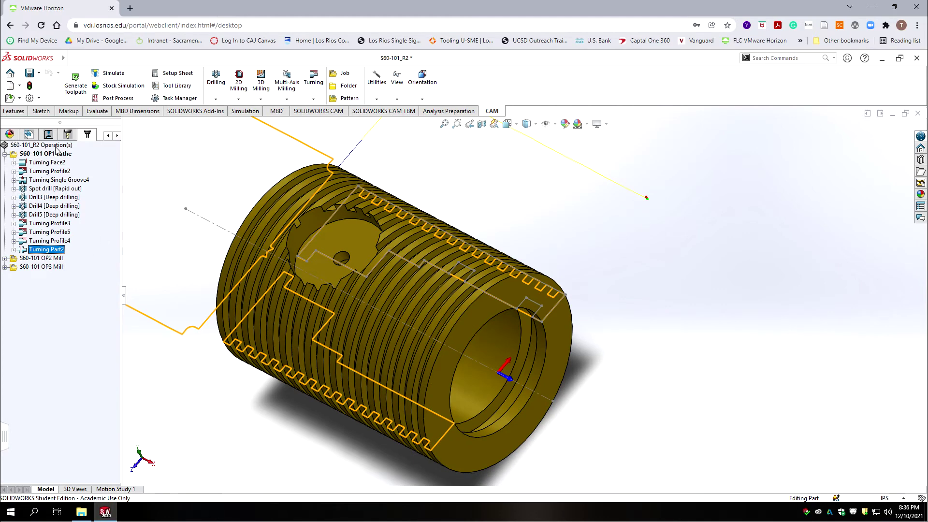
# Insert a new Turning Single Groove operation after Turning Profile4 in the S60-101 OP1 Lathe job
pyautogui.click(31, 155)
pyautogui.click(50, 241)
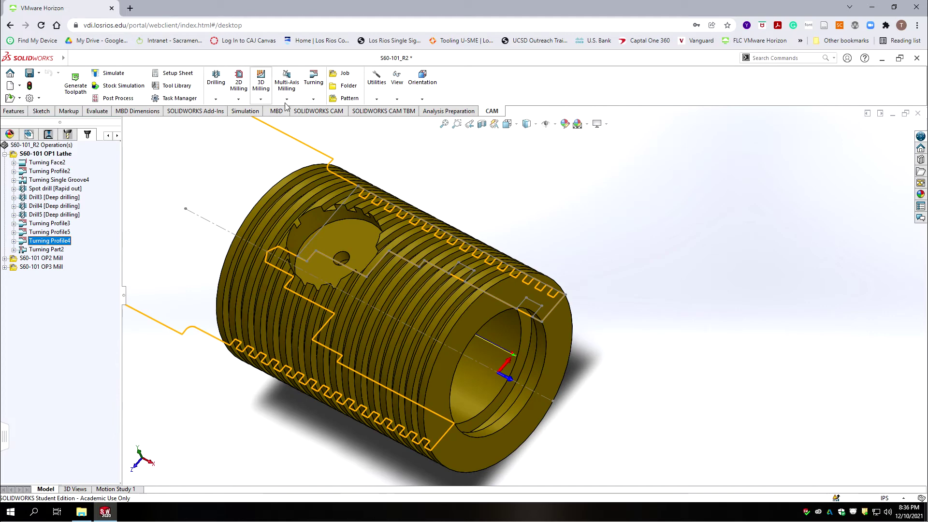
pyautogui.click(313, 99)
pyautogui.click(287, 99)
pyautogui.click(313, 99)
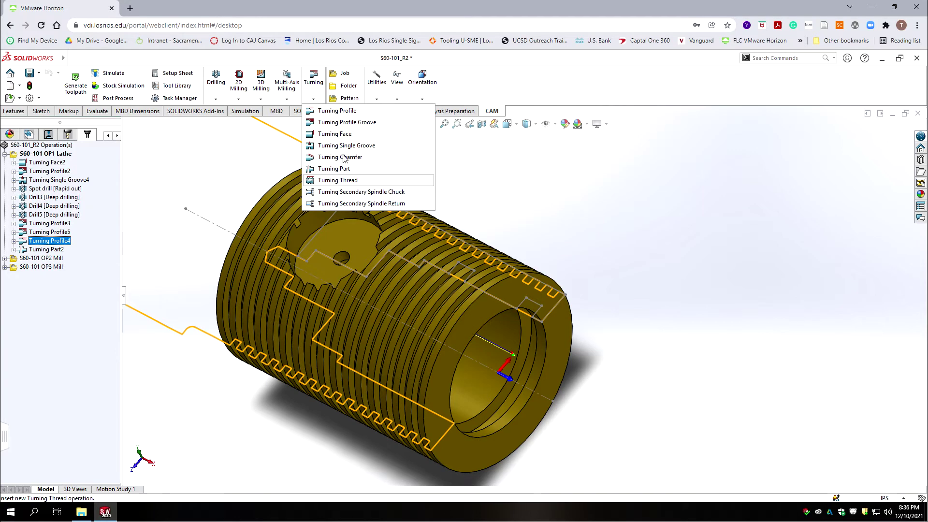
pyautogui.click(346, 145)
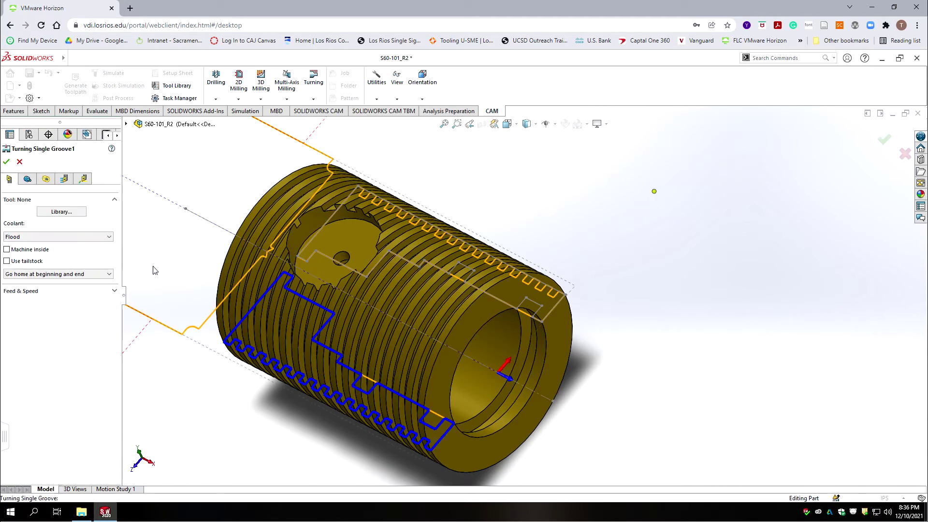
# Assign the #12 ID grooving tool from the S60-Lathe-Tools library to the groove operation and enable Machine inside
pyautogui.click(62, 211)
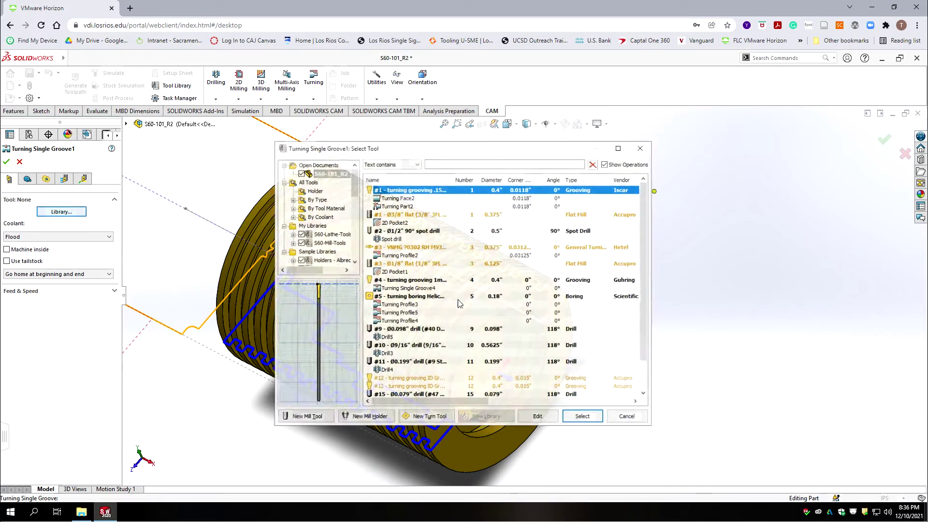
pyautogui.click(332, 234)
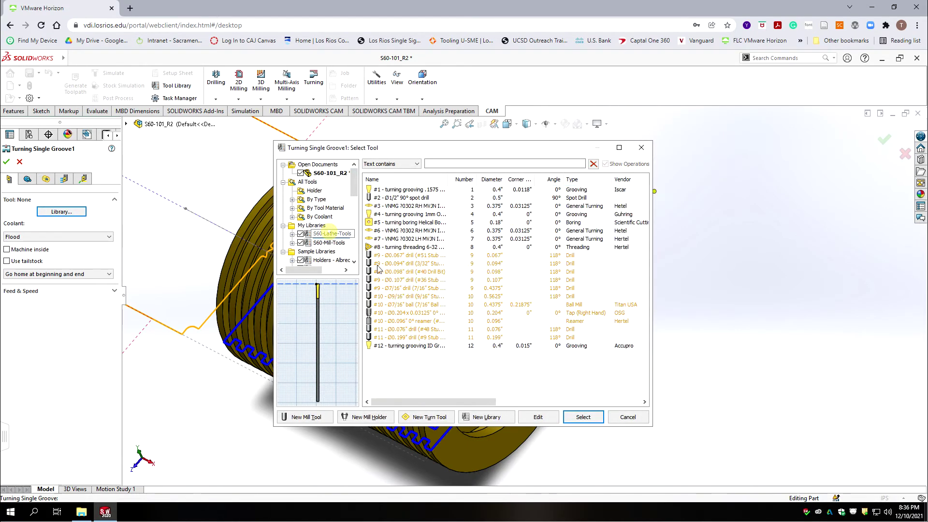
pyautogui.click(420, 346)
pyautogui.click(583, 418)
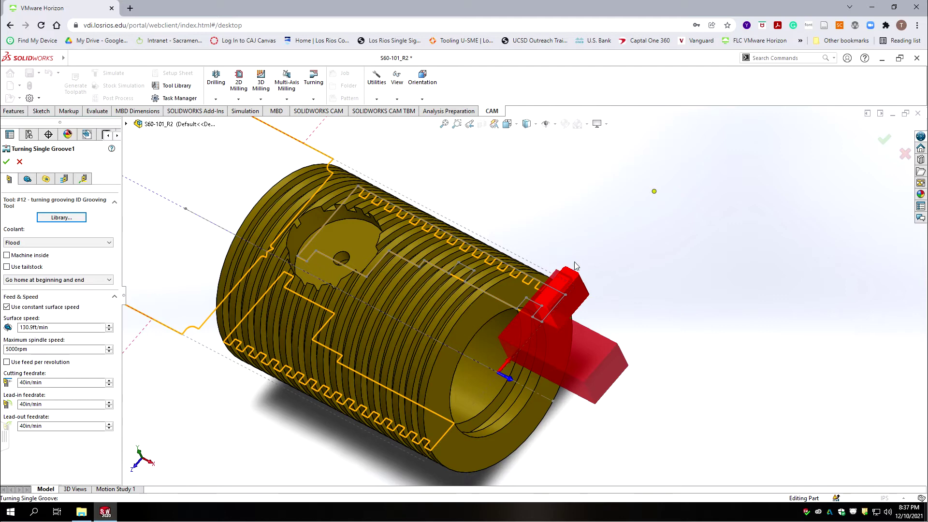
pyautogui.click(7, 255)
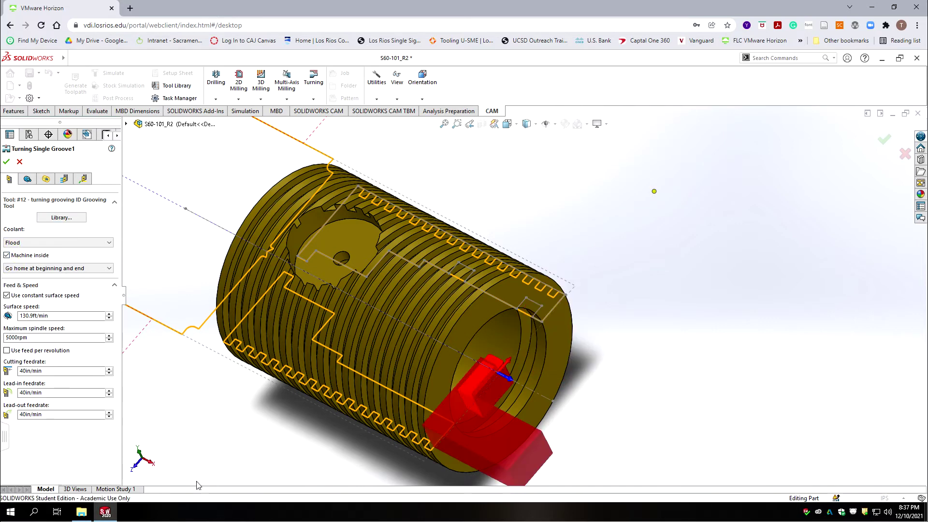
# Add the outer sketch lines of the two internal bore grooves as the groove geometry
pyautogui.click(27, 179)
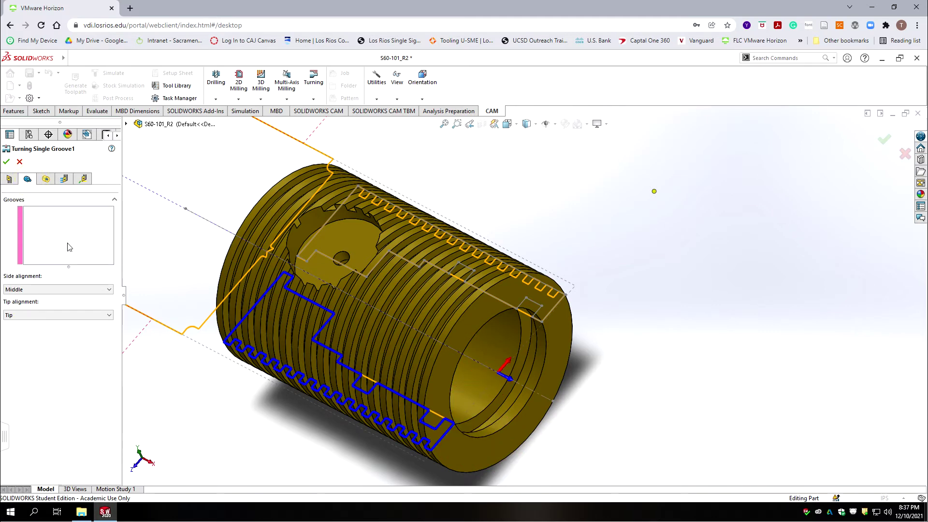
pyautogui.click(83, 240)
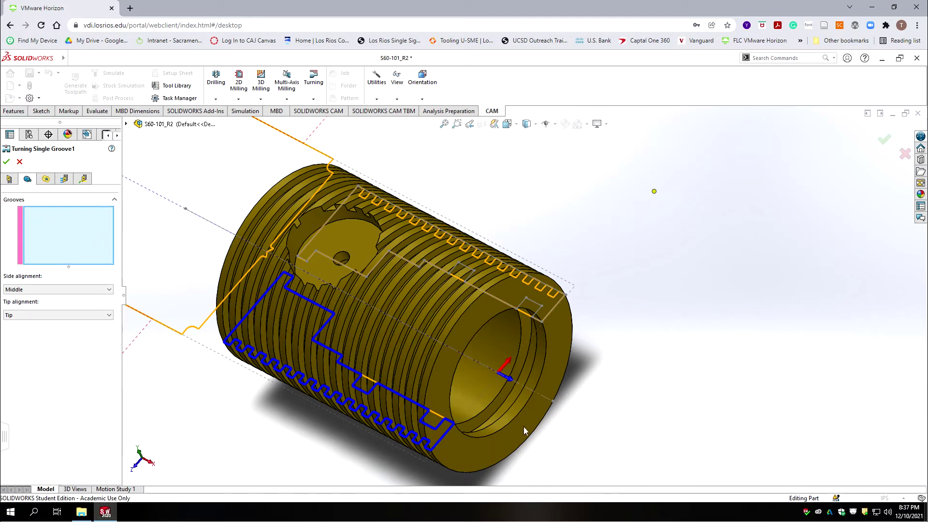
pyautogui.scroll(-2, 572, 403)
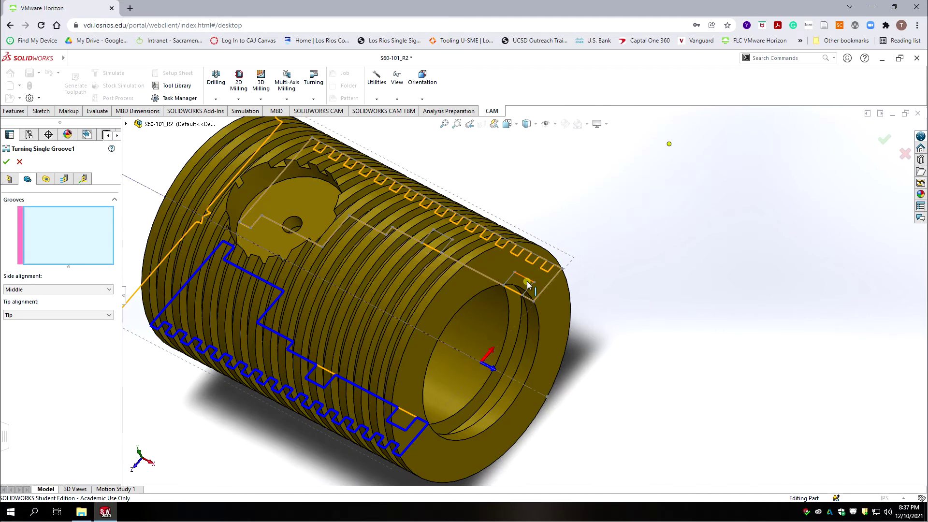
pyautogui.click(527, 285)
pyautogui.click(441, 234)
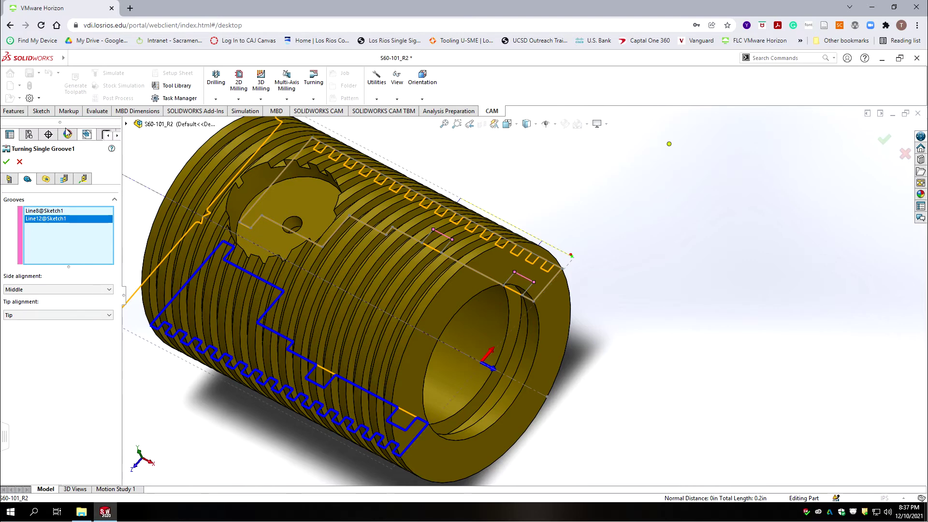
# Set Turning Single Groove1's clearance offset from the retract radius to -0.03 in for inside turning
pyautogui.click(46, 178)
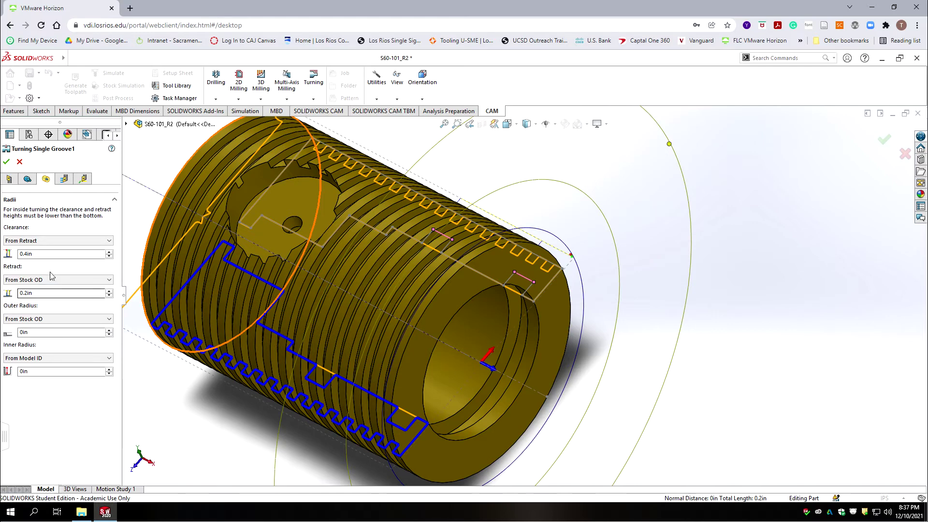
pyautogui.click(49, 254)
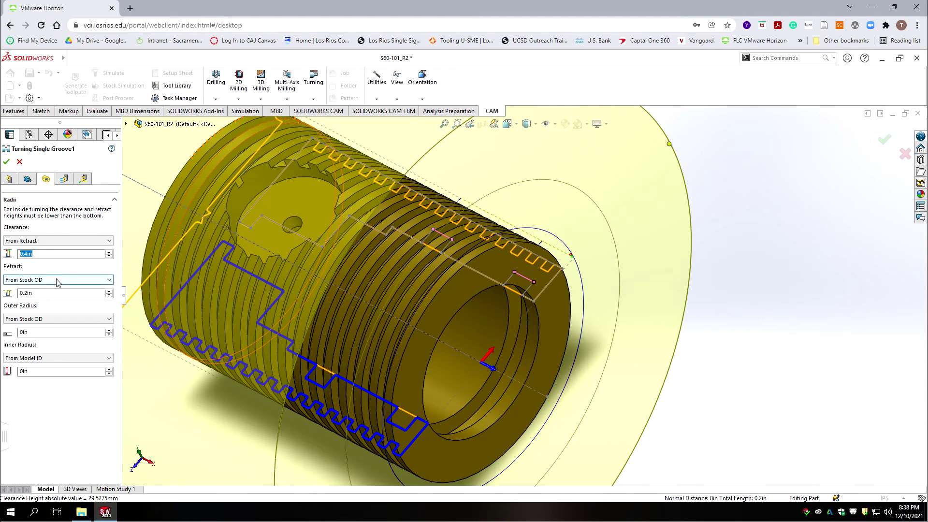
pyautogui.moveTo(57, 283)
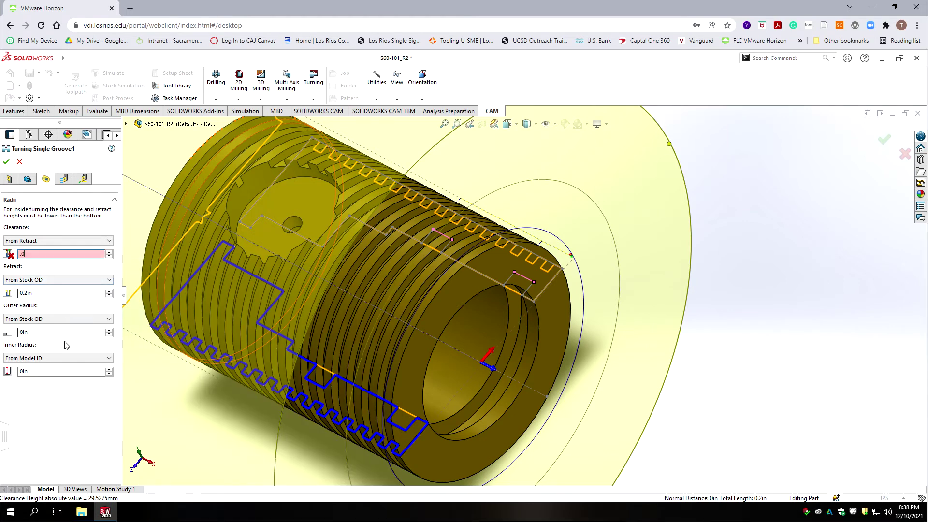
pyautogui.write('.03')
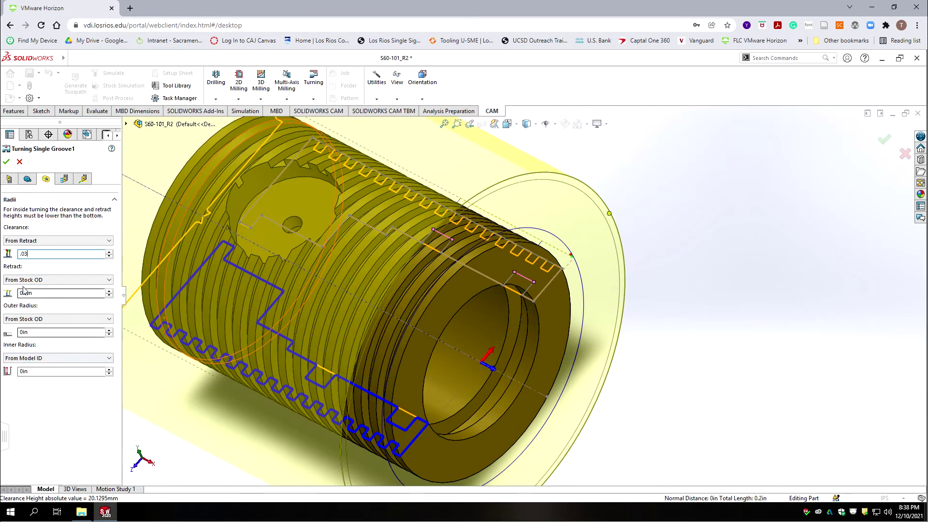
pyautogui.click(39, 280)
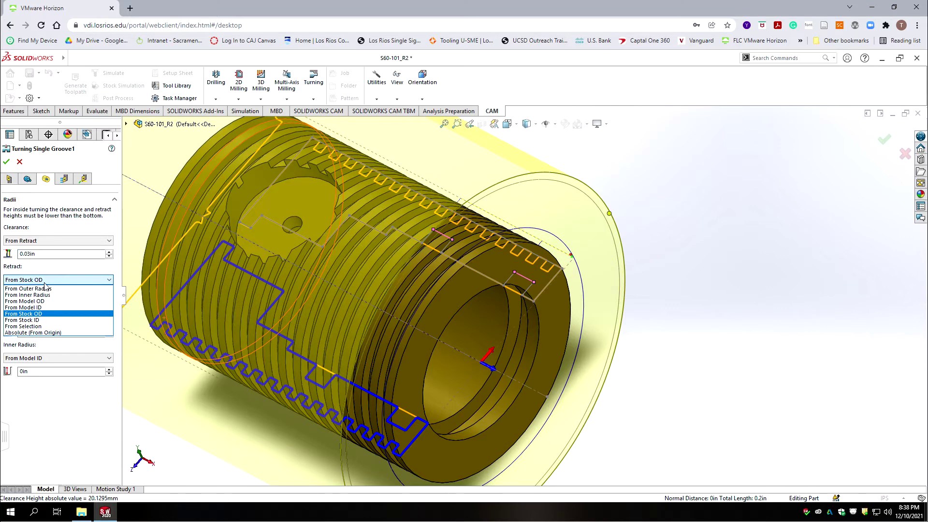
pyautogui.click(45, 281)
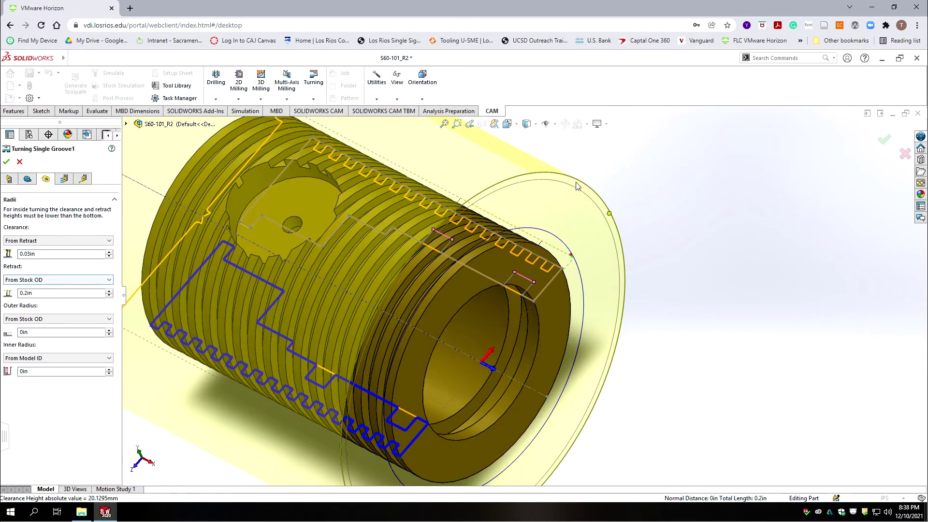
pyautogui.click(22, 254)
pyautogui.write('-')
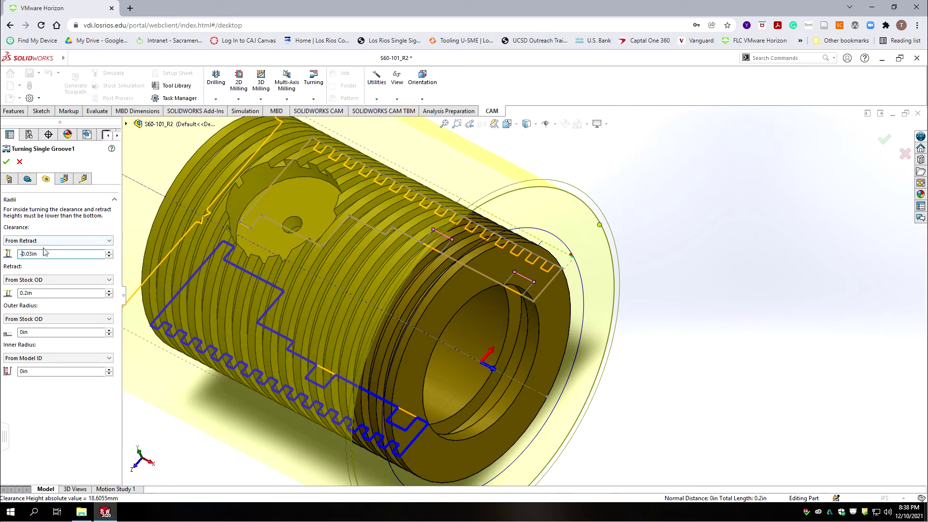
pyautogui.click(45, 281)
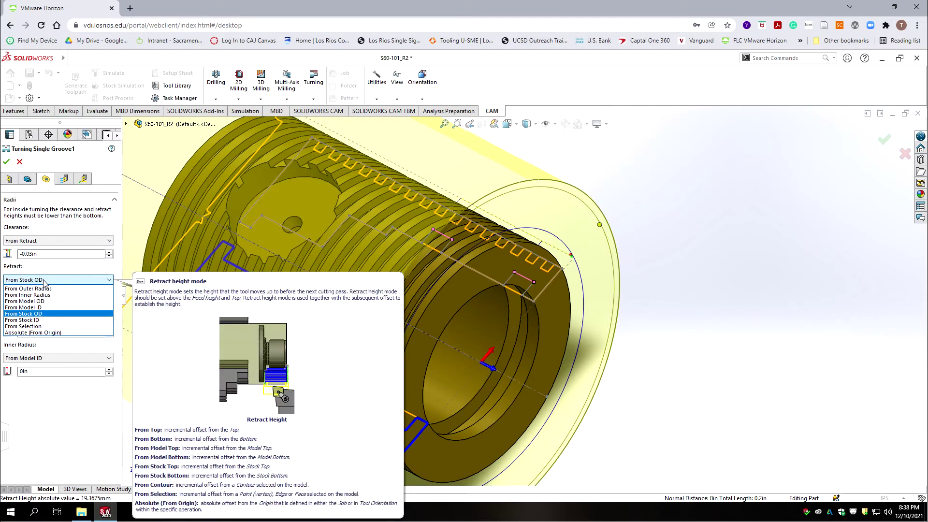
pyautogui.click(16, 314)
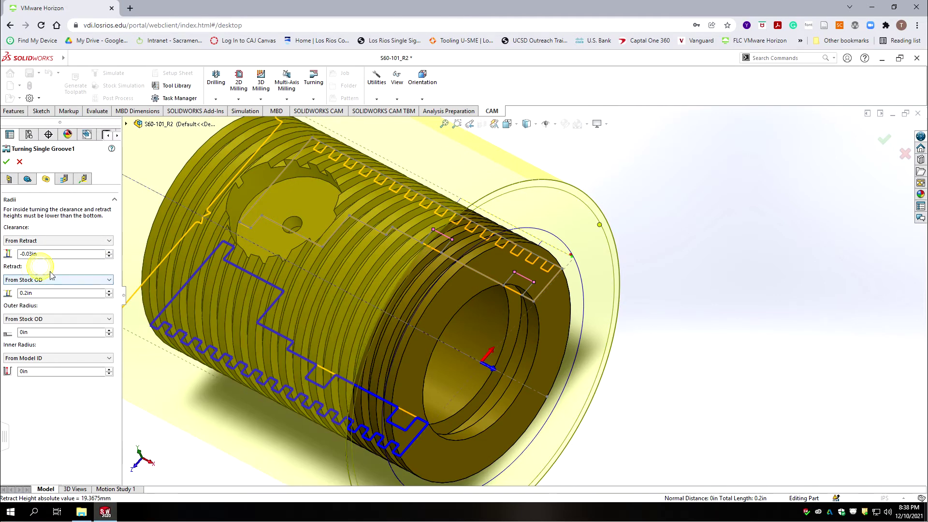
# Set Turning Single Groove1's retract to From Inner Radius with an offset of -0.03 in
pyautogui.press('Tab')
pyautogui.press('Tab')
pyautogui.press('Tab')
pyautogui.press('Tab')
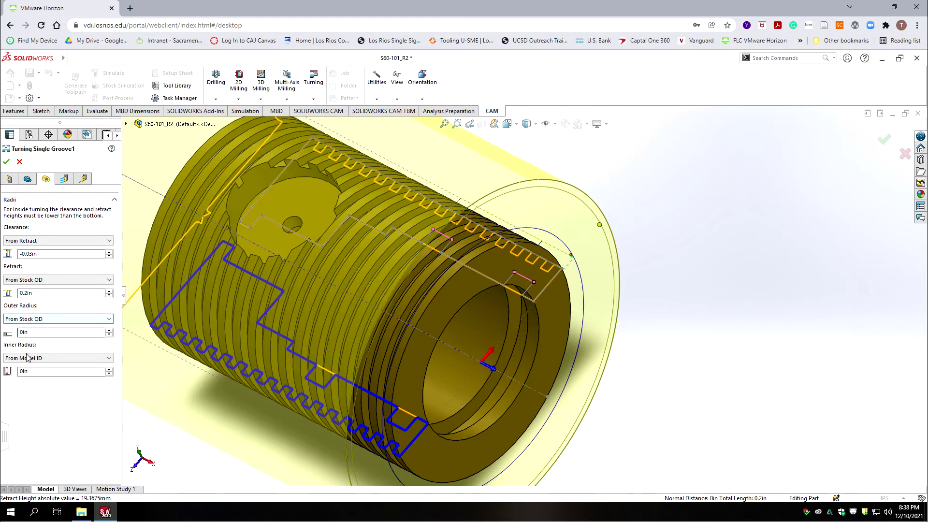
pyautogui.click(30, 280)
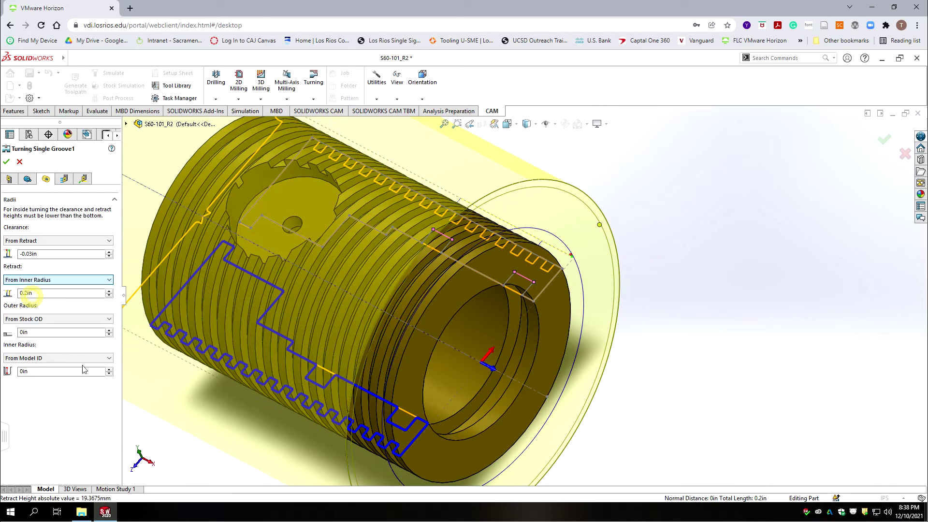
pyautogui.click(31, 295)
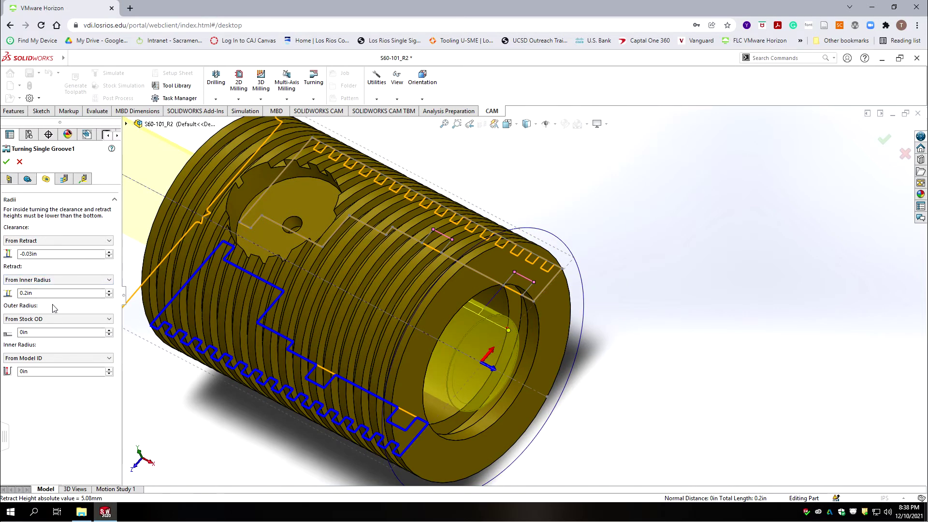
pyautogui.doubleClick(43, 294)
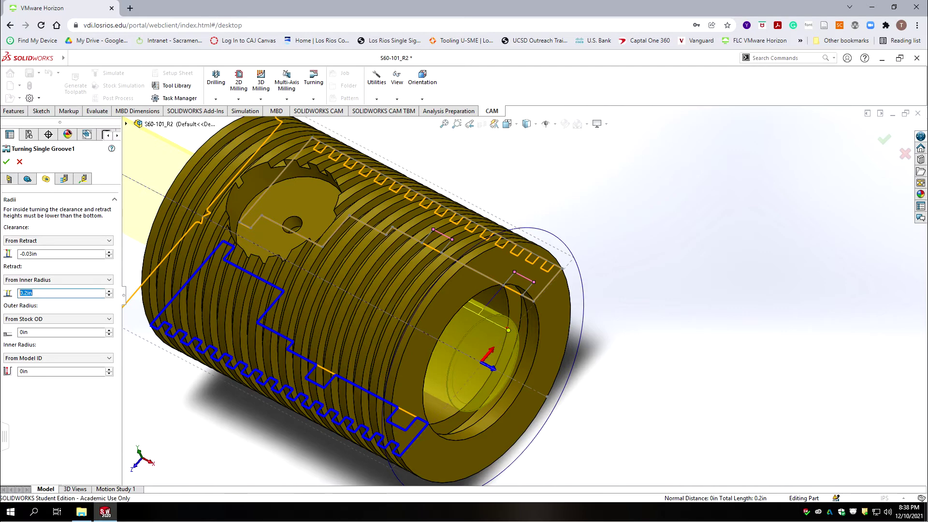
pyautogui.write('-.03')
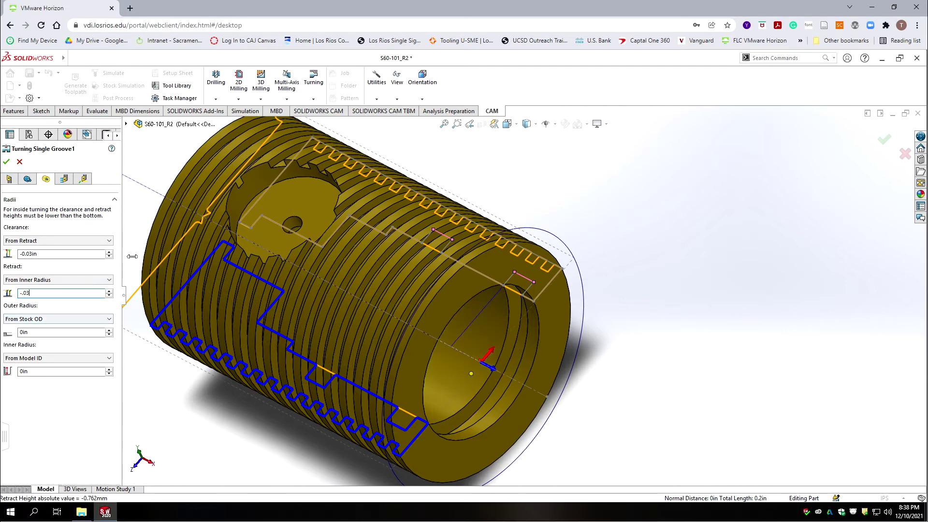
# Define the outer radius from the groove's floor face and the inner radius from the adjacent bore face, both using From Selection
pyautogui.click(53, 322)
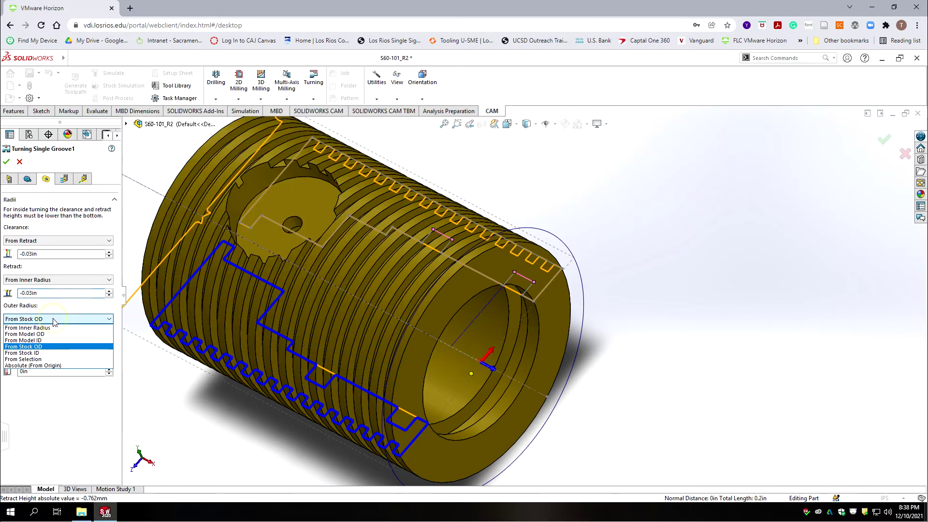
pyautogui.click(37, 359)
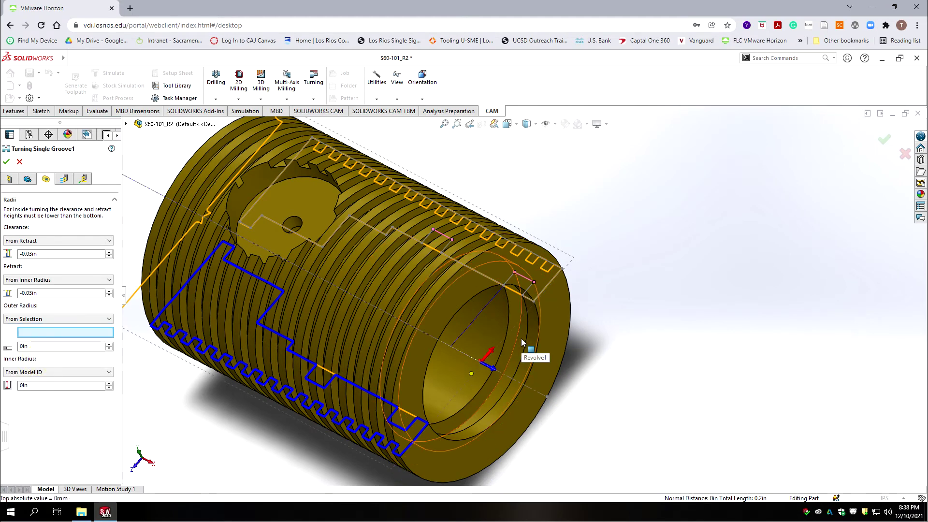
pyautogui.click(503, 358)
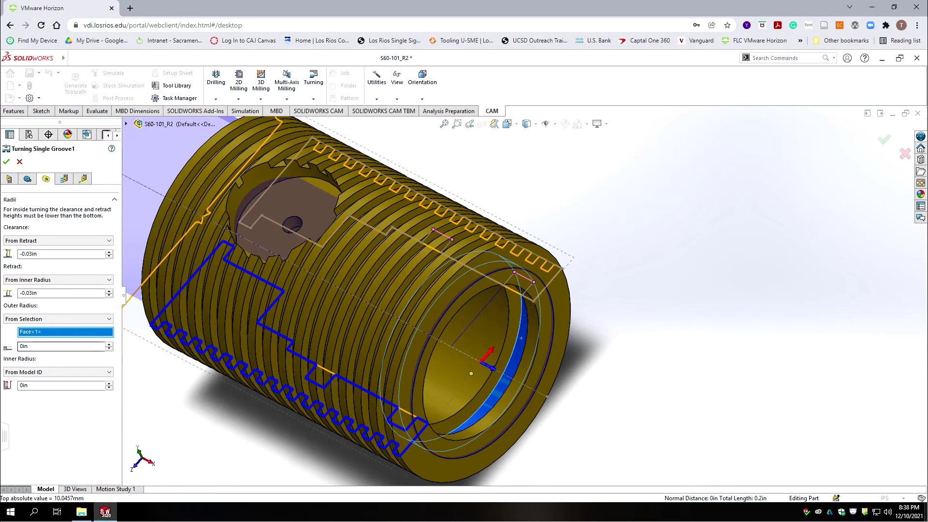
pyautogui.click(38, 372)
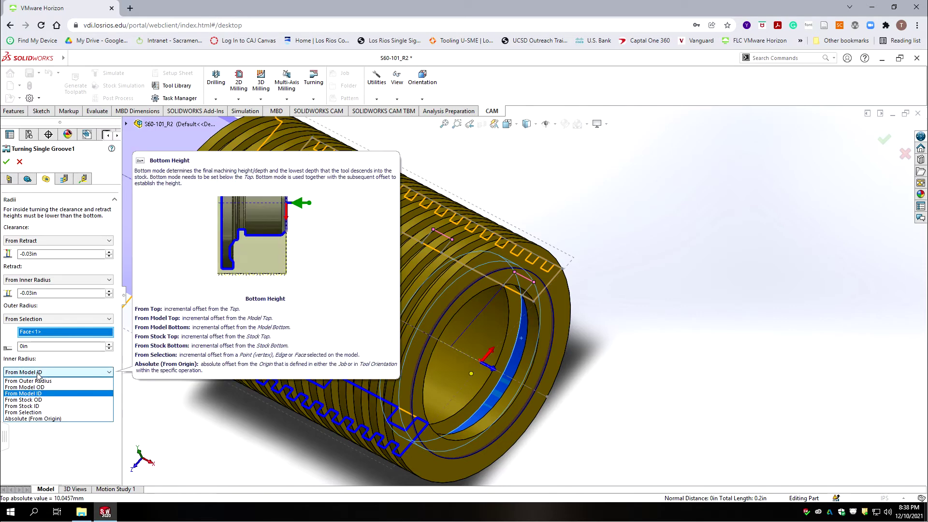
pyautogui.click(49, 412)
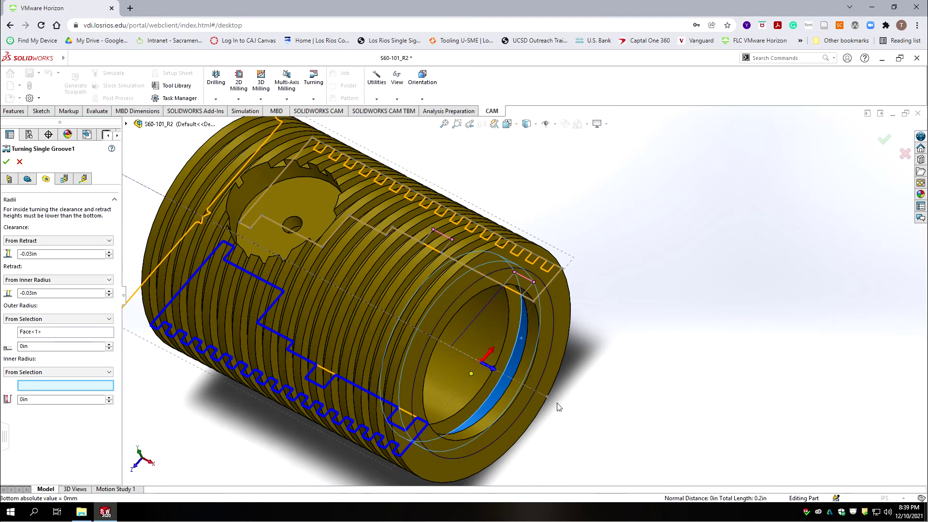
pyautogui.click(511, 391)
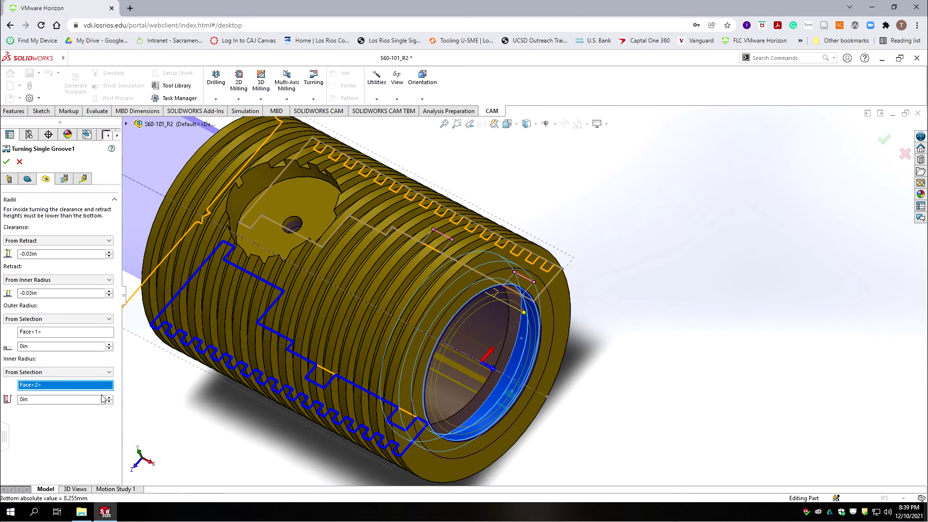
# Check the pass settings and the Full Retraction linking policy, and accept the Turning Single Groove1 operation
pyautogui.click(64, 178)
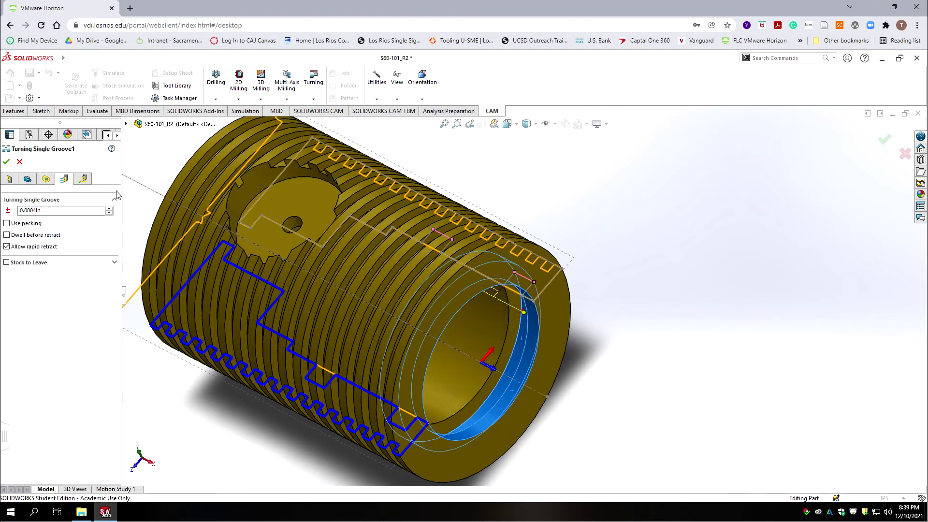
pyautogui.click(83, 178)
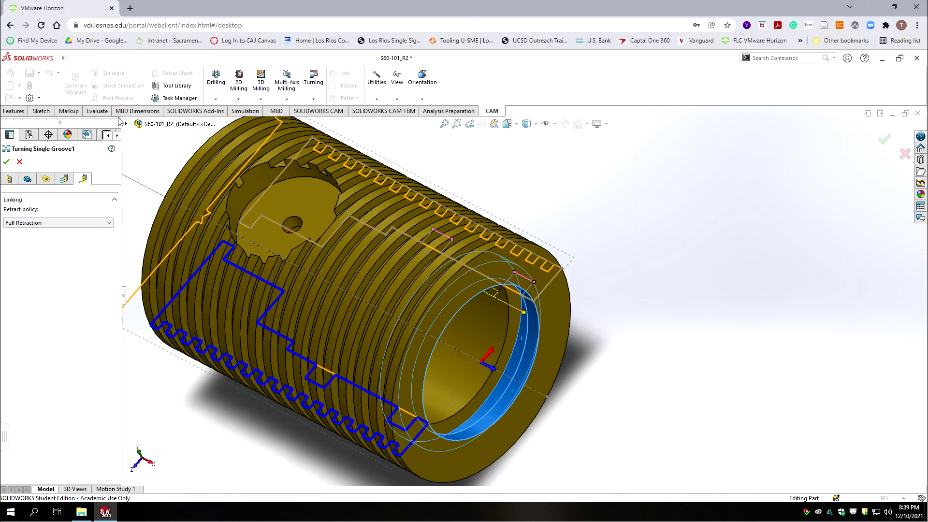
pyautogui.click(7, 163)
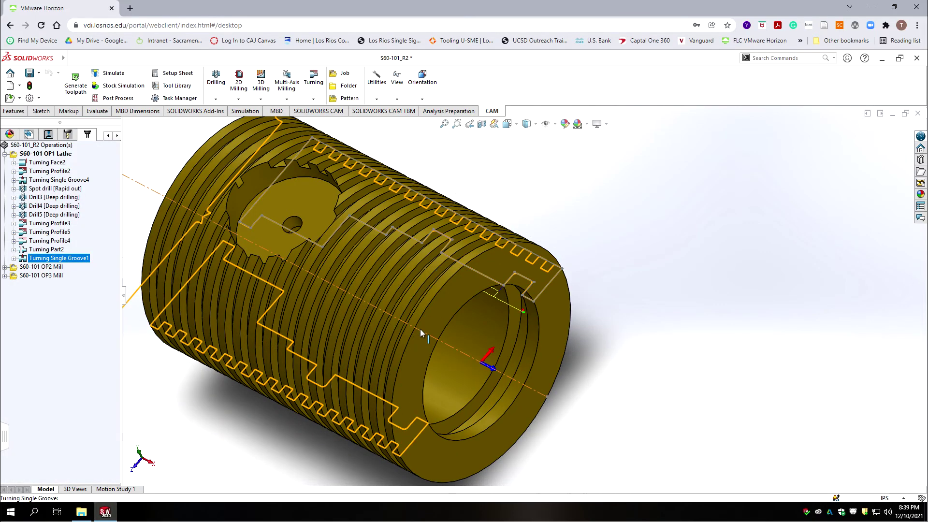
# Inspect the Turning Single Groove1 toolpath closely around the internal grooves in the bore
pyautogui.scroll(-8, 523, 289)
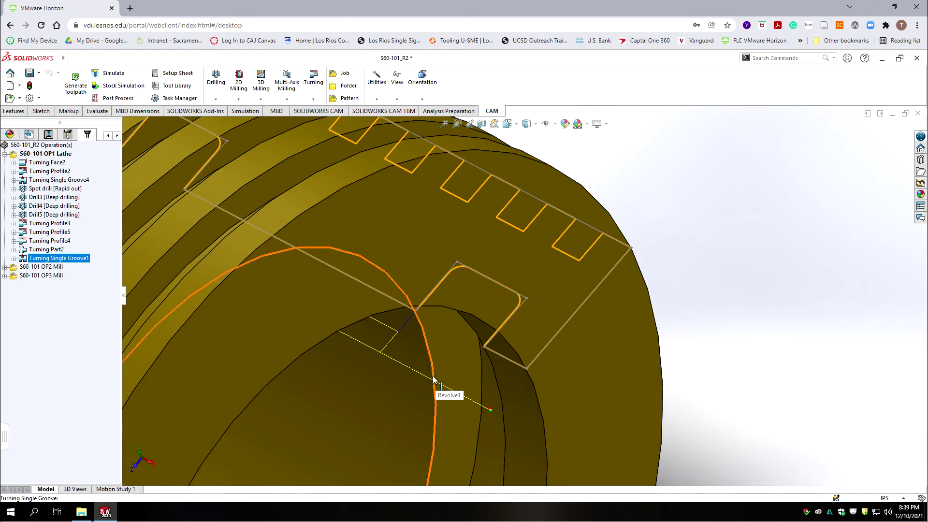
pyautogui.scroll(8, 401, 305)
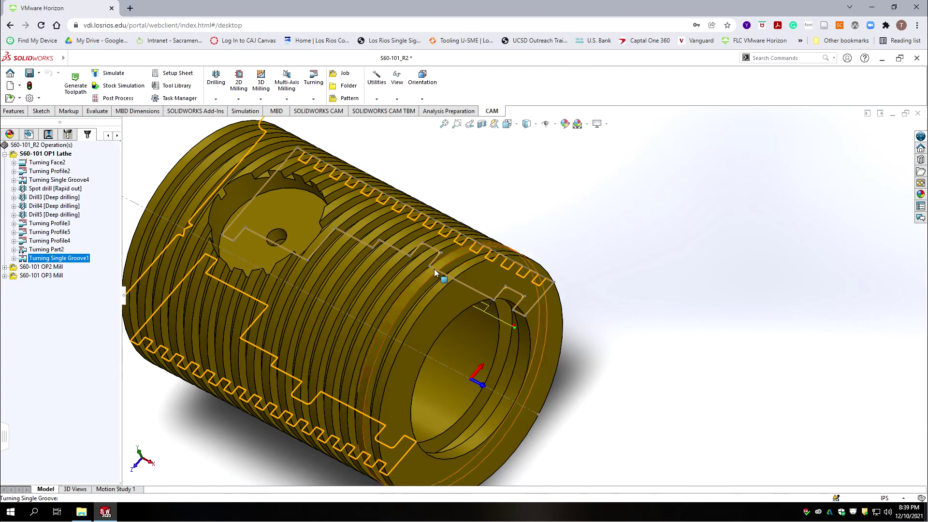
pyautogui.scroll(-4, 434, 269)
pyautogui.scroll(-6, 579, 314)
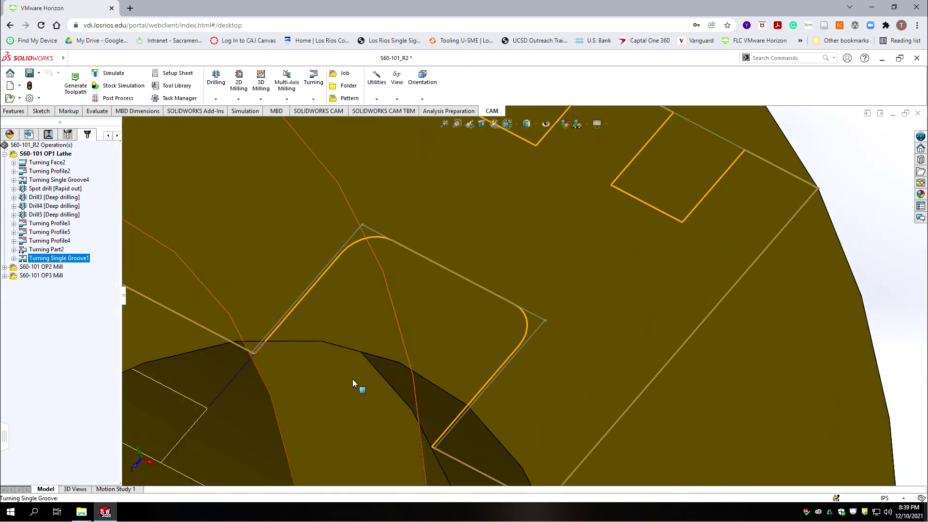
pyautogui.scroll(5, 462, 444)
pyautogui.scroll(5, 462, 442)
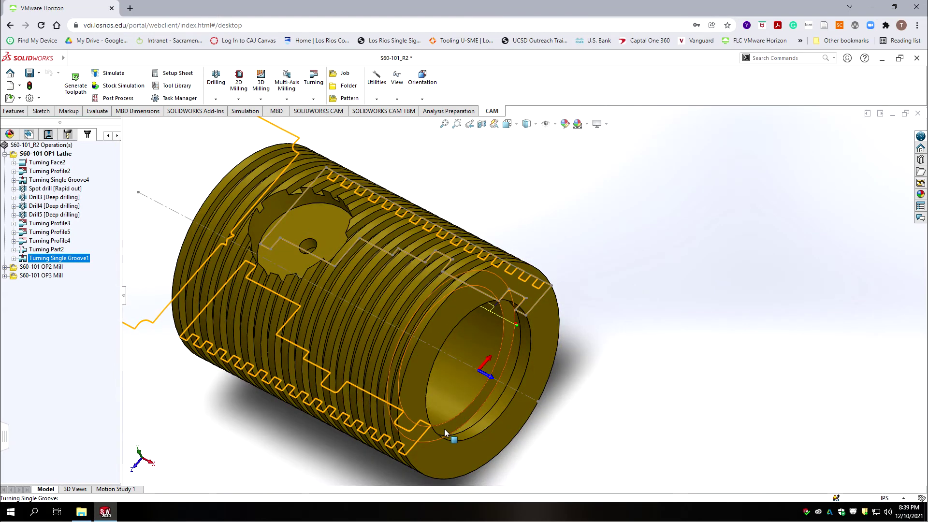
pyautogui.moveTo(85, 261); pyautogui.dragTo(140, 279)
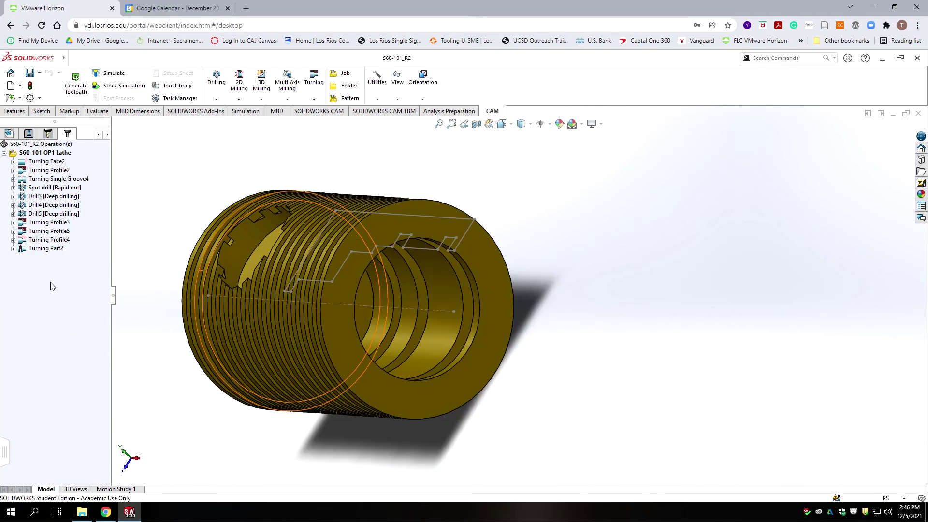
# Examine the closed end face with its holes and the toothed round pocket on the part's side for the milling work
pyautogui.moveTo(286, 271); pyautogui.dragTo(352, 282, button='middle')
pyautogui.scroll(3, 385, 283)
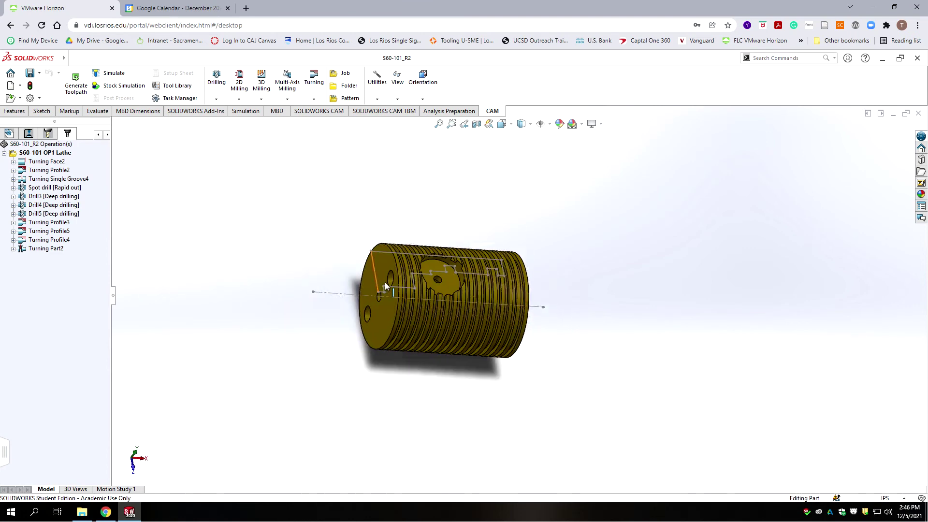
pyautogui.scroll(-3, 417, 280)
pyautogui.moveTo(568, 332); pyautogui.dragTo(588, 309, button='middle')
pyautogui.scroll(3, 588, 309)
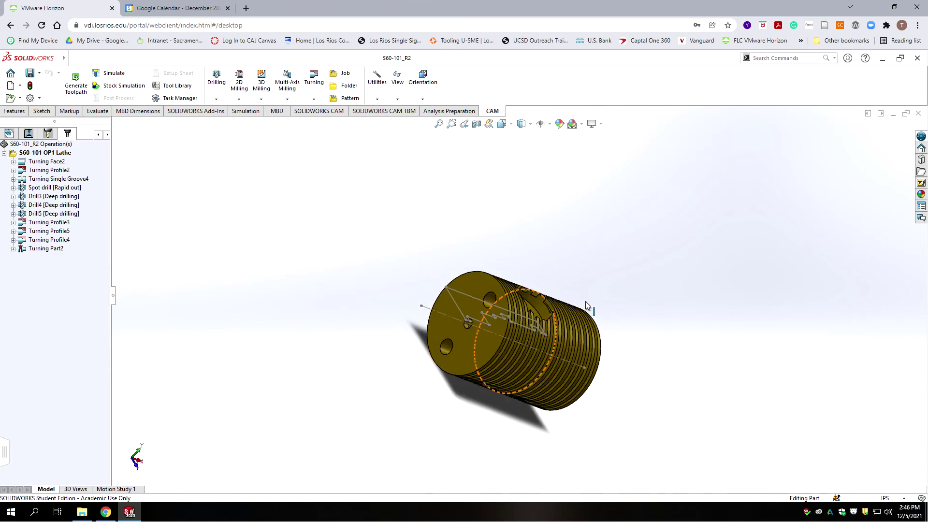
pyautogui.scroll(-4, 572, 328)
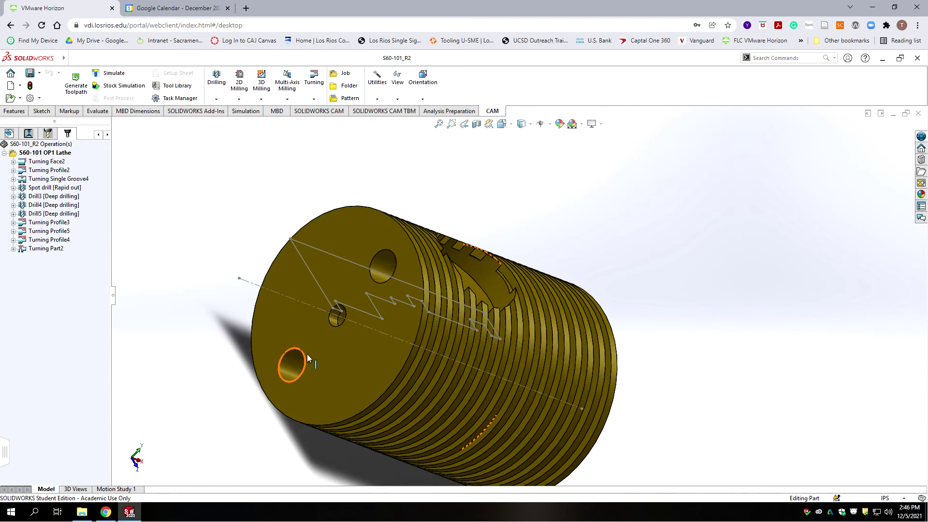
pyautogui.scroll(3, 428, 301)
pyautogui.moveTo(428, 301); pyautogui.dragTo(376, 337, button='middle')
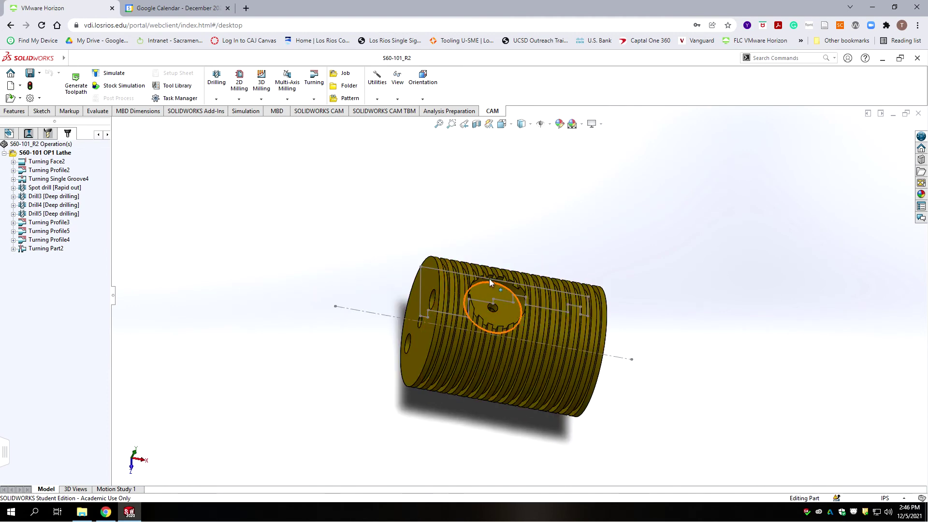
pyautogui.scroll(-3, 479, 321)
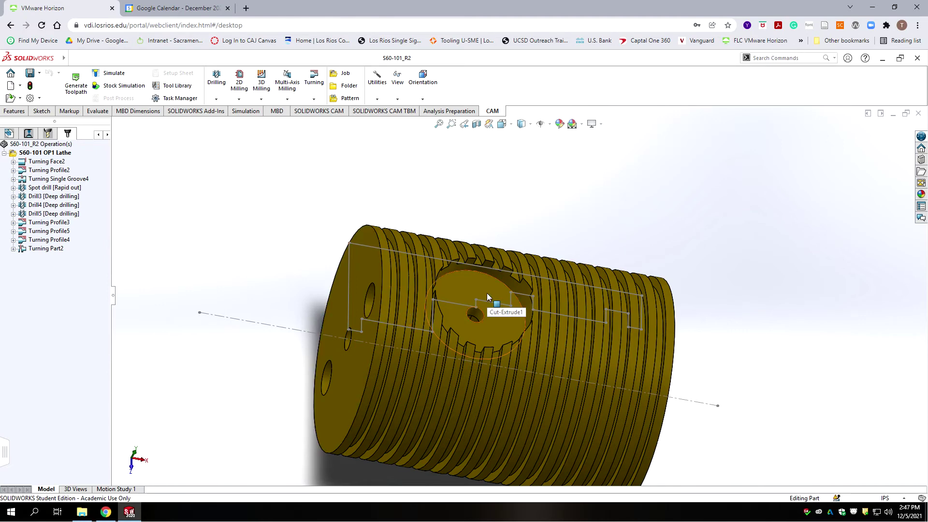
pyautogui.press('z')
pyautogui.press('z')
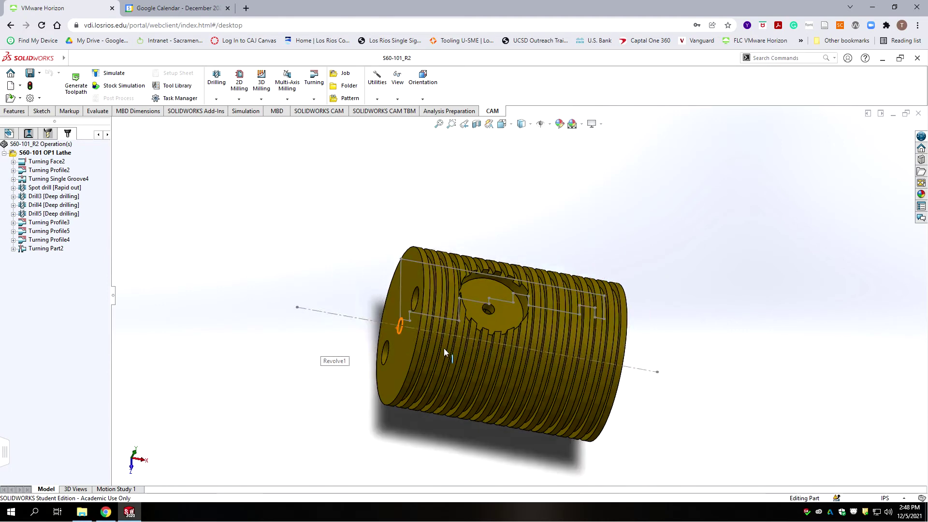
pyautogui.scroll(-4, 387, 320)
pyautogui.scroll(3, 540, 327)
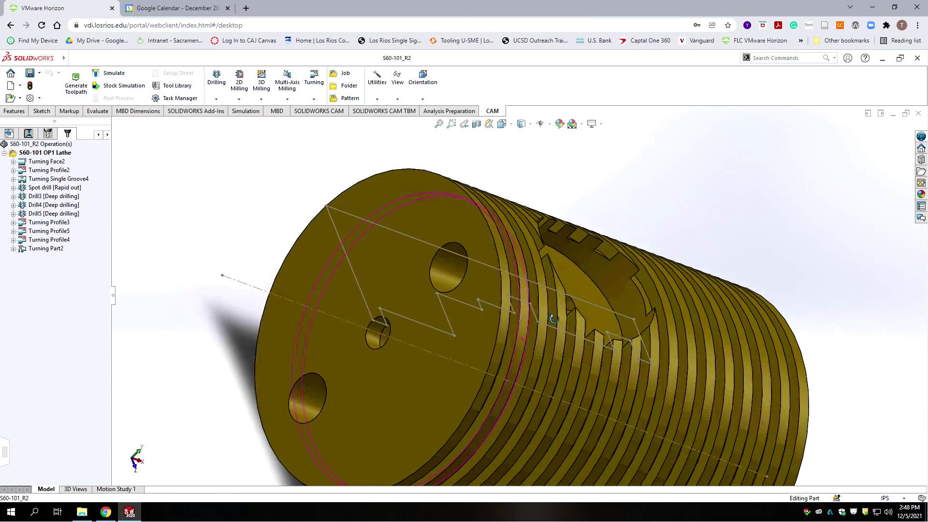
pyautogui.moveTo(502, 340); pyautogui.dragTo(510, 254, button='middle')
pyautogui.scroll(-10, 511, 254)
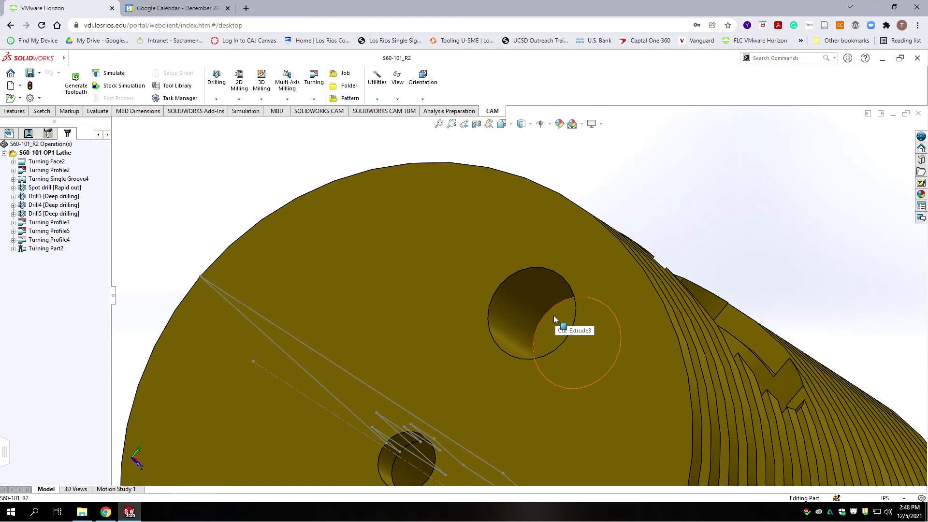
pyautogui.scroll(8, 552, 317)
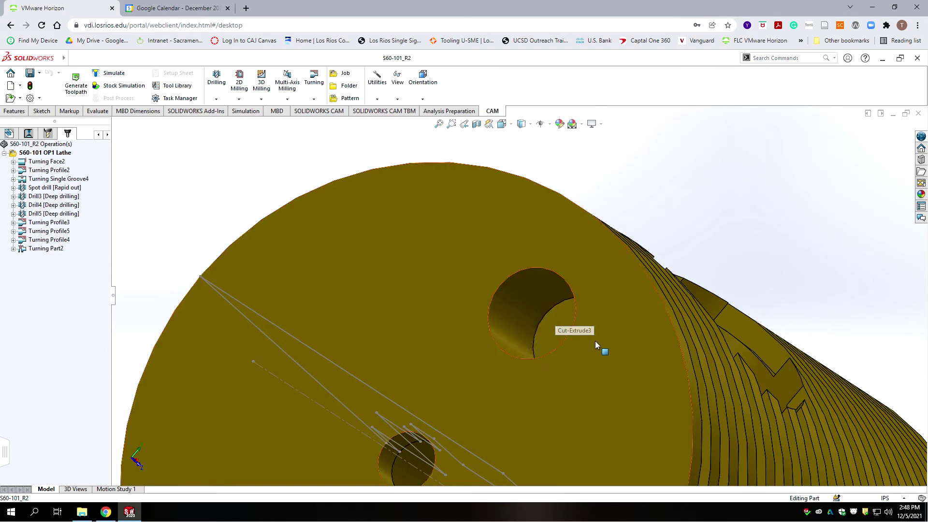
pyautogui.scroll(5, 541, 345)
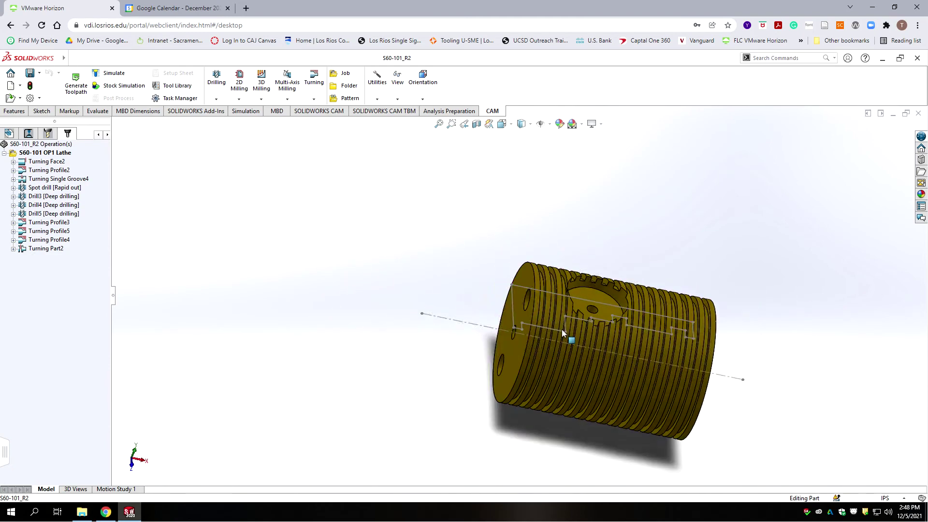
pyautogui.scroll(-8, 536, 312)
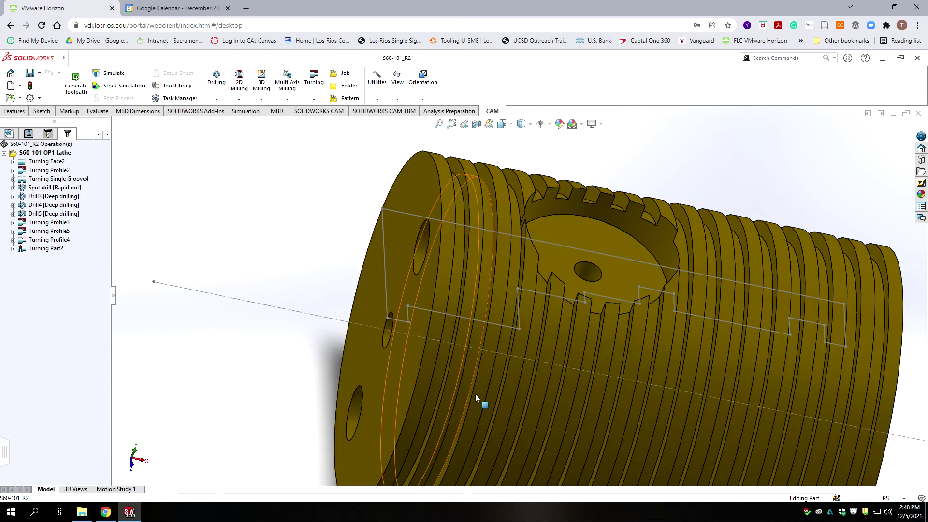
pyautogui.scroll(3, 472, 394)
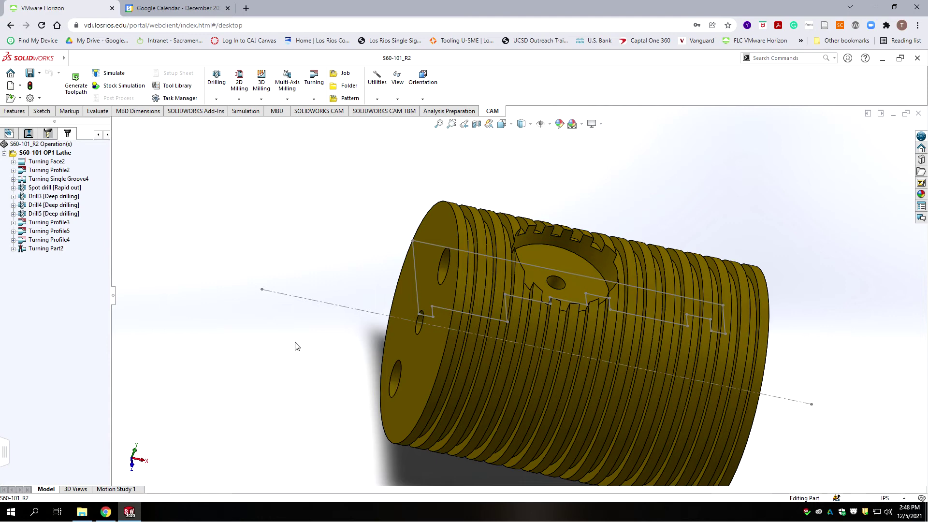
# Start a new CAM job of type Milling for the part, with the closed end face in view
pyautogui.moveTo(271, 325); pyautogui.dragTo(516, 314, button='middle')
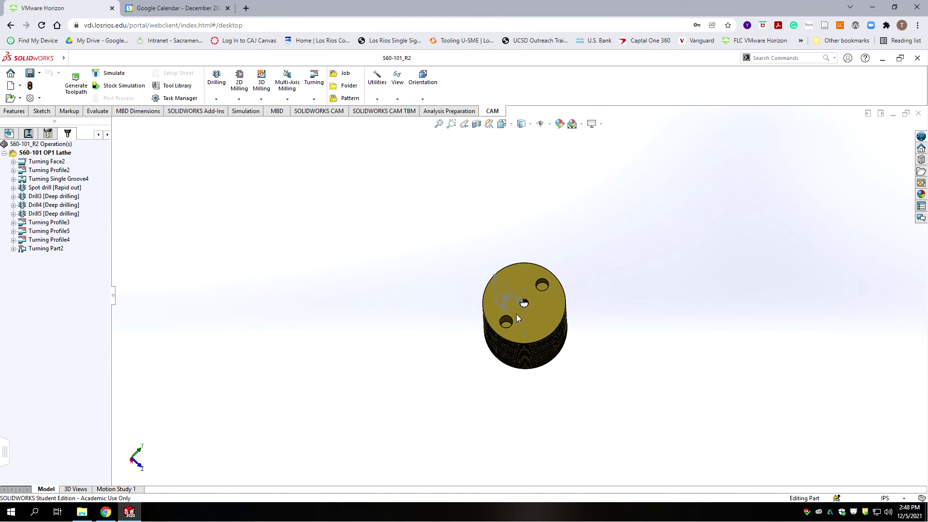
pyautogui.scroll(-8, 536, 305)
pyautogui.moveTo(528, 362); pyautogui.dragTo(509, 352, button='middle')
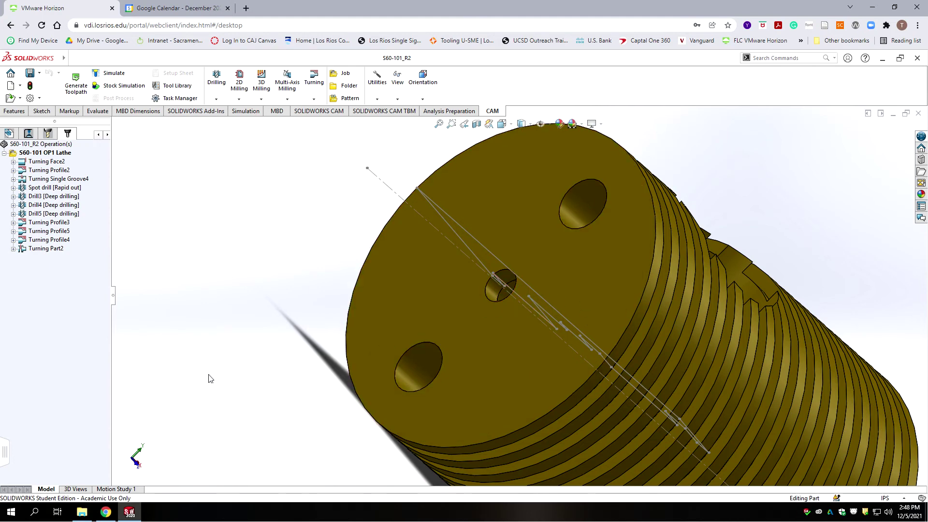
pyautogui.scroll(2, 440, 374)
pyautogui.click(70, 299)
pyautogui.click(349, 73)
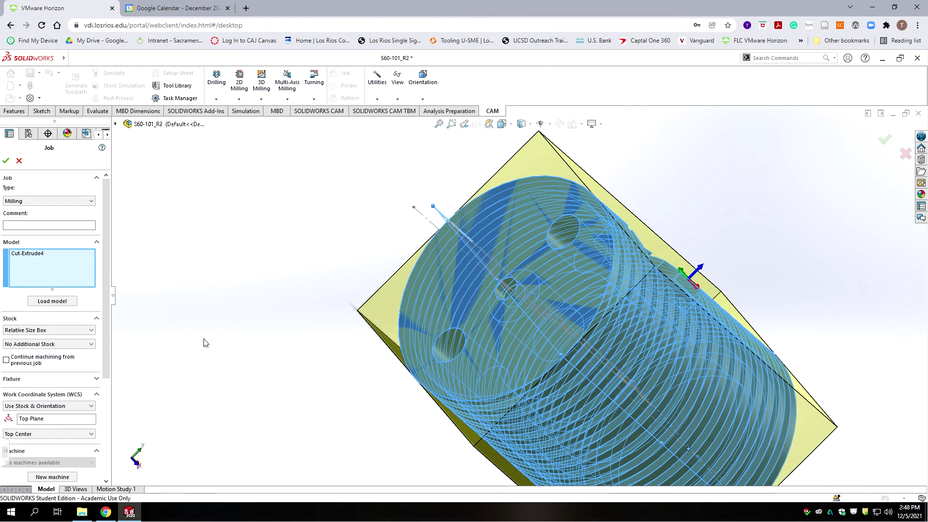
# Enter "S60-101 OP2 Mill" as the milling job's comment and copy that text
pyautogui.click(30, 225)
pyautogui.write('S60-101 OP2 Mill')
pyautogui.click(52, 226)
pyautogui.hotkey('ctrl', 'a')
pyautogui.hotkey('ctrl', 'c')
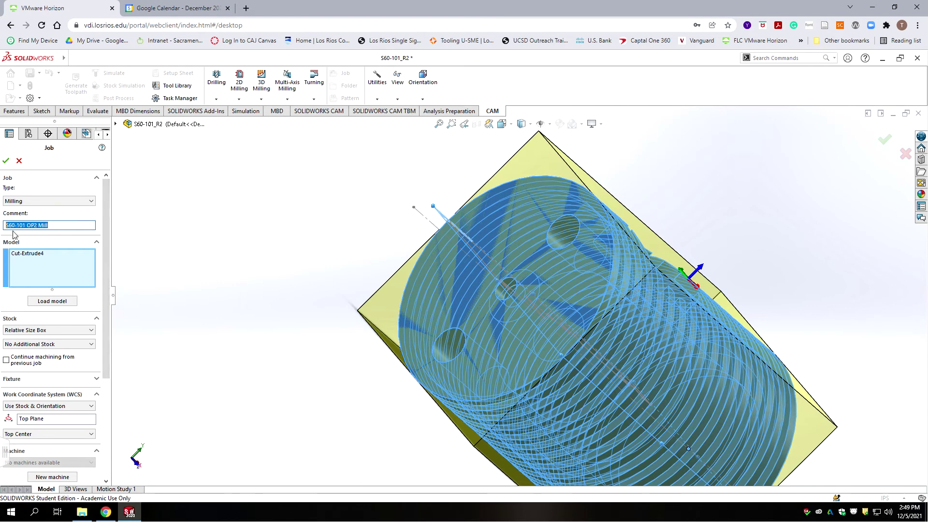
# Paste "S60-101 OP2 Mill" as the program comment in the milling job's post-processing settings
pyautogui.moveTo(108, 210); pyautogui.dragTo(107, 309)
pyautogui.click(11, 379)
pyautogui.click(17, 405)
pyautogui.hotkey('ctrl', 'v')
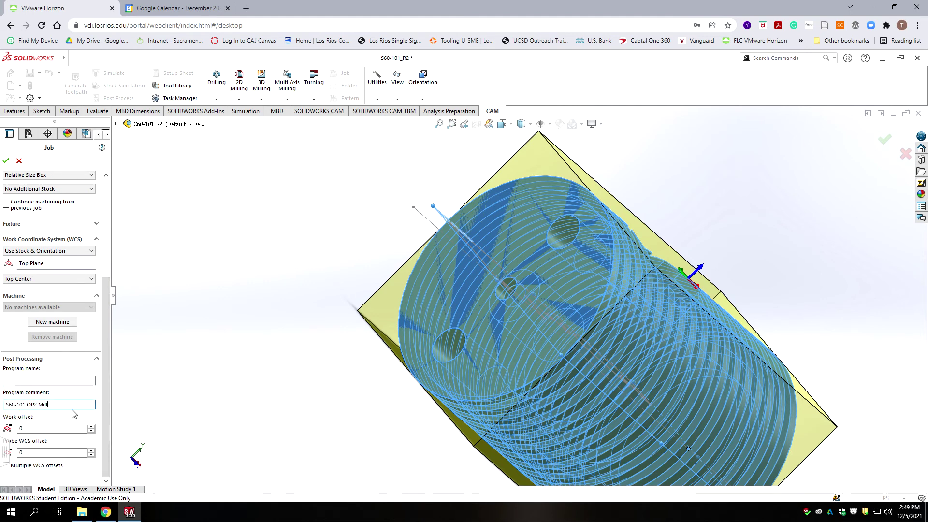
# Define the job's stock as Cylindrical, using the flat floor face of the toothed round side pocket as reference
pyautogui.click(106, 364)
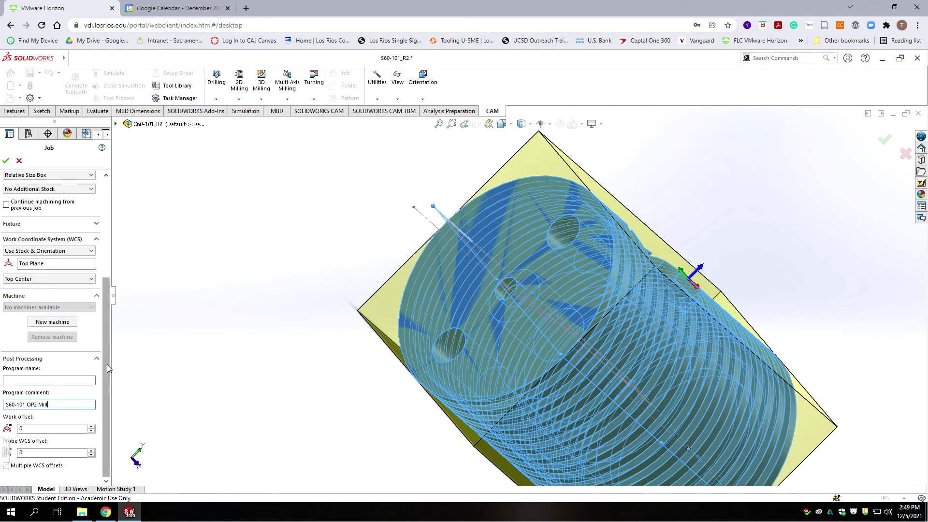
pyautogui.moveTo(111, 245); pyautogui.dragTo(107, 266)
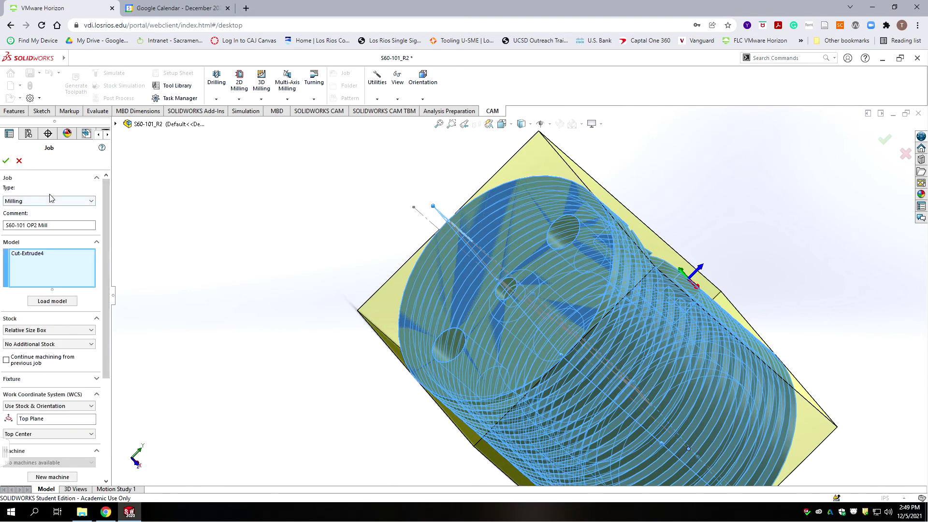
pyautogui.moveTo(362, 293); pyautogui.dragTo(332, 305, button='middle')
pyautogui.scroll(3, 401, 306)
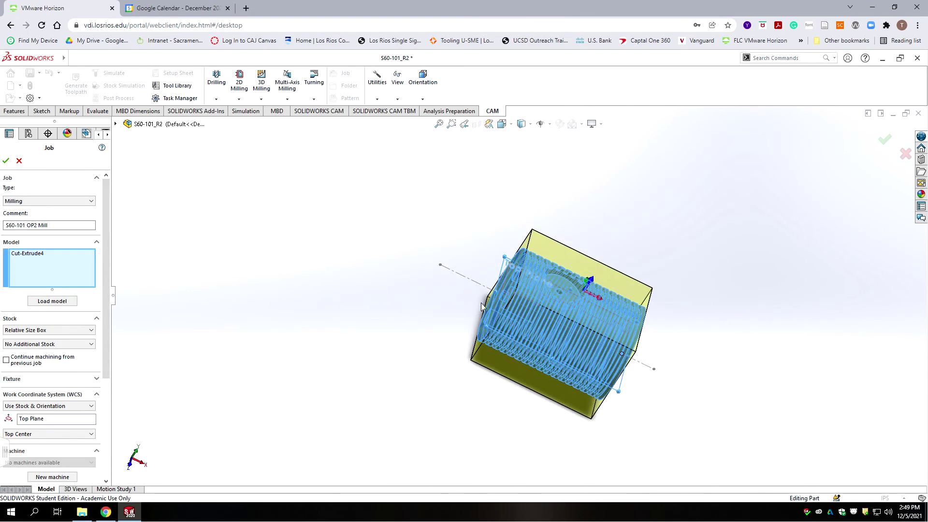
pyautogui.scroll(-3, 590, 361)
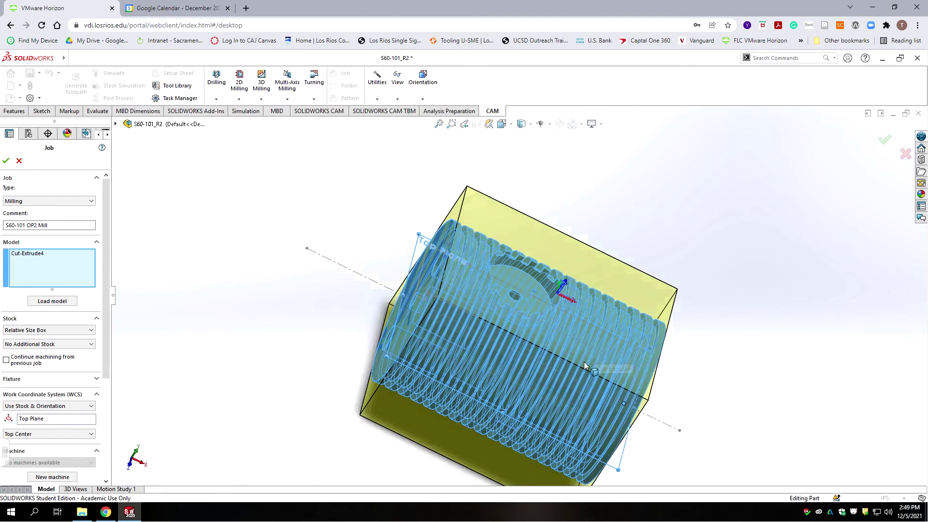
pyautogui.click(49, 329)
pyautogui.click(47, 343)
pyautogui.scroll(-6, 767, 402)
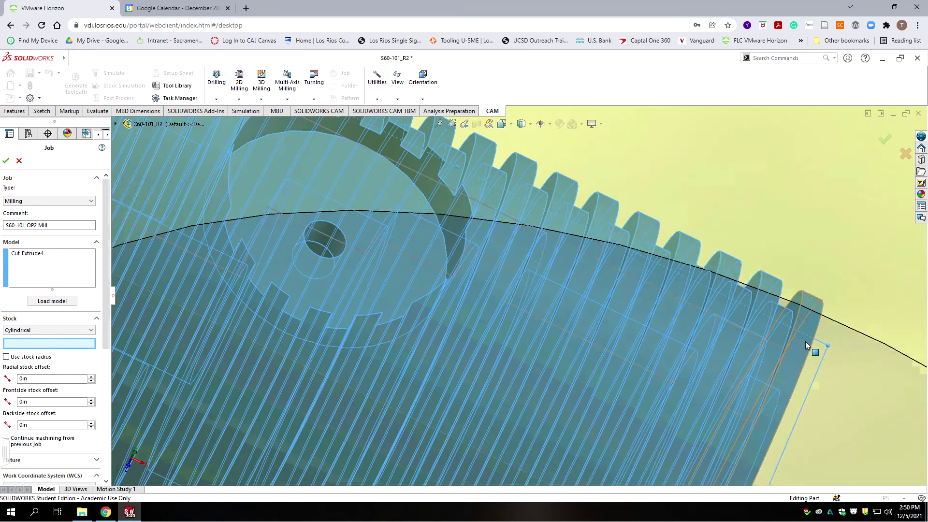
pyautogui.click(331, 245)
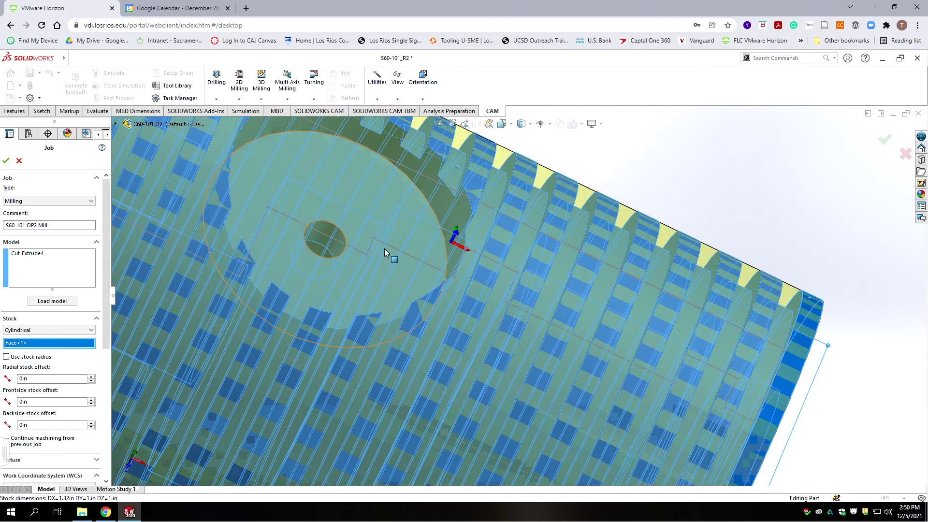
pyautogui.press('f')
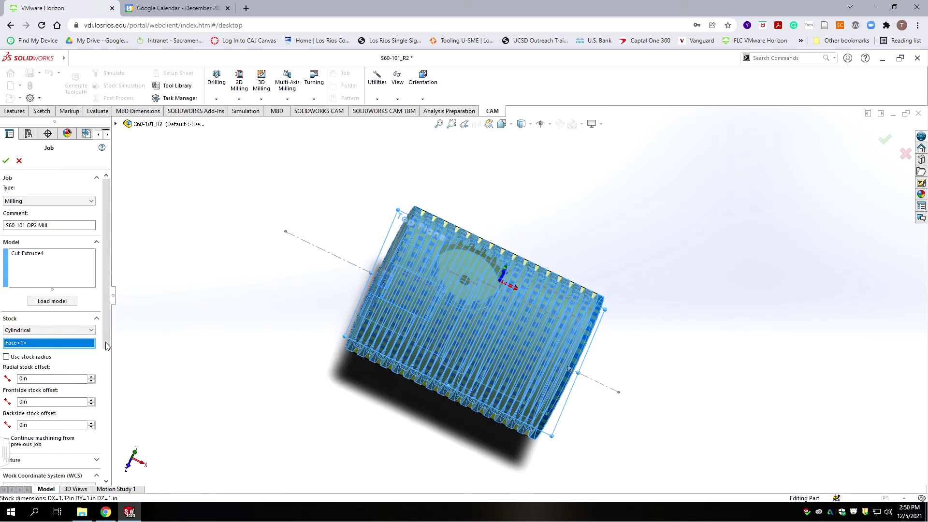
# Define the work coordinate system with Use Z-Axis and X-Axis, taking the closed end face for the Z axis
pyautogui.moveTo(106, 283); pyautogui.dragTo(102, 362)
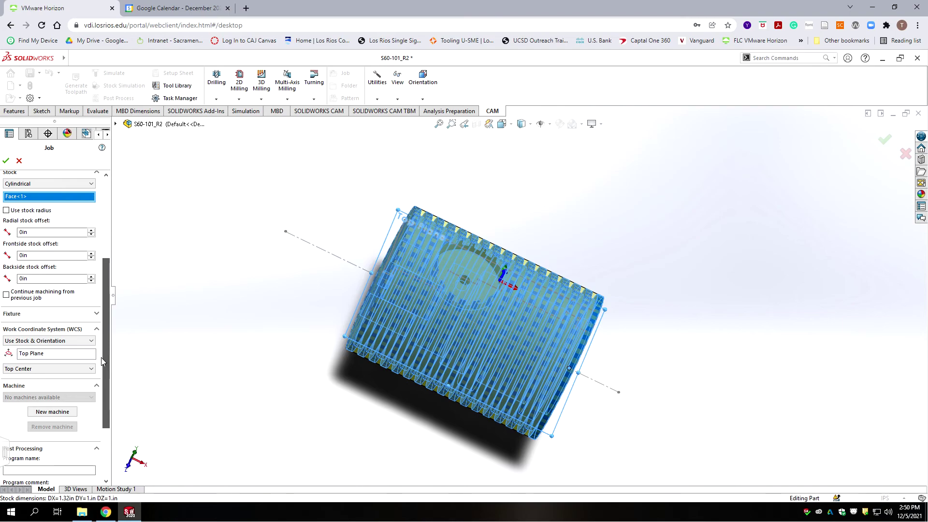
pyautogui.moveTo(304, 328); pyautogui.dragTo(368, 254, button='middle')
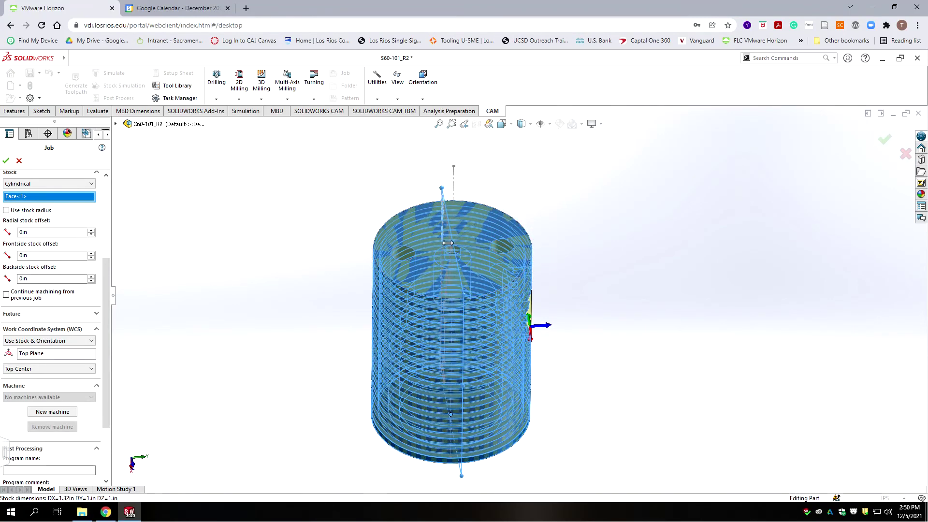
pyautogui.scroll(5, 515, 282)
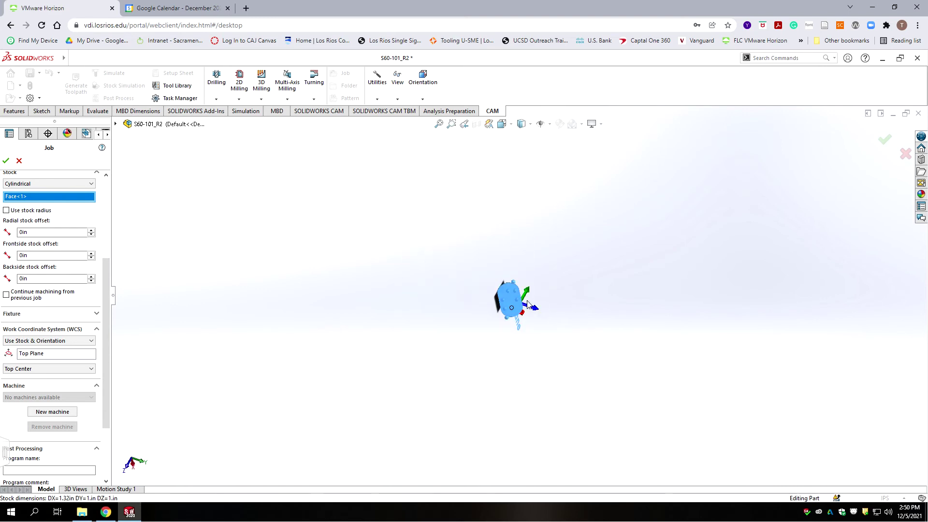
pyautogui.scroll(-8, 524, 317)
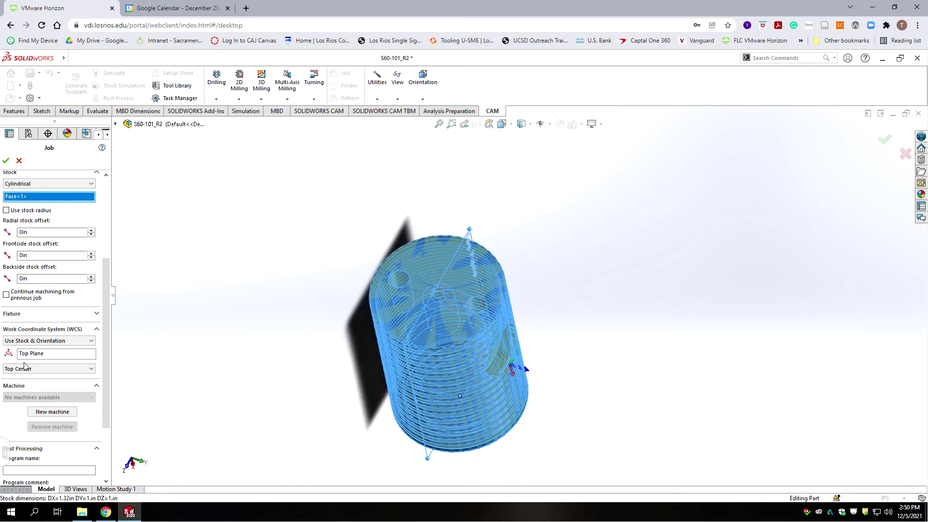
pyautogui.click(50, 341)
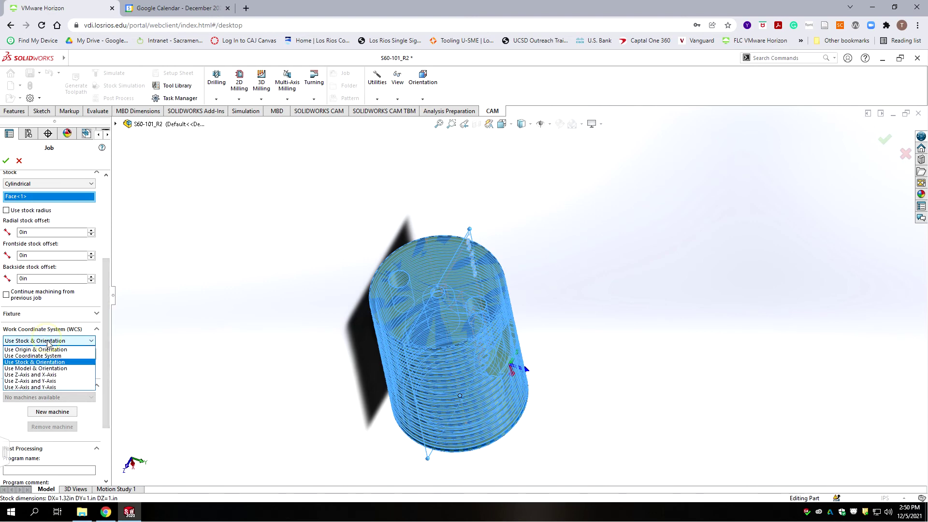
pyautogui.click(34, 376)
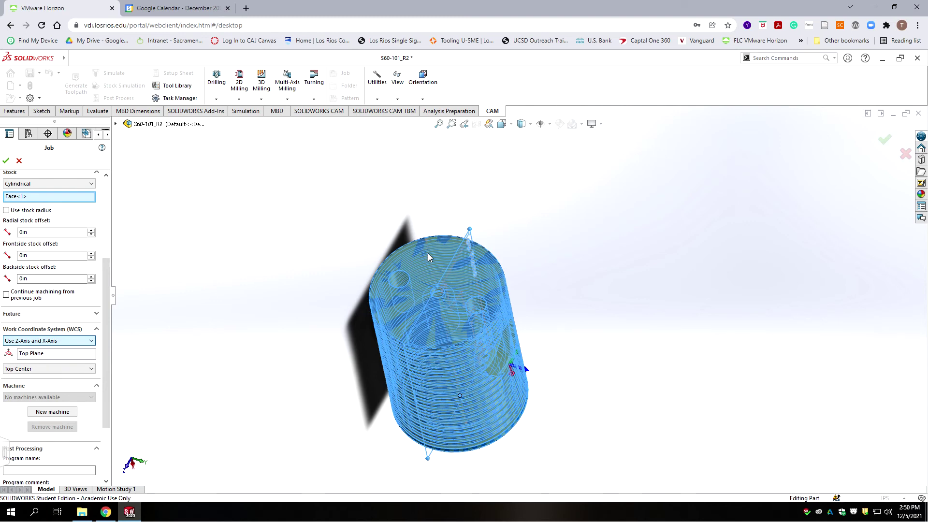
pyautogui.click(418, 268)
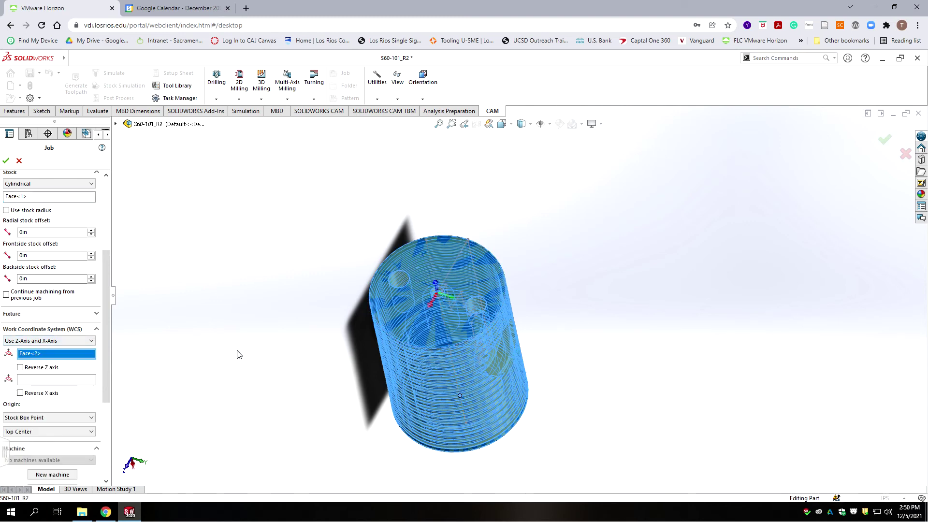
# Examine the work coordinate axes on the closed end face in relation to the side pocket and the end holes
pyautogui.moveTo(237, 355); pyautogui.dragTo(628, 419, button='middle')
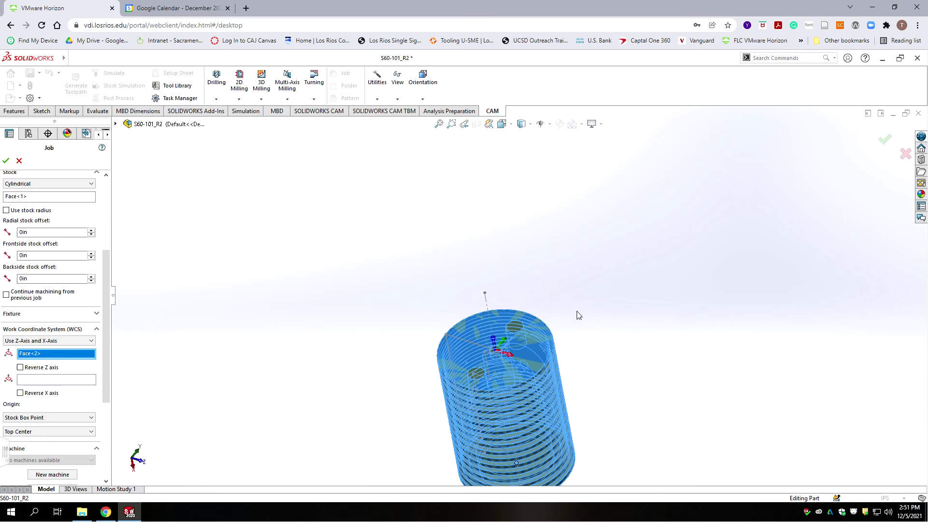
pyautogui.moveTo(576, 335); pyautogui.dragTo(536, 334, button='middle')
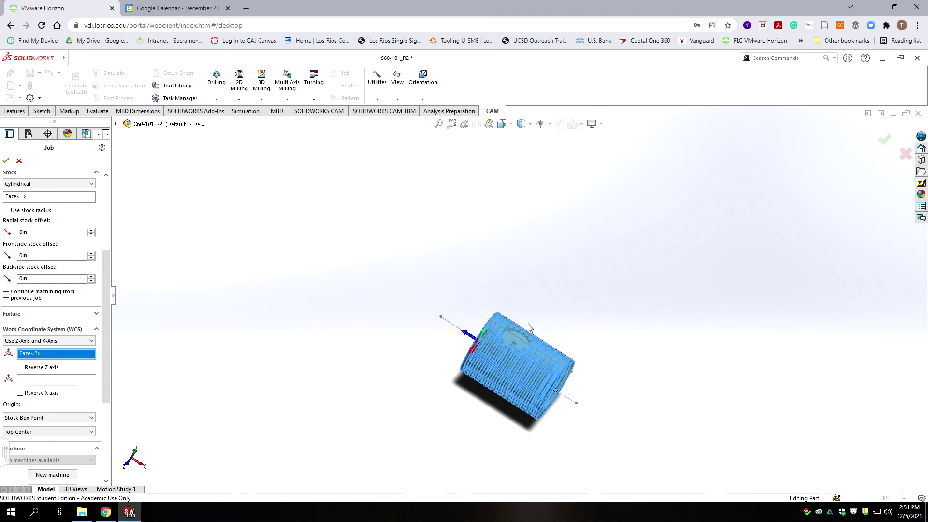
pyautogui.scroll(-3, 542, 336)
pyautogui.scroll(3, 634, 313)
pyautogui.moveTo(634, 313); pyautogui.dragTo(554, 327, button='middle')
pyautogui.scroll(-5, 570, 357)
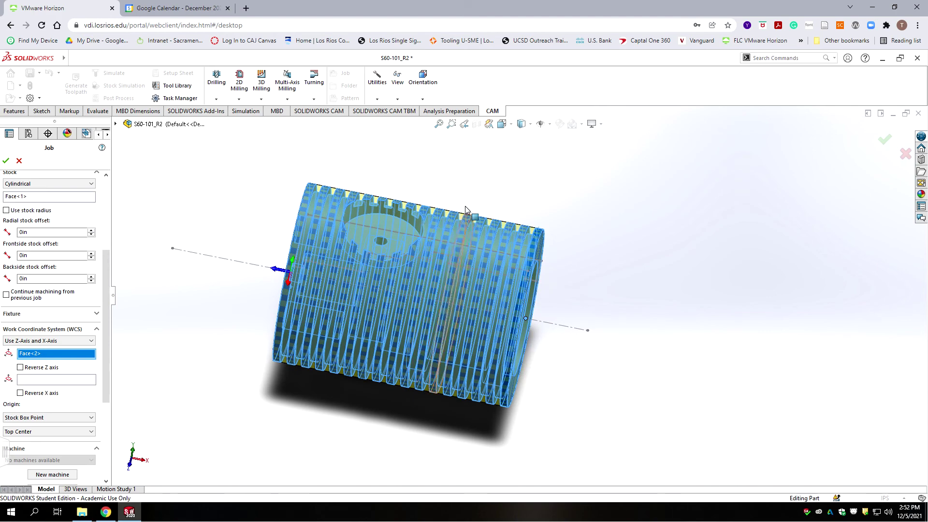
pyautogui.press('f')
pyautogui.moveTo(555, 248); pyautogui.dragTo(560, 250, button='middle')
pyautogui.scroll(6, 561, 250)
pyautogui.scroll(-7, 540, 301)
pyautogui.scroll(-2, 495, 286)
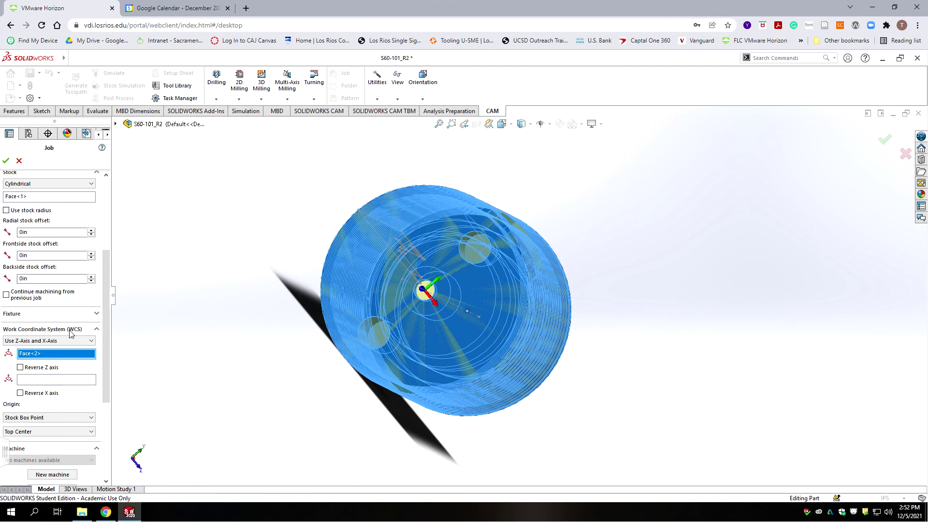
# Assign the Top Plane as the X-axis reference of the work coordinate system and check the axis direction
pyautogui.click(35, 384)
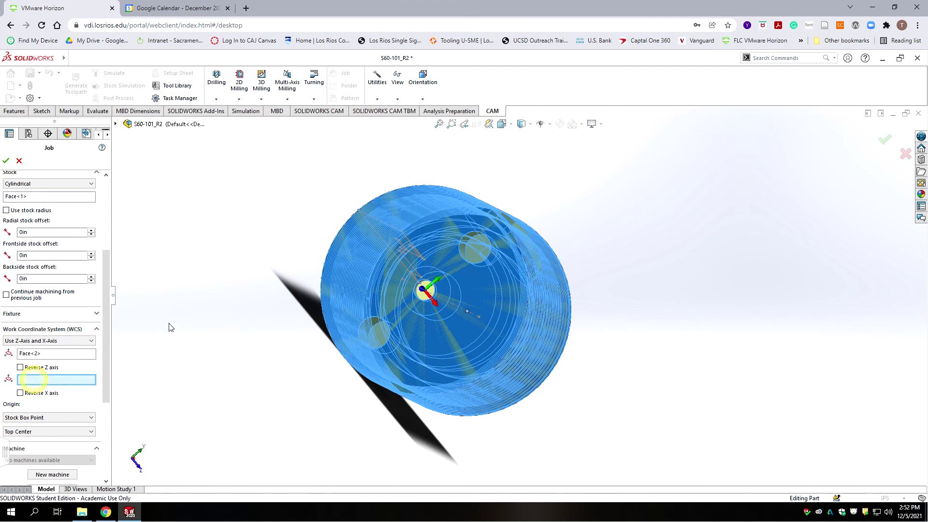
pyautogui.click(116, 124)
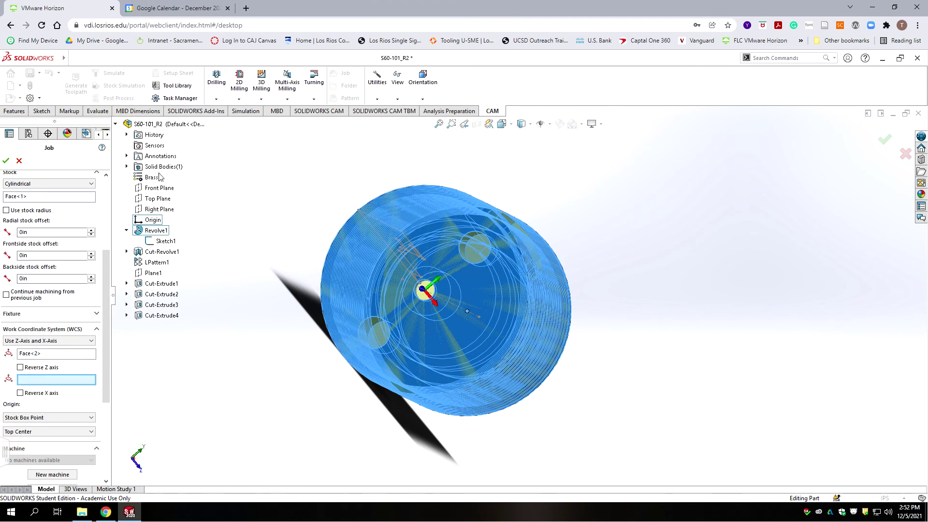
pyautogui.click(156, 199)
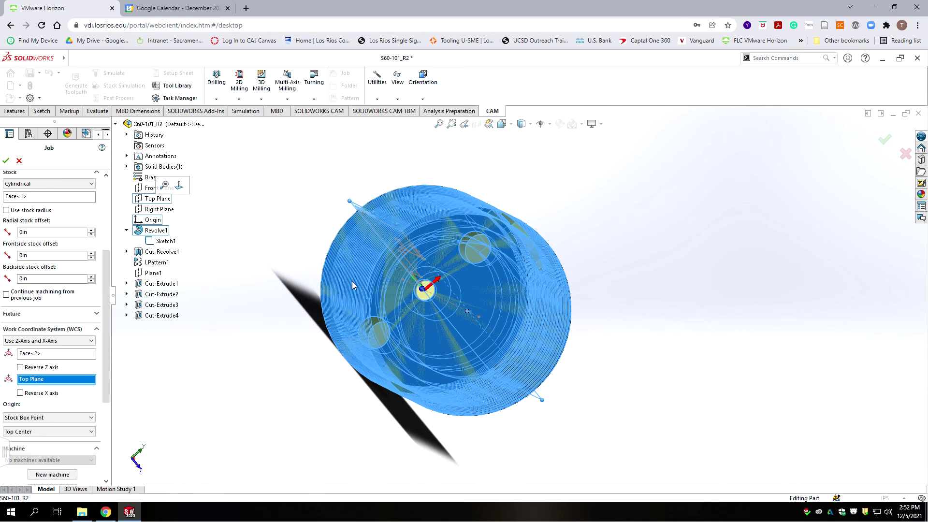
pyautogui.moveTo(470, 370)
pyautogui.mouseDown(button='middle')
pyautogui.moveTo(480, 342)
pyautogui.moveTo(522, 371)
pyautogui.moveTo(452, 391)
pyautogui.moveTo(513, 439)
pyautogui.moveTo(561, 379)
pyautogui.moveTo(460, 325)
pyautogui.moveTo(477, 371)
pyautogui.mouseUp(button='middle')
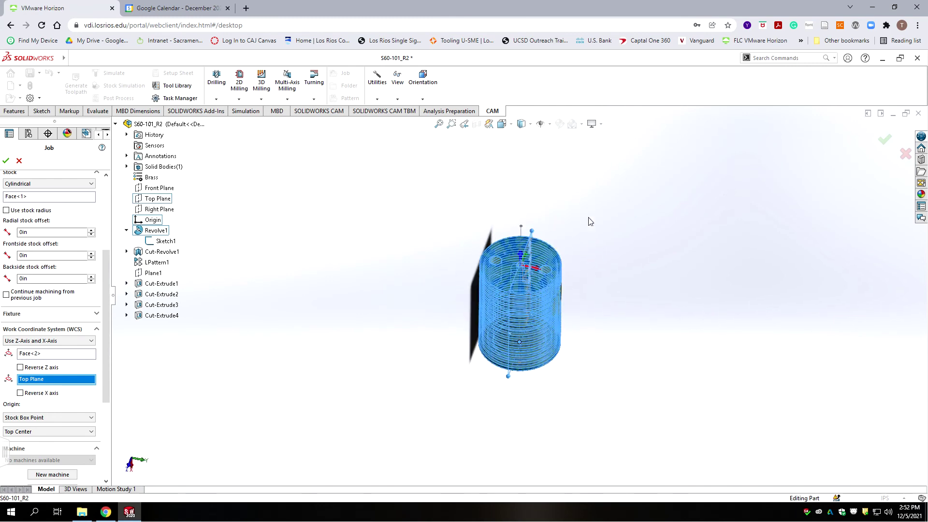
pyautogui.scroll(-3, 592, 225)
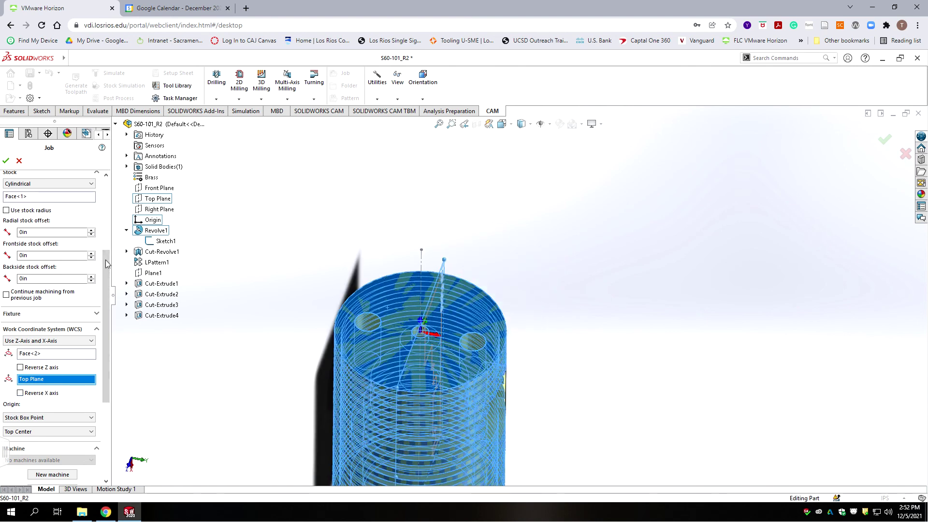
# Set the origin of the work coordinate system to Model Box Point
pyautogui.moveTo(107, 264); pyautogui.dragTo(105, 352)
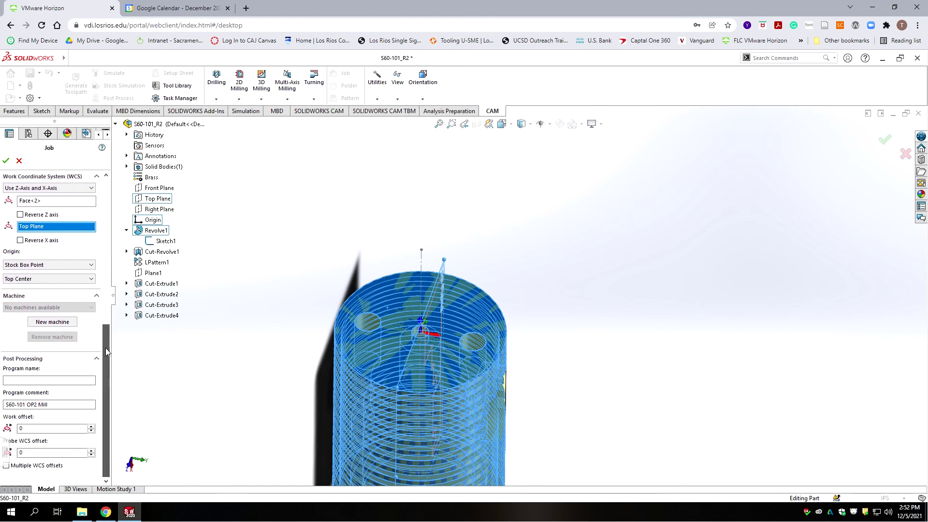
pyautogui.click(21, 266)
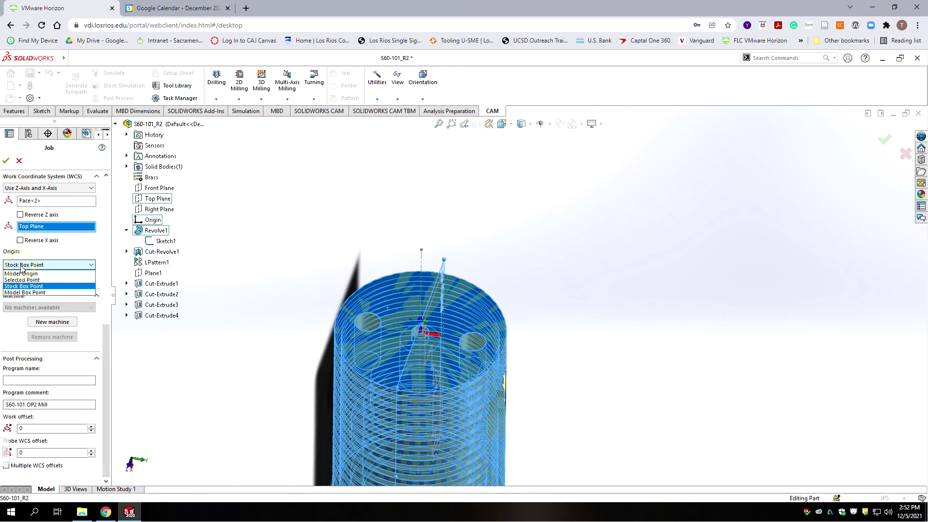
pyautogui.click(29, 292)
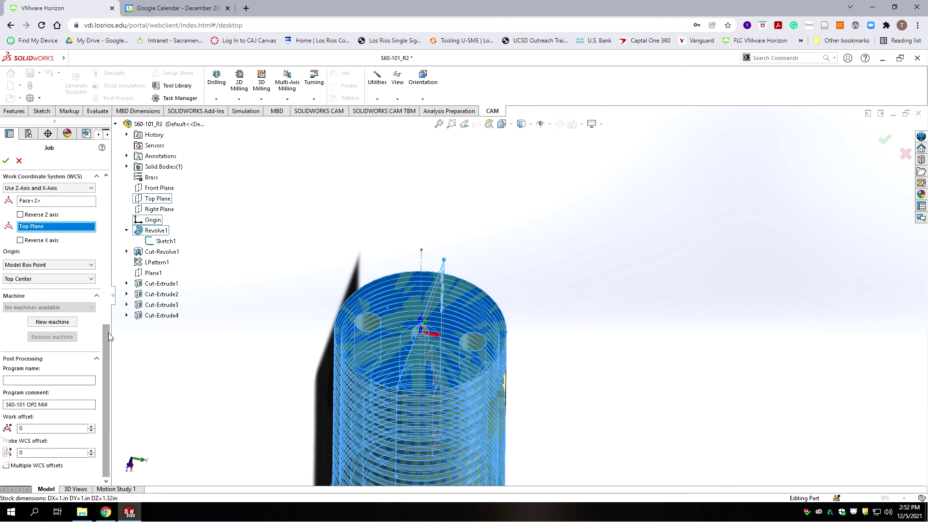
# Enter 1012 as the milling job's program name and accept the job
pyautogui.click(34, 382)
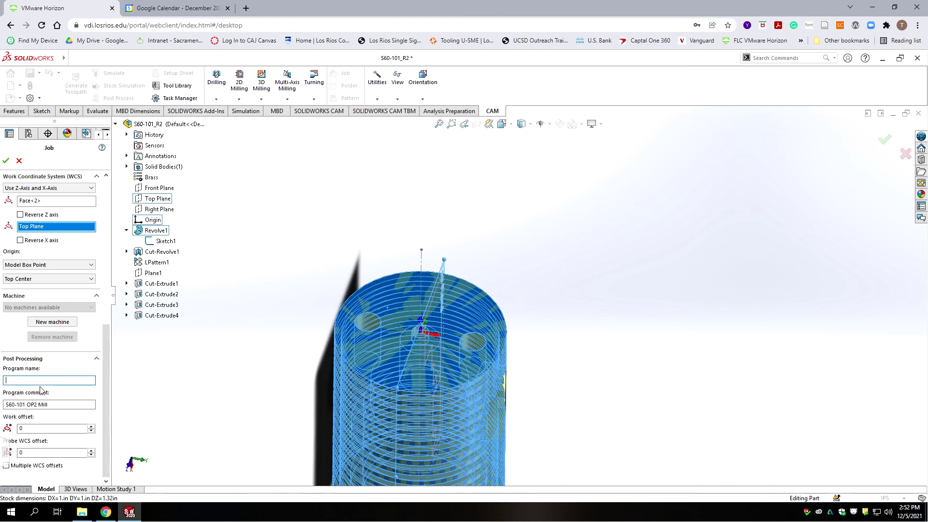
pyautogui.write('1011')
pyautogui.press('BackSpace')
pyautogui.write('2')
pyautogui.press('Return')
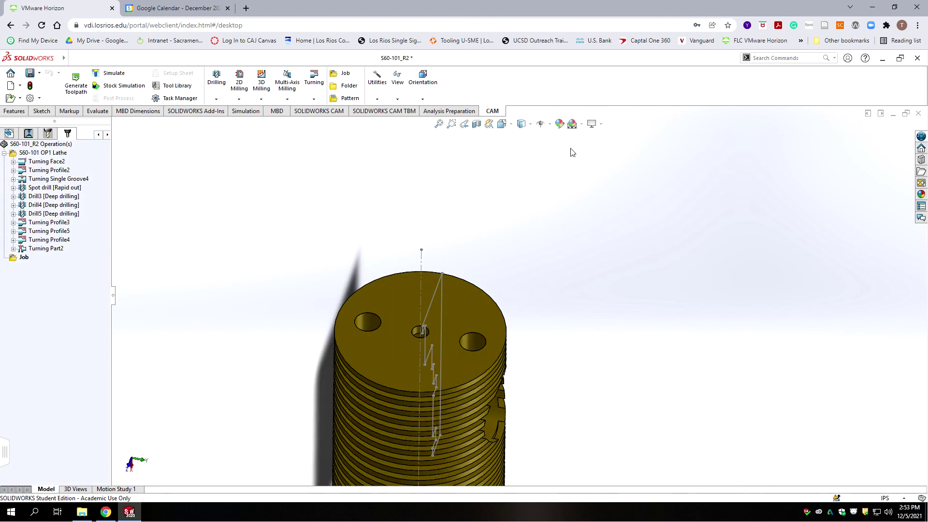
# Hide the sketches in the model view
pyautogui.click(550, 125)
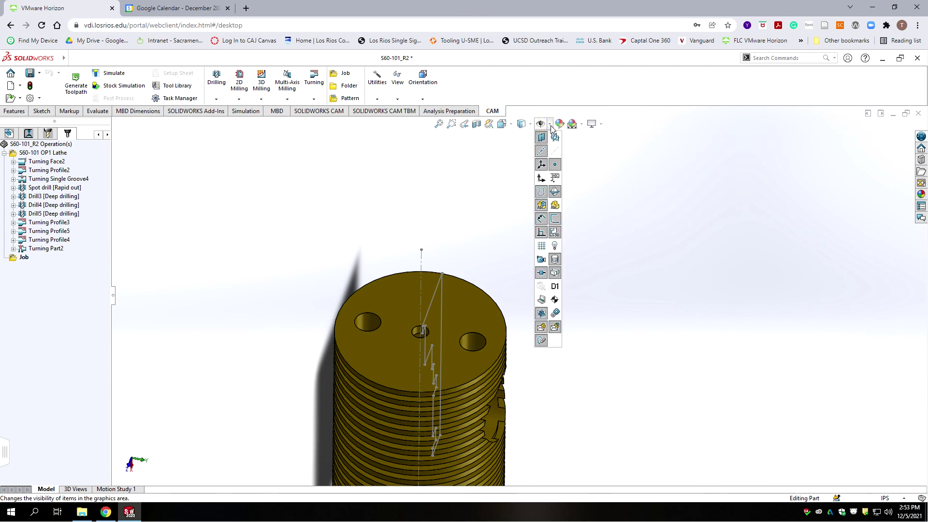
pyautogui.click(555, 220)
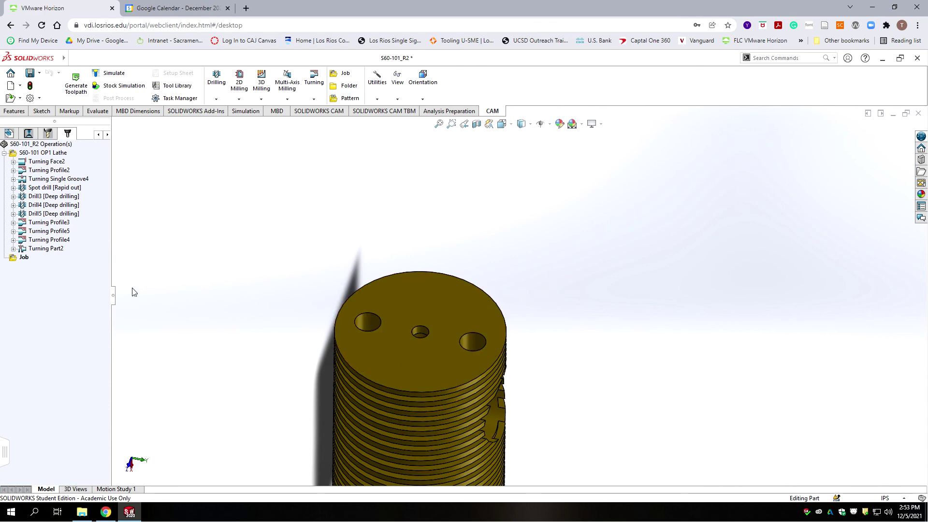
# Rename the new job in the operations list to "S60-101 OP2 Mill" and select it
pyautogui.click(24, 258)
pyautogui.click(24, 258)
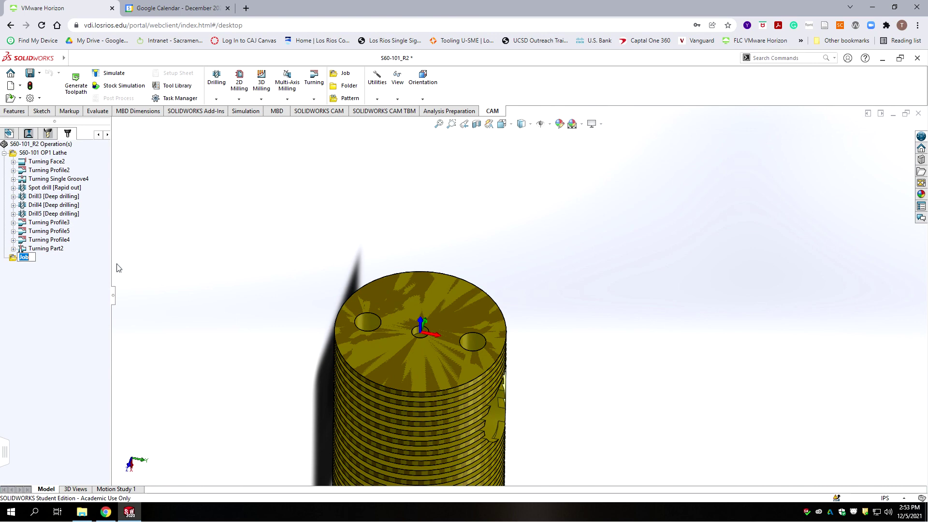
pyautogui.write('S60-101 OP2 Mill')
pyautogui.click(134, 288)
pyautogui.click(38, 259)
pyautogui.click(42, 259)
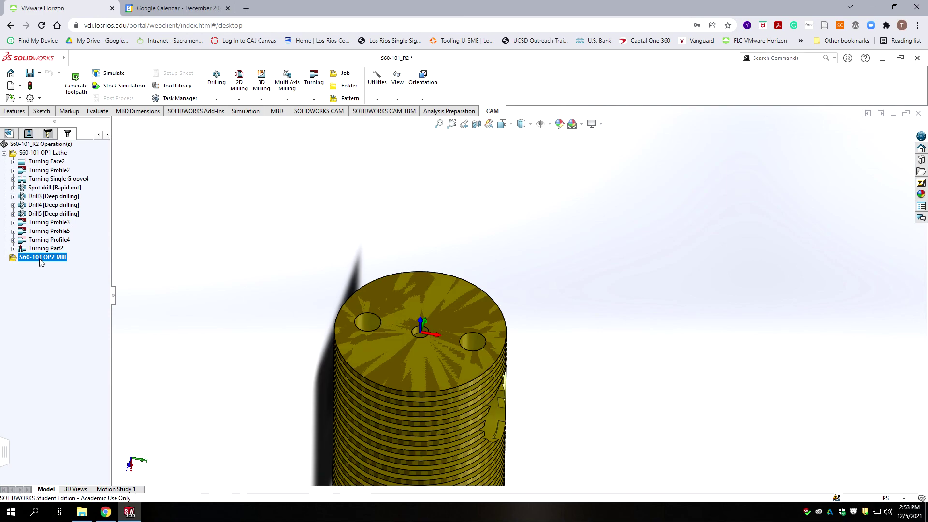